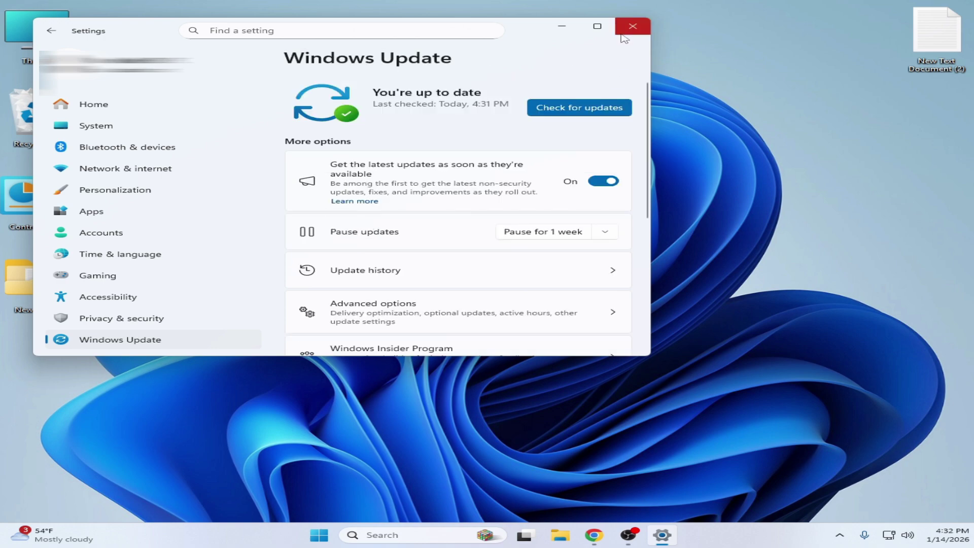
# Close Settings and launch Command Prompt as administrator from a 'cmd' search
pyautogui.click(633, 25)
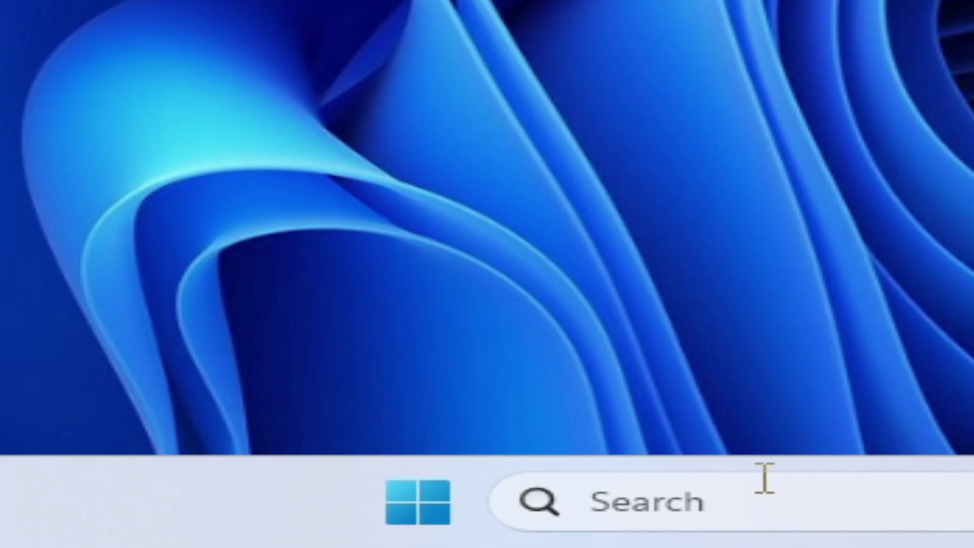
pyautogui.click(765, 507)
pyautogui.write('cm')
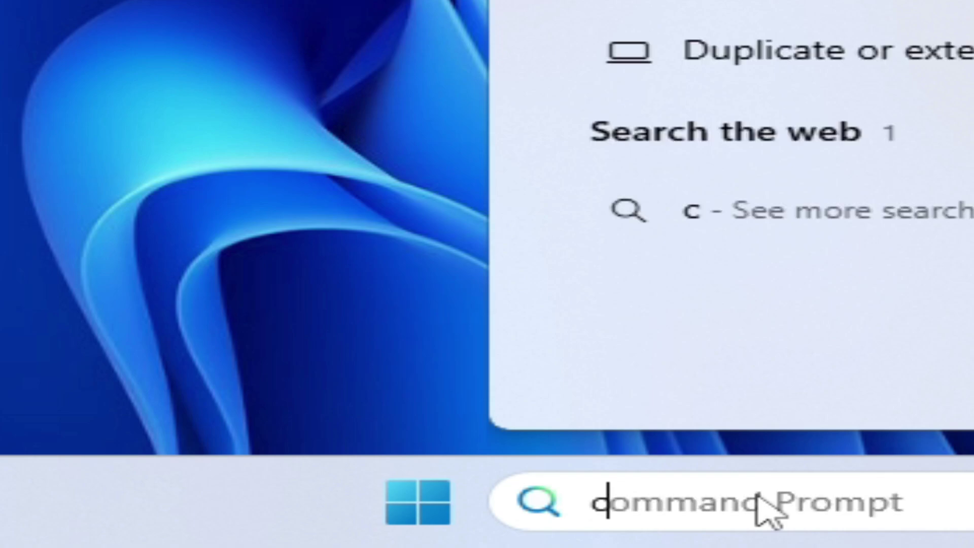
pyautogui.write('d')
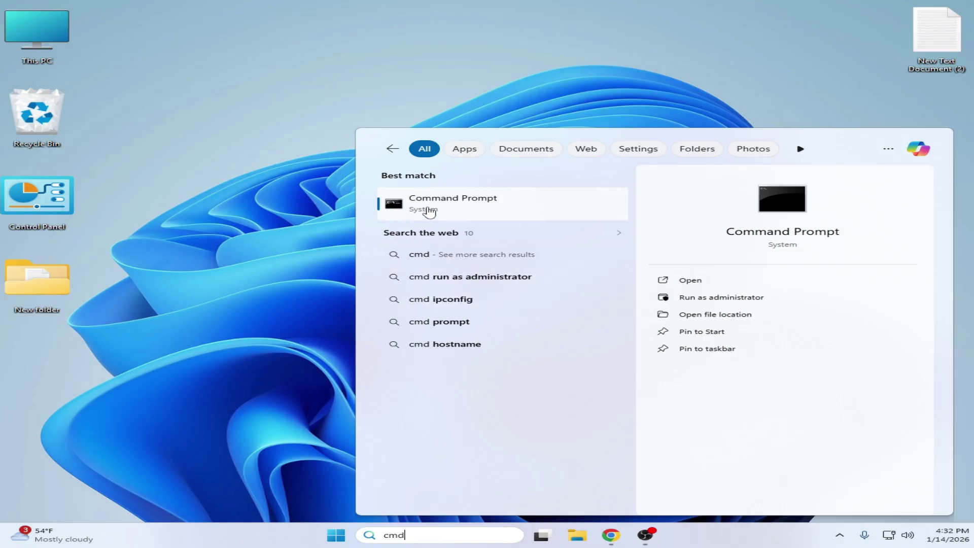
pyautogui.rightClick(425, 209)
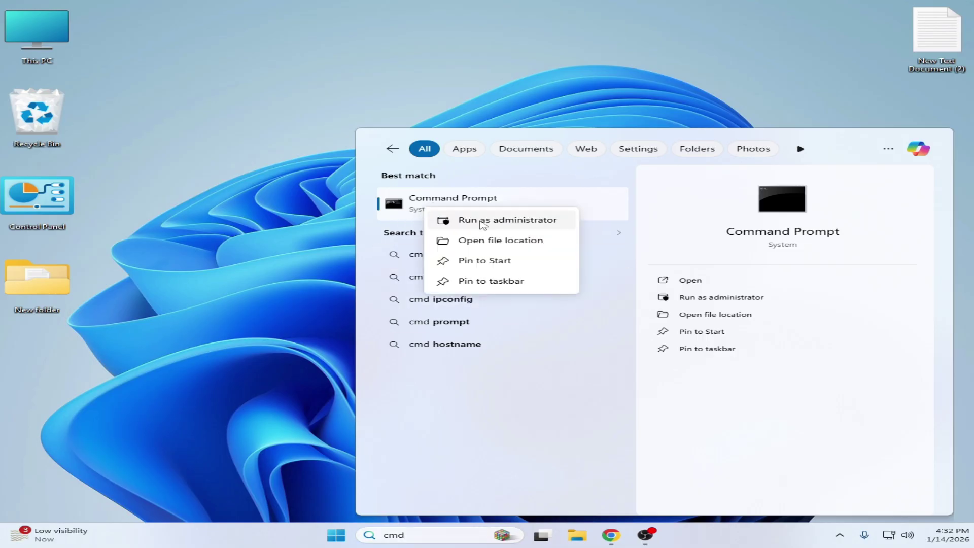
pyautogui.click(483, 221)
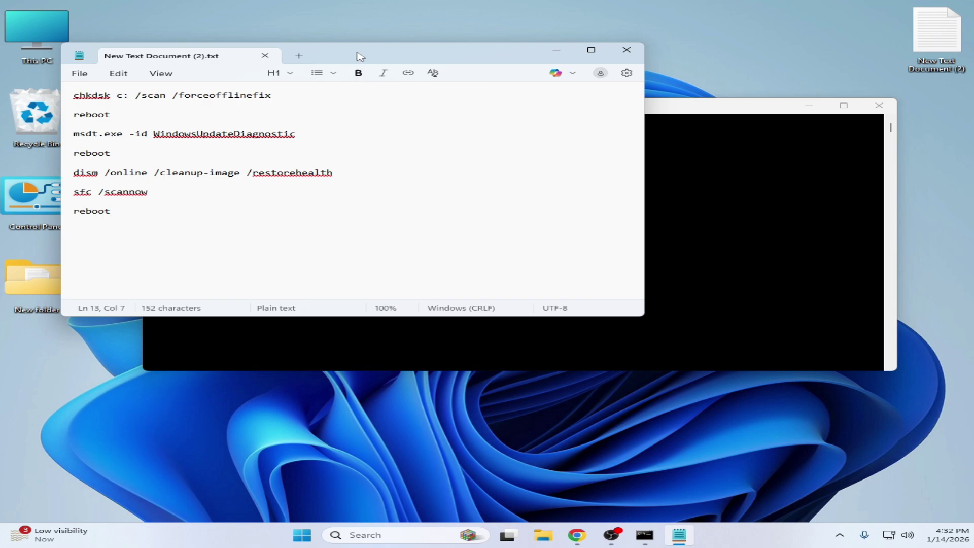
# Select the whole list of repair commands in Notepad and copy it
pyautogui.moveTo(360, 56); pyautogui.dragTo(649, 183)
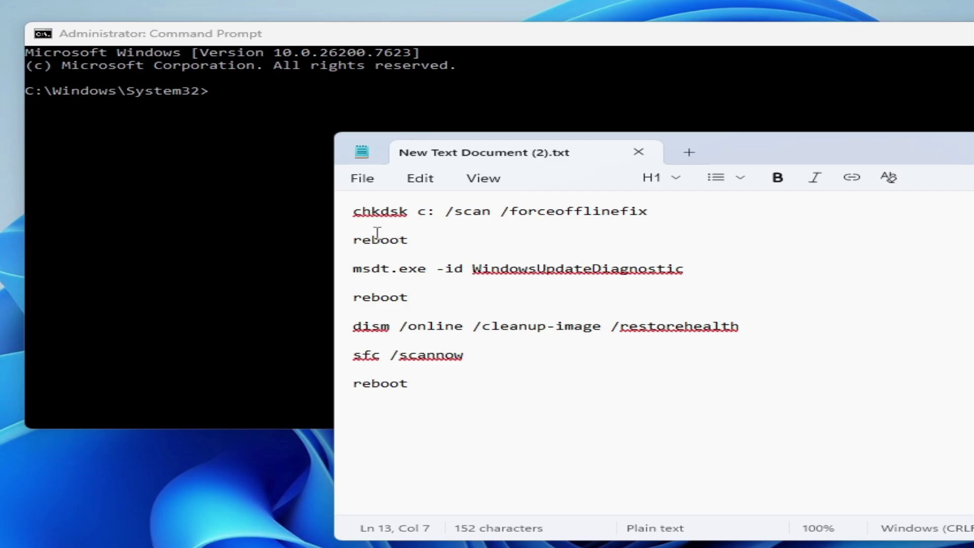
pyautogui.moveTo(415, 384); pyautogui.dragTo(350, 211)
pyautogui.rightClick(377, 214)
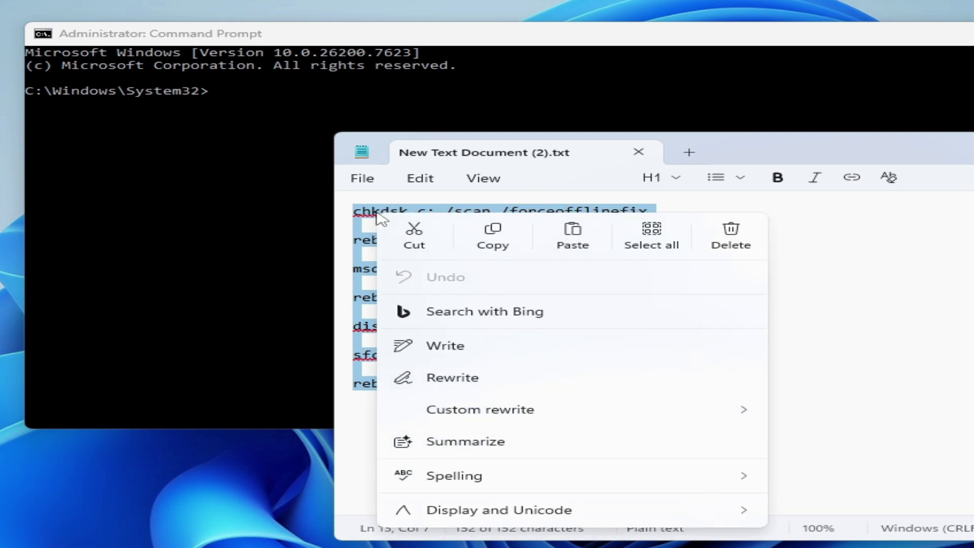
pyautogui.click(491, 239)
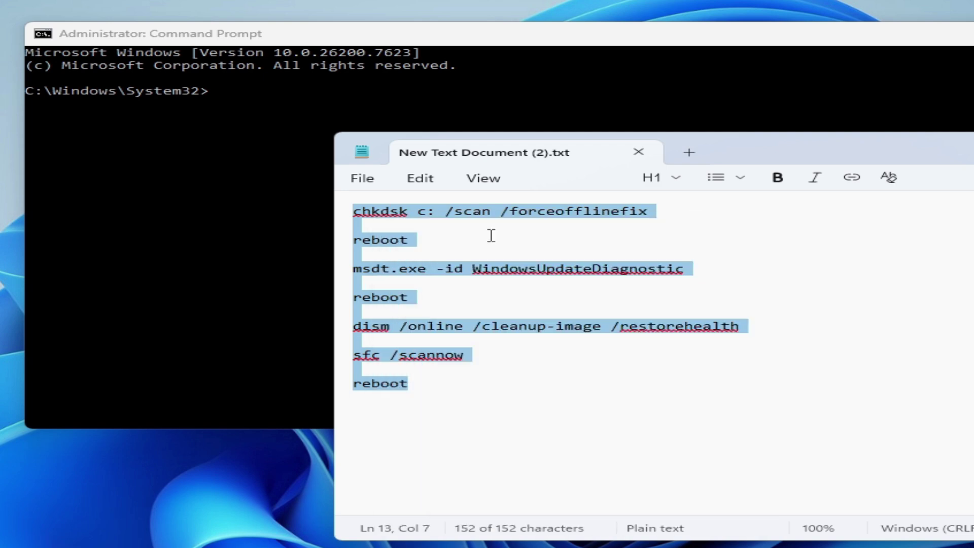
# Paste the copied commands into the elevated Command Prompt through its window menu
pyautogui.click(535, 41)
pyautogui.rightClick(533, 37)
pyautogui.moveTo(633, 158)
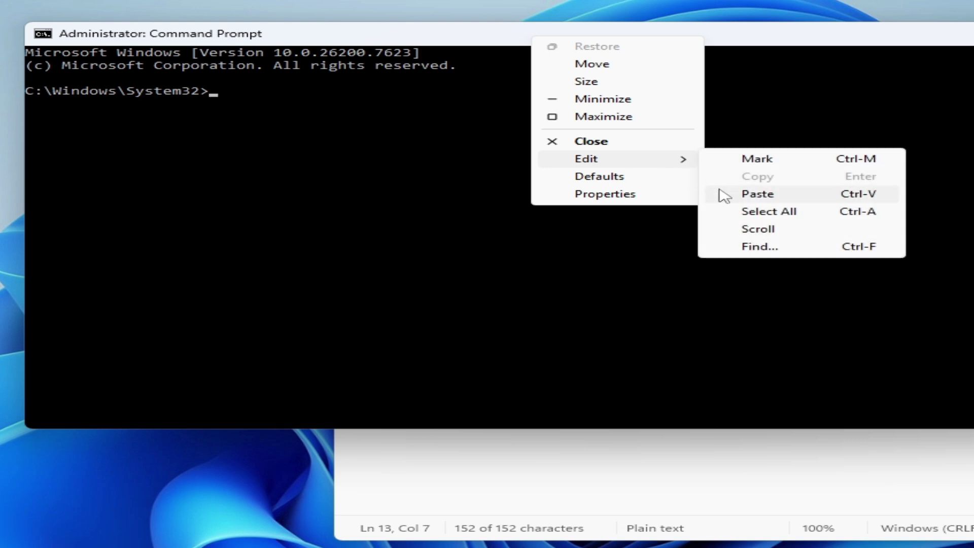
pyautogui.click(740, 194)
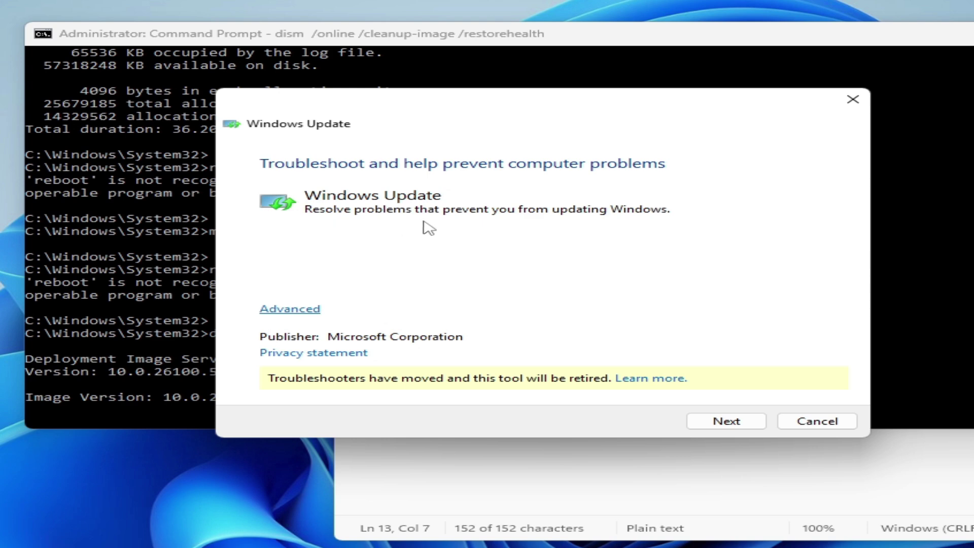
# Start the Windows Update troubleshooter scan and position it beside the console running DISM and sfc
pyautogui.click(711, 424)
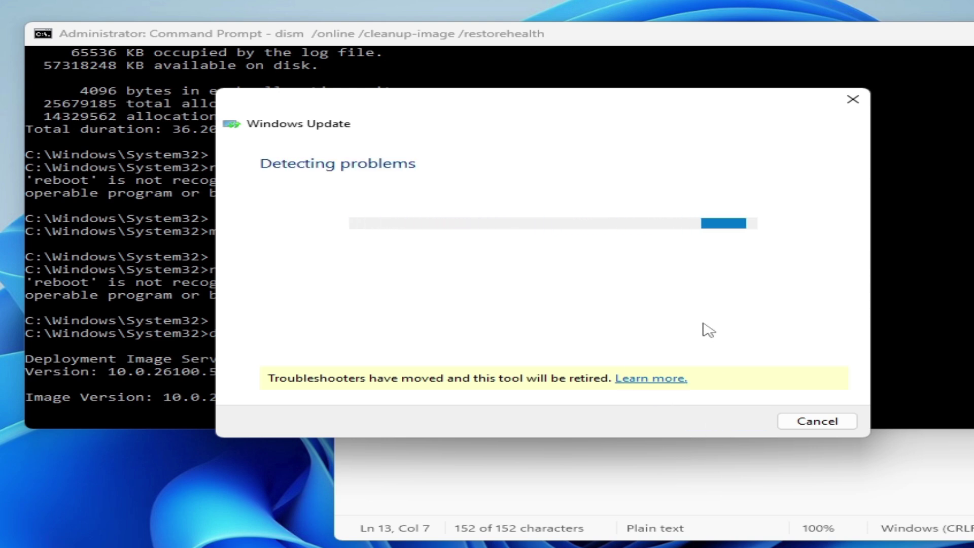
pyautogui.moveTo(556, 43); pyautogui.dragTo(561, 33)
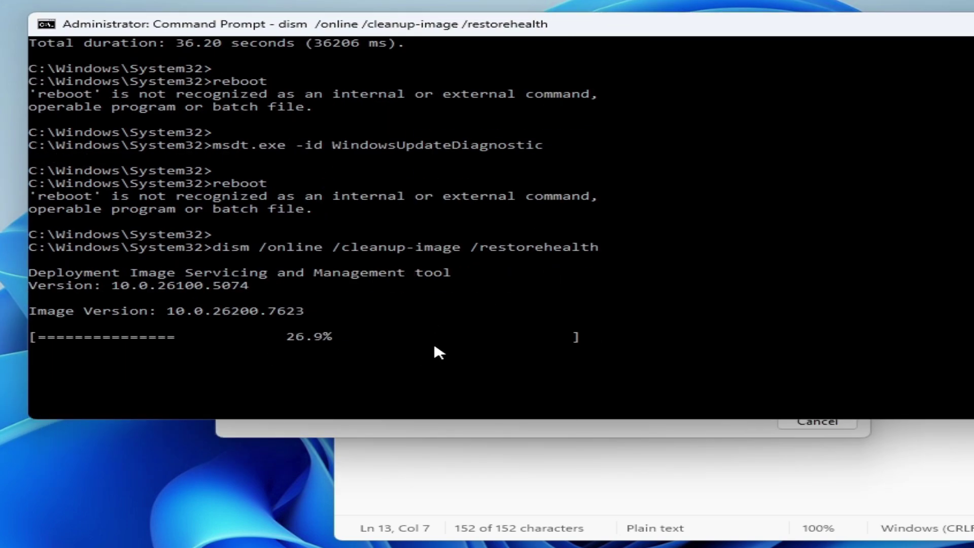
pyautogui.click(469, 431)
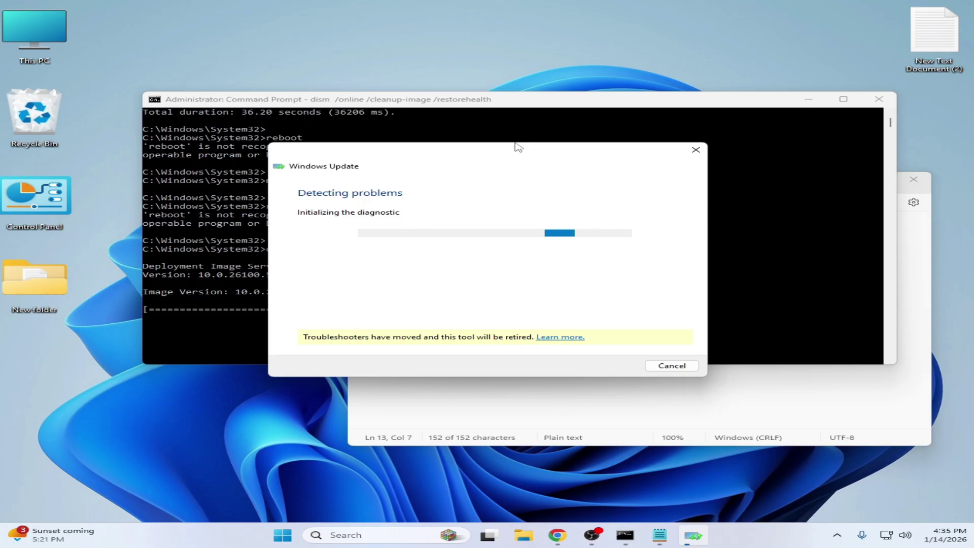
pyautogui.moveTo(500, 152); pyautogui.dragTo(659, 122)
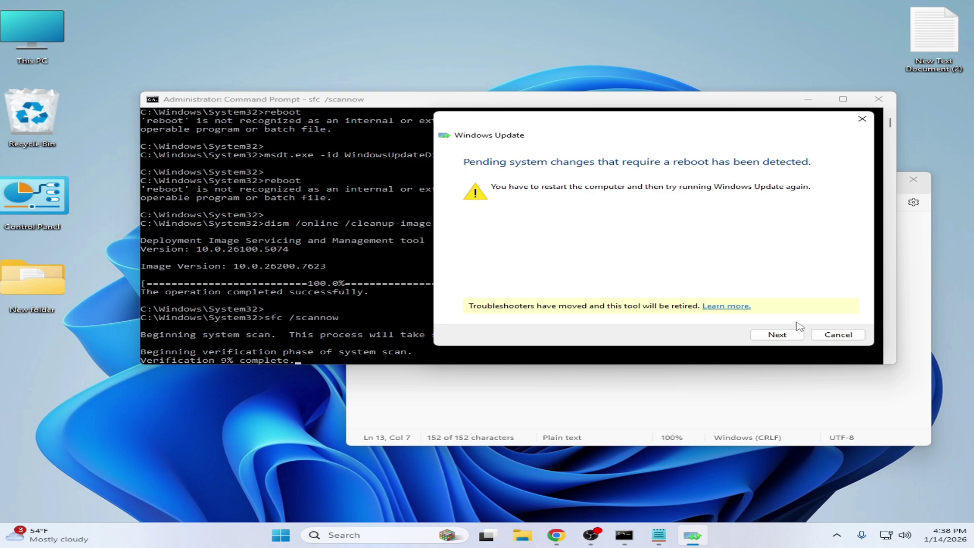
# Continue past the troubleshooter's pending-reboot warning and follow sfc /scannow to completion in the console
pyautogui.click(757, 334)
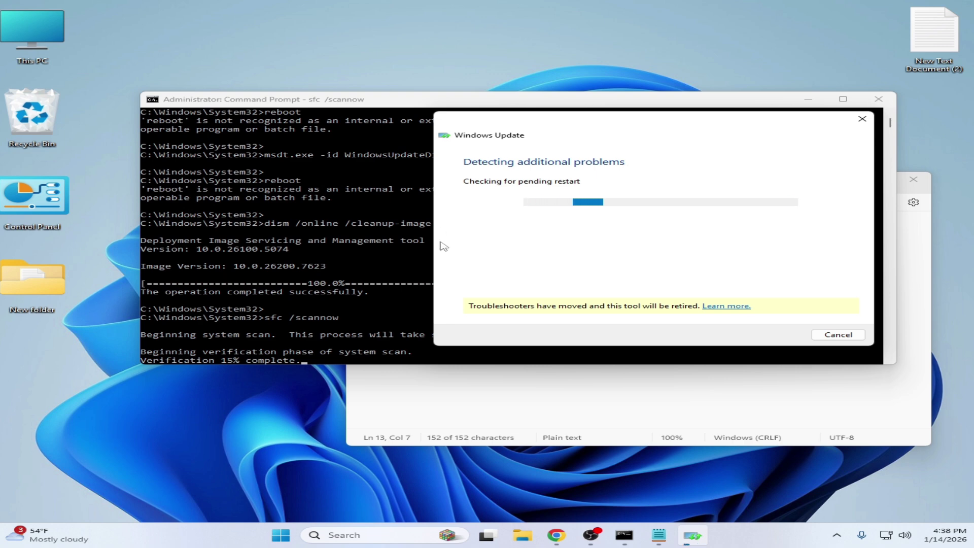
pyautogui.click(367, 104)
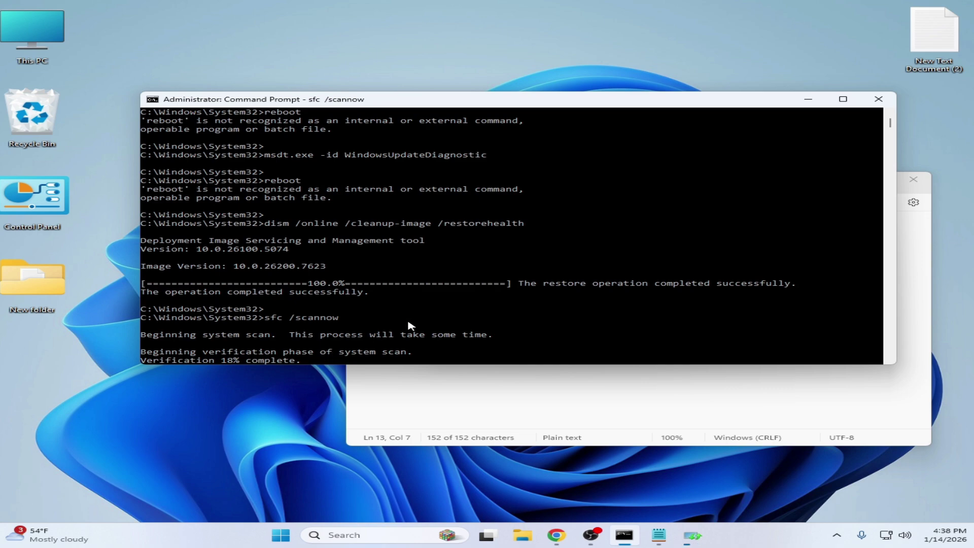
pyautogui.scroll(-1, 411, 325)
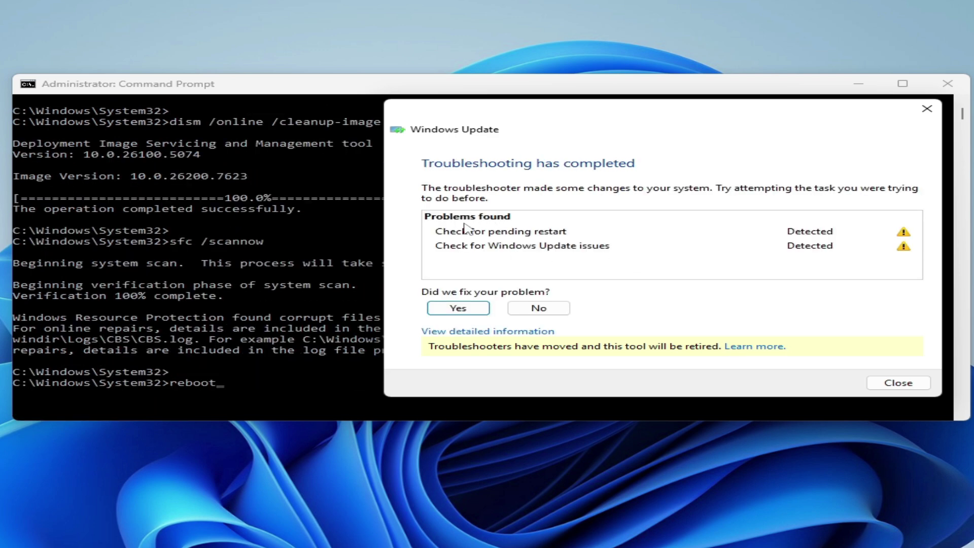
# Answer Yes to 'Did we fix your problem?', close the troubleshooter, then close Command Prompt
pyautogui.moveTo(451, 237)
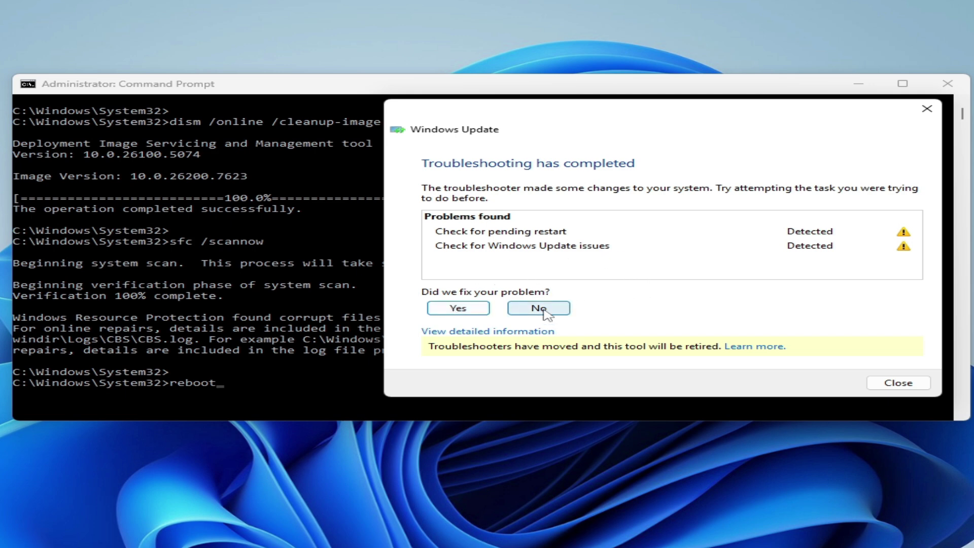
pyautogui.click(458, 308)
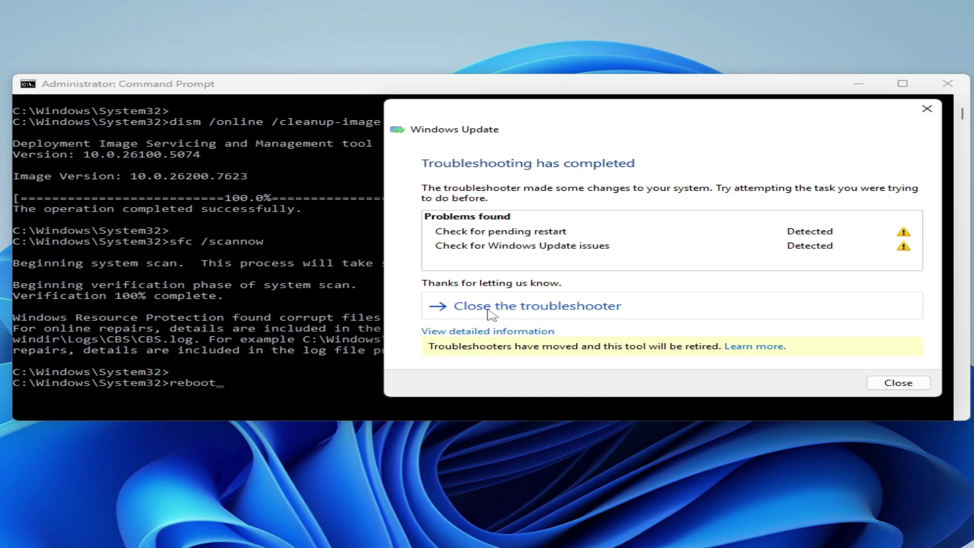
pyautogui.click(531, 313)
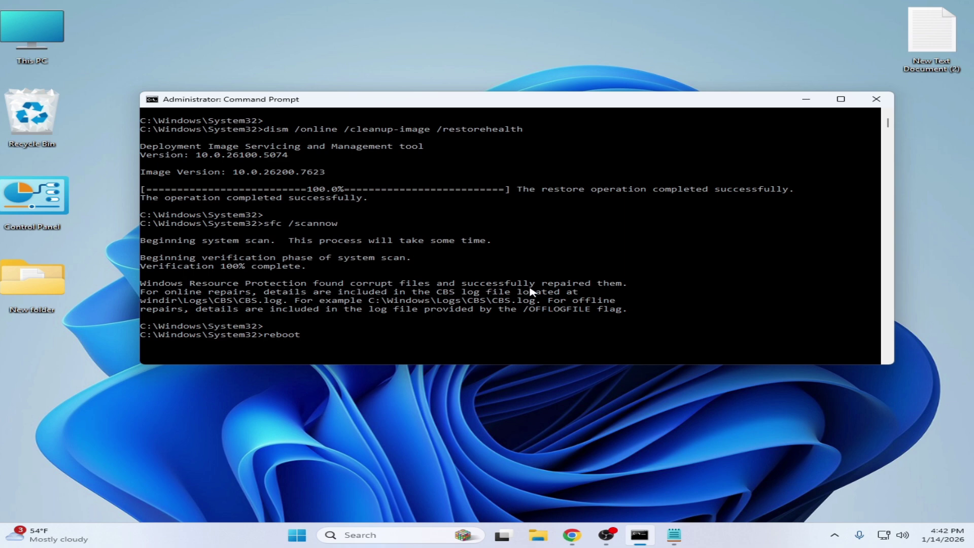
pyautogui.click(876, 99)
# Open the Services console from a 'services' search
pyautogui.click(766, 504)
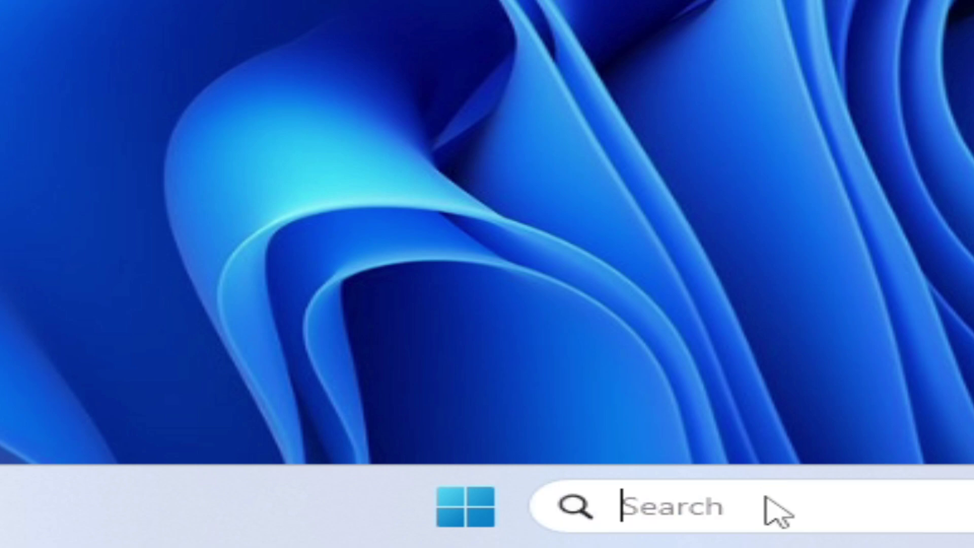
pyautogui.write('services')
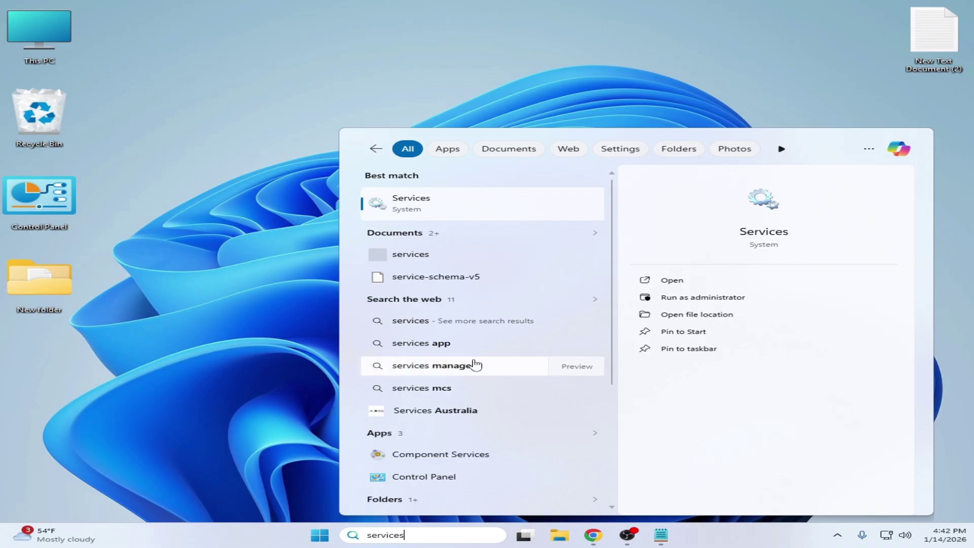
pyautogui.click(423, 204)
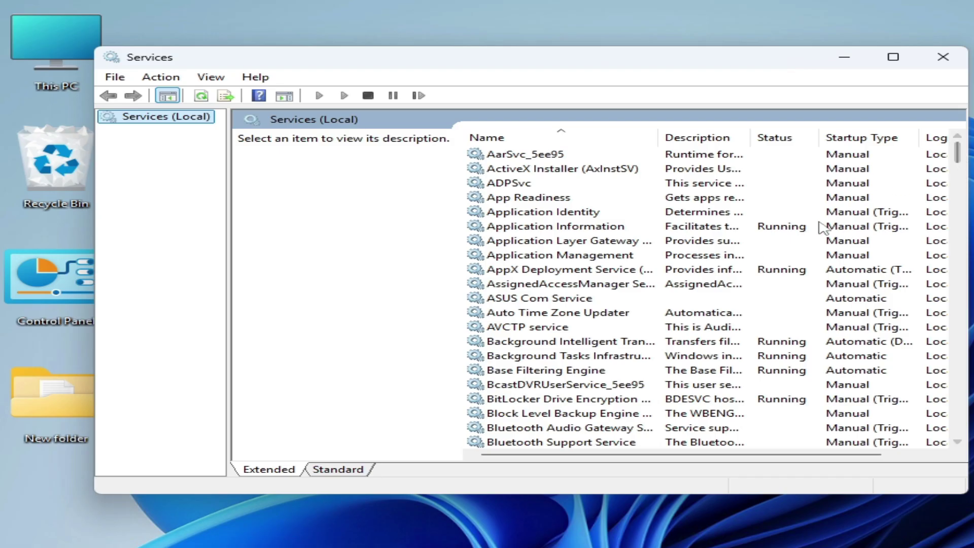
# Set the App Readiness service's startup type to Disabled and apply it
pyautogui.click(538, 197)
pyautogui.rightClick(536, 198)
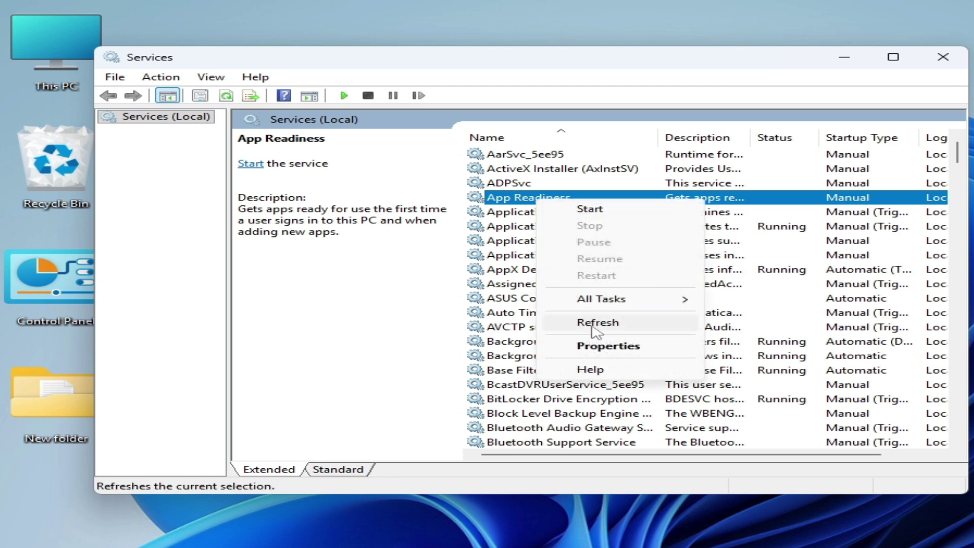
pyautogui.click(604, 347)
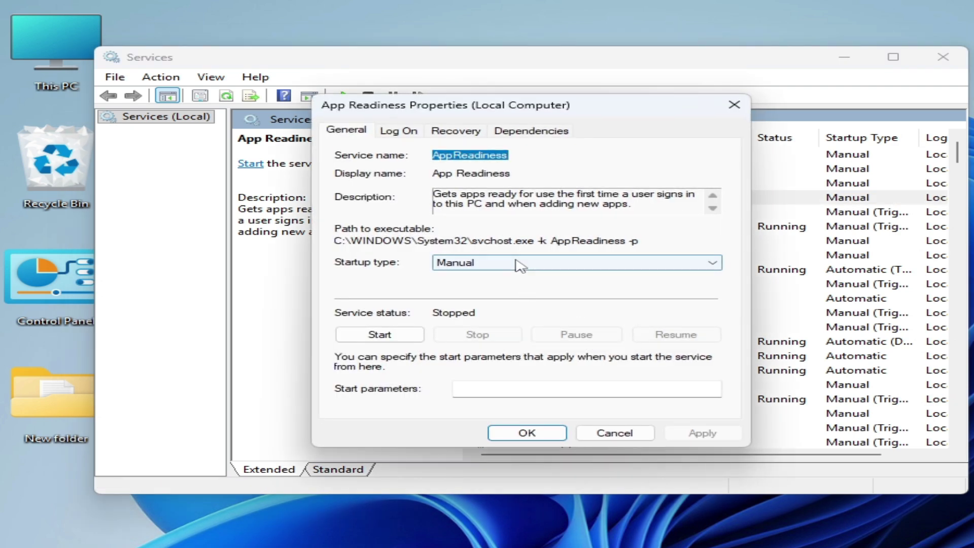
pyautogui.click(518, 263)
pyautogui.click(559, 305)
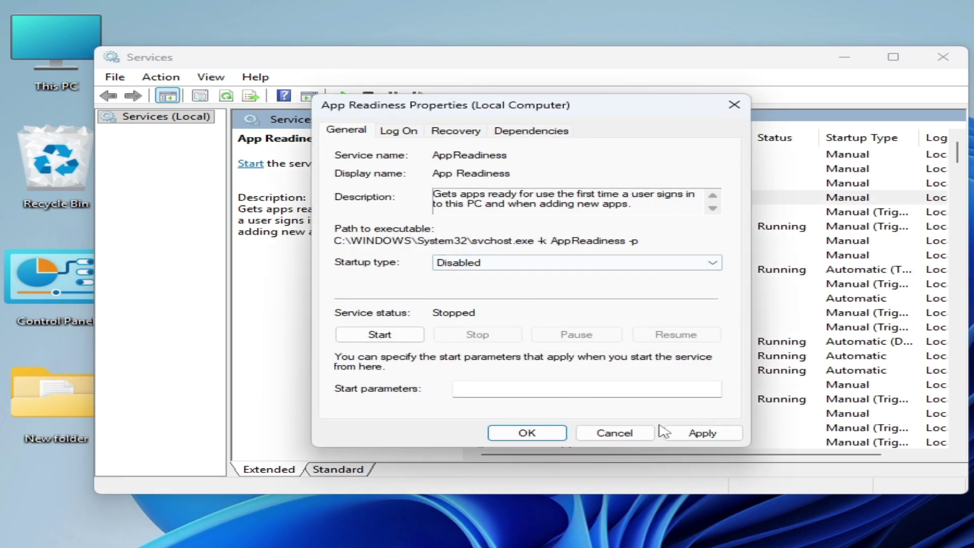
pyautogui.click(700, 434)
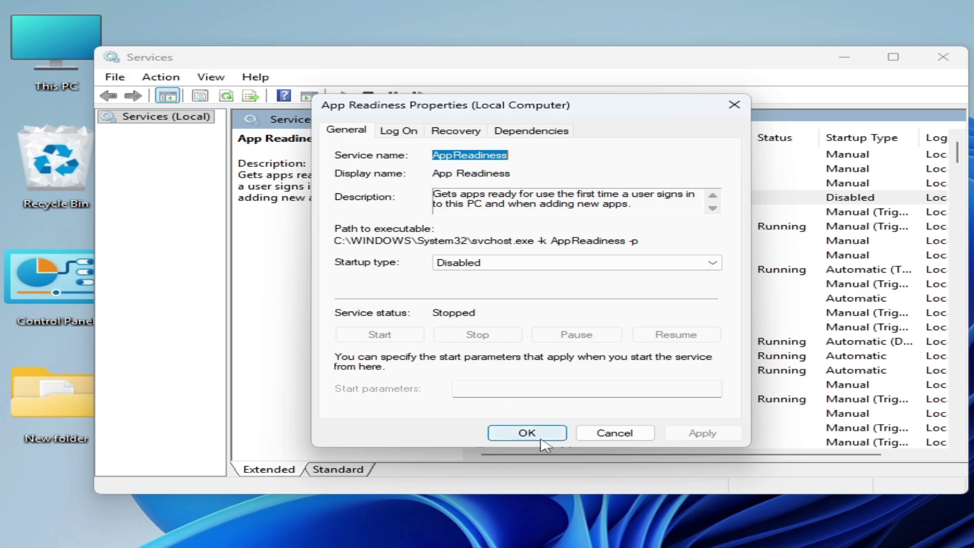
pyautogui.click(525, 433)
pyautogui.click(532, 343)
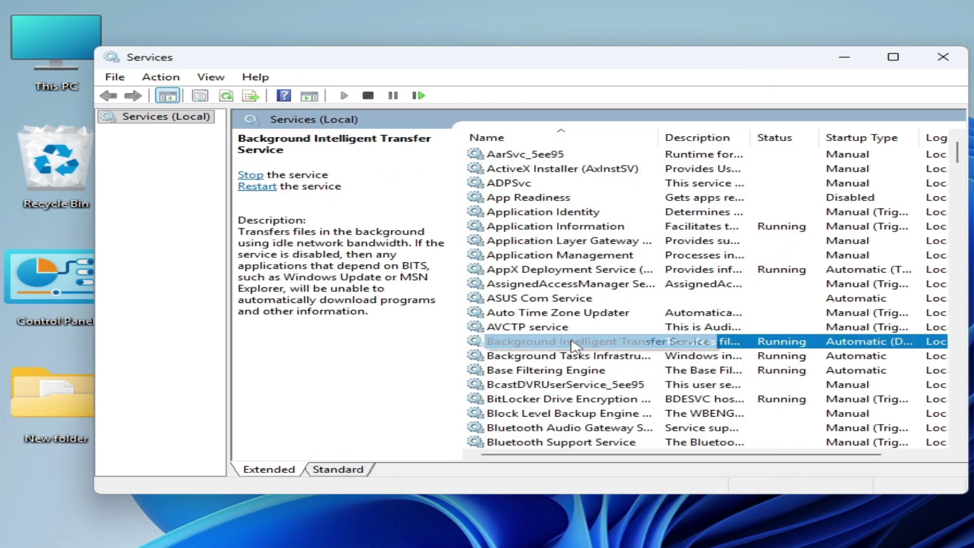
# Set Background Intelligent Transfer Service startup to Disabled, apply, and stop the service
pyautogui.rightClick(569, 342)
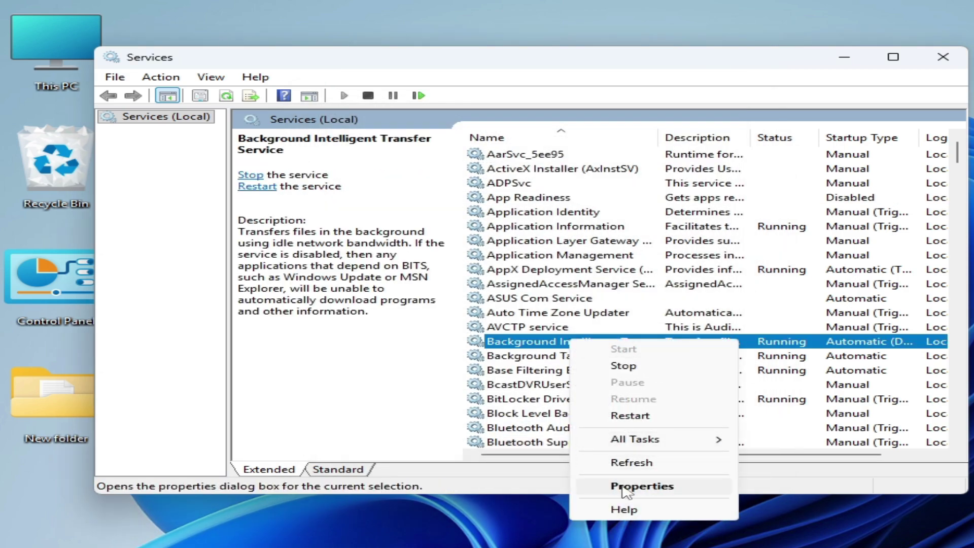
pyautogui.click(623, 485)
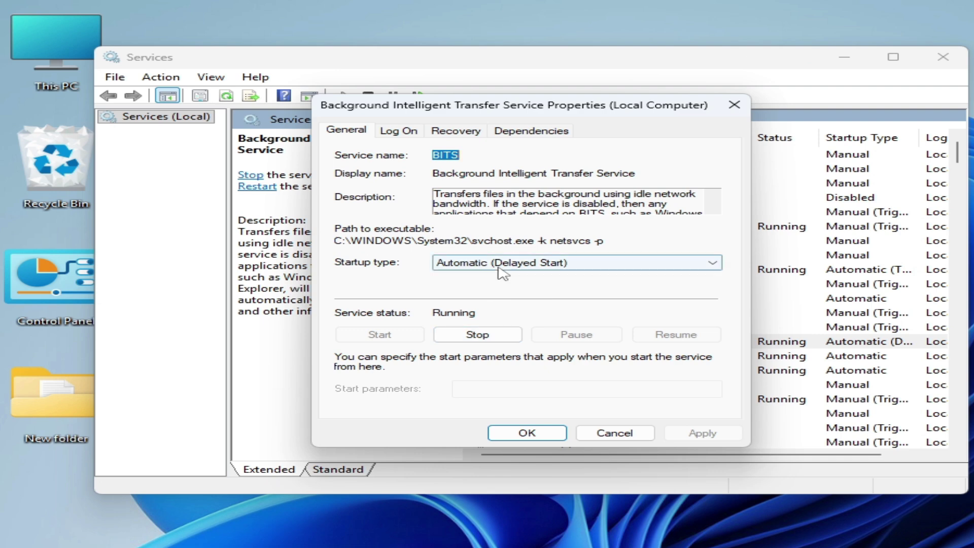
pyautogui.click(497, 267)
pyautogui.click(456, 306)
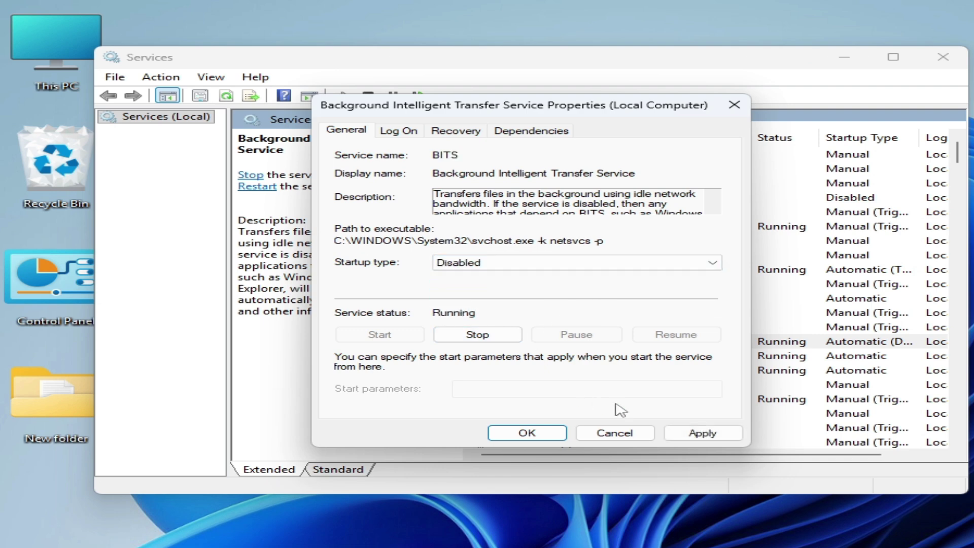
pyautogui.click(698, 432)
pyautogui.click(481, 337)
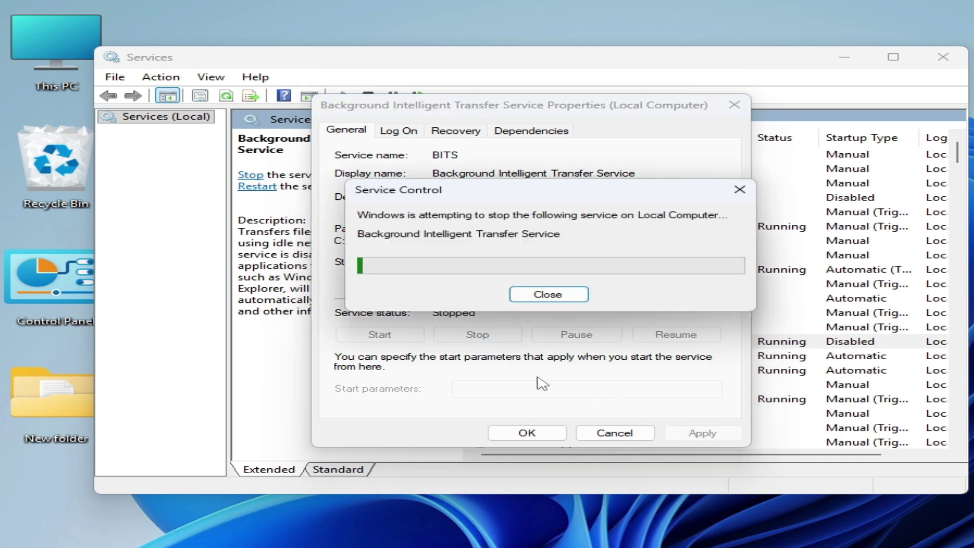
pyautogui.click(527, 432)
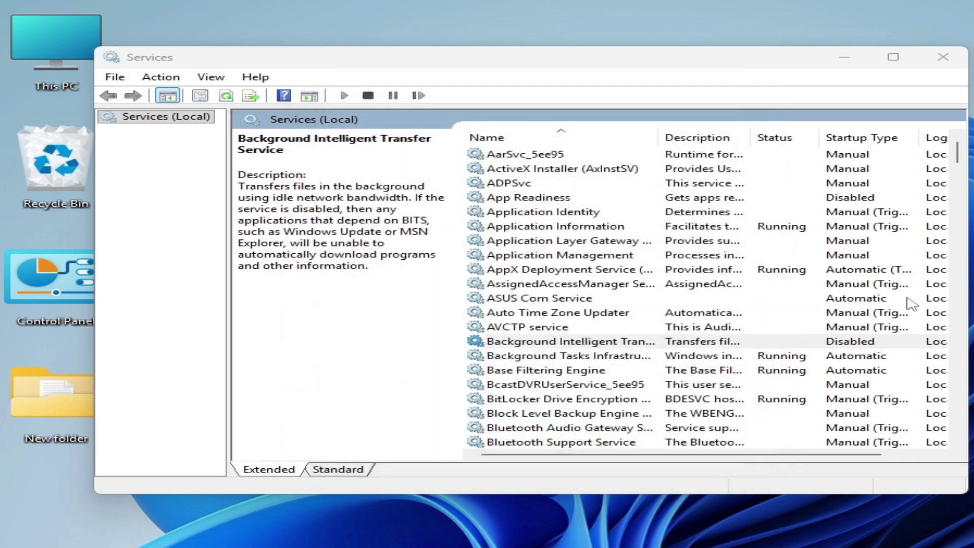
pyautogui.moveTo(957, 158); pyautogui.dragTo(952, 451)
# Set the Windows Update service's startup type to Disabled, apply, and stop it
pyautogui.click(553, 212)
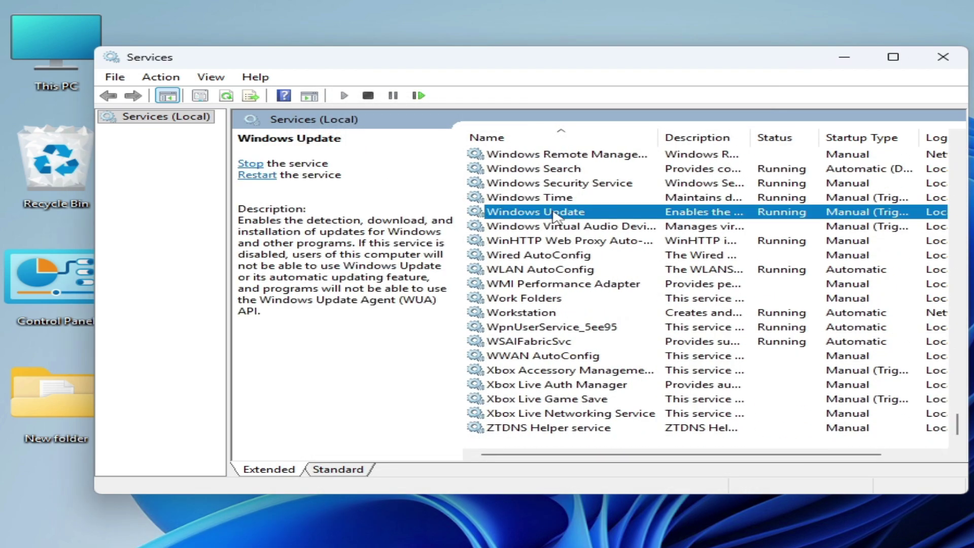
pyautogui.rightClick(553, 212)
pyautogui.click(648, 359)
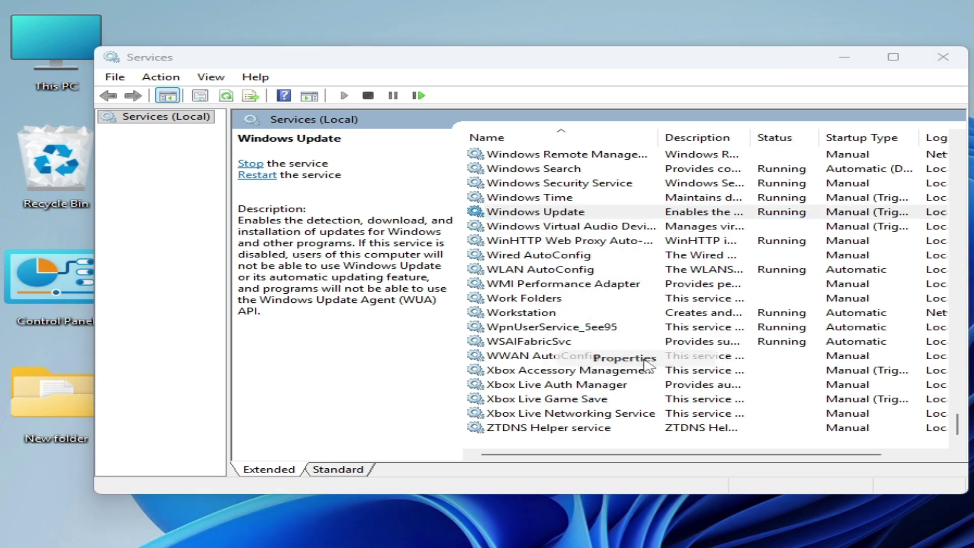
pyautogui.click(615, 262)
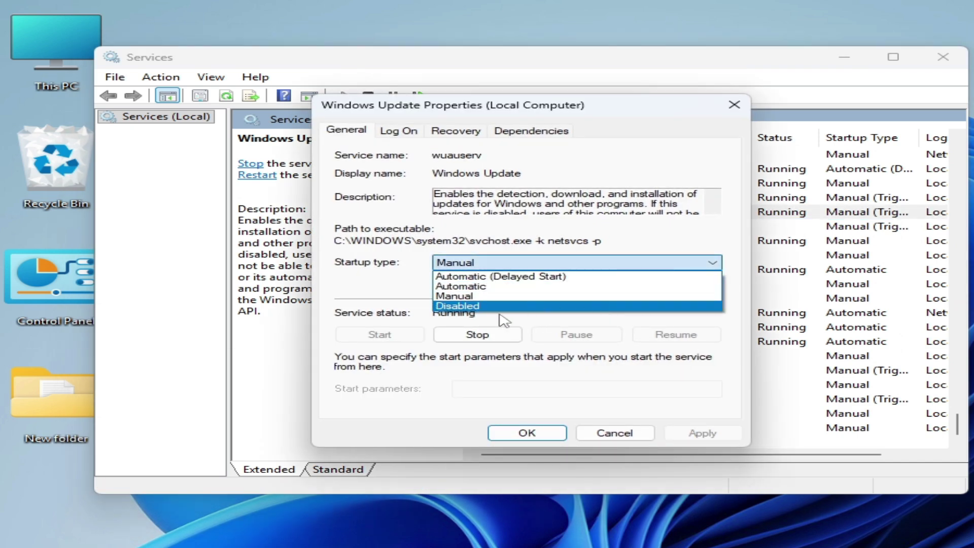
pyautogui.click(483, 306)
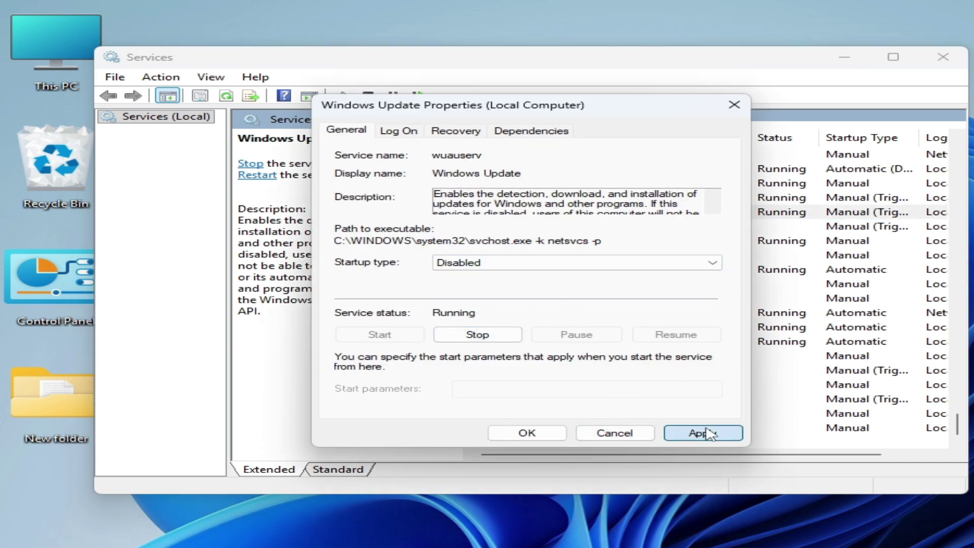
pyautogui.click(701, 432)
pyautogui.click(499, 338)
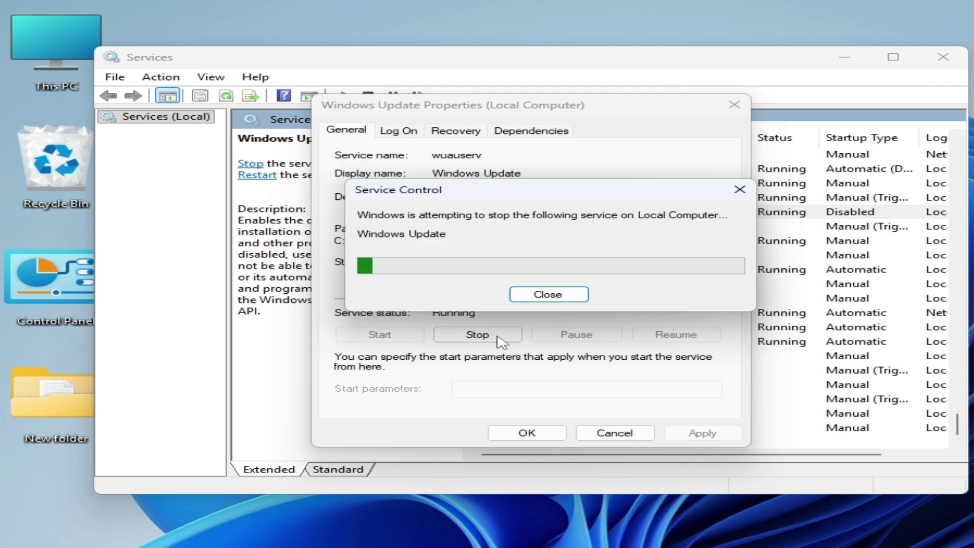
# Browse to This PC > Local Disk (C:) > Windows and delete the SoftwareDistribution folder
pyautogui.doubleClick(60, 60)
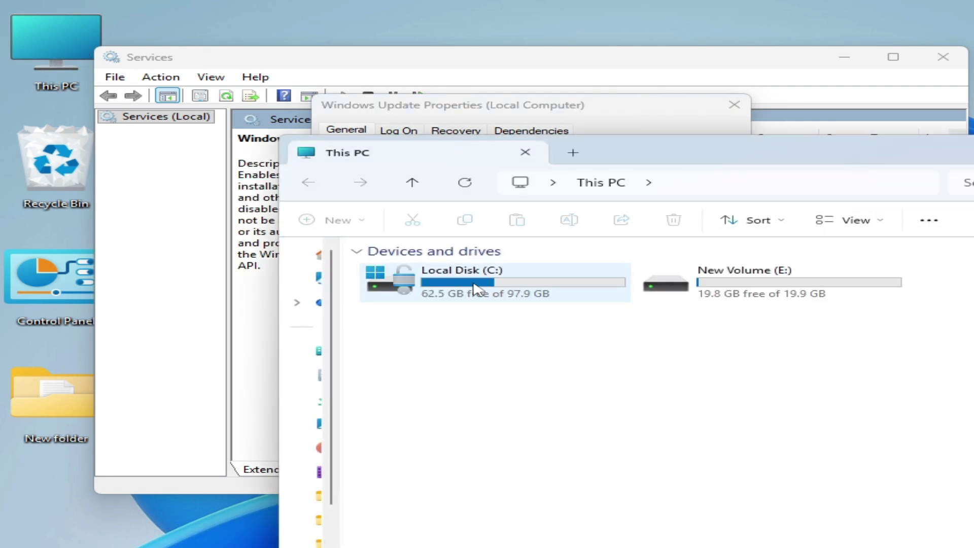
pyautogui.doubleClick(476, 289)
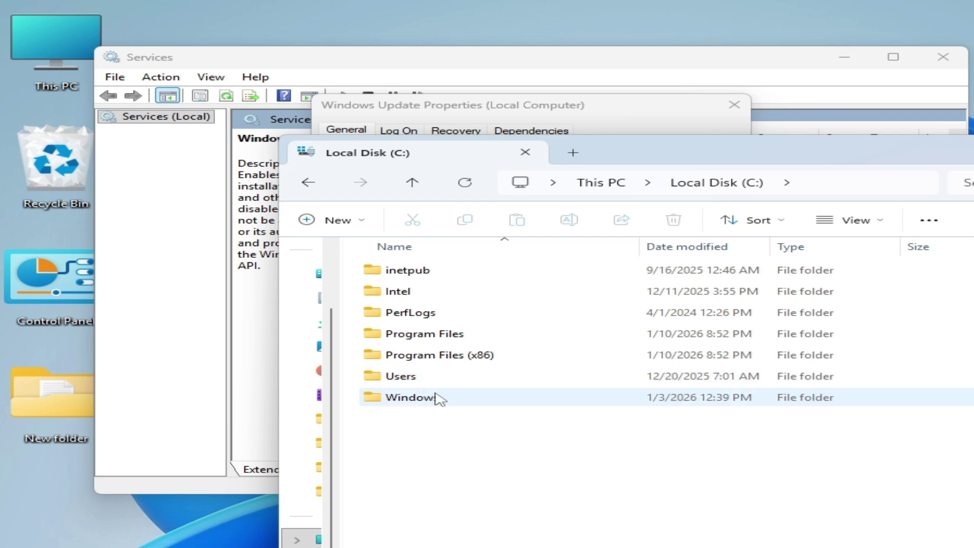
pyautogui.doubleClick(429, 398)
pyautogui.scroll(-4, 458, 418)
pyautogui.scroll(-16, 459, 433)
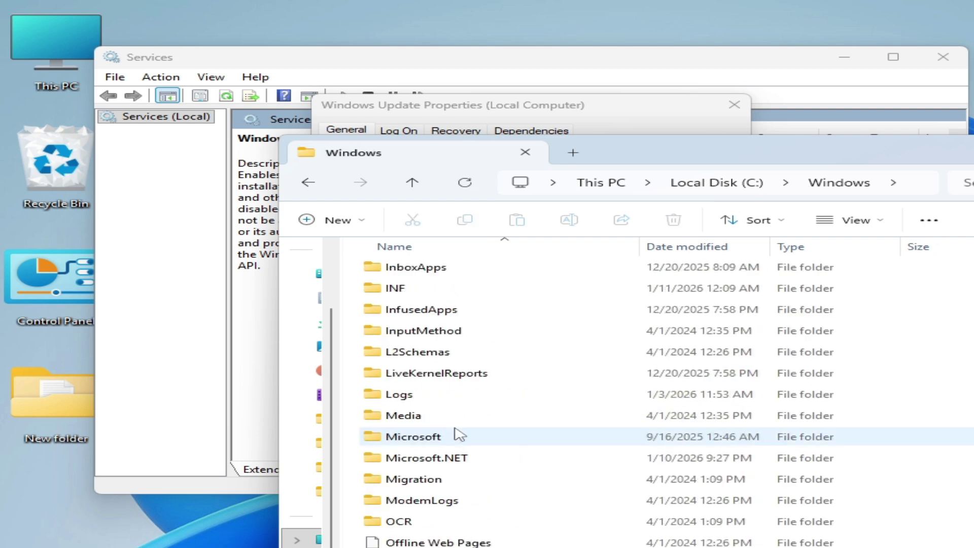
pyautogui.scroll(2, 459, 434)
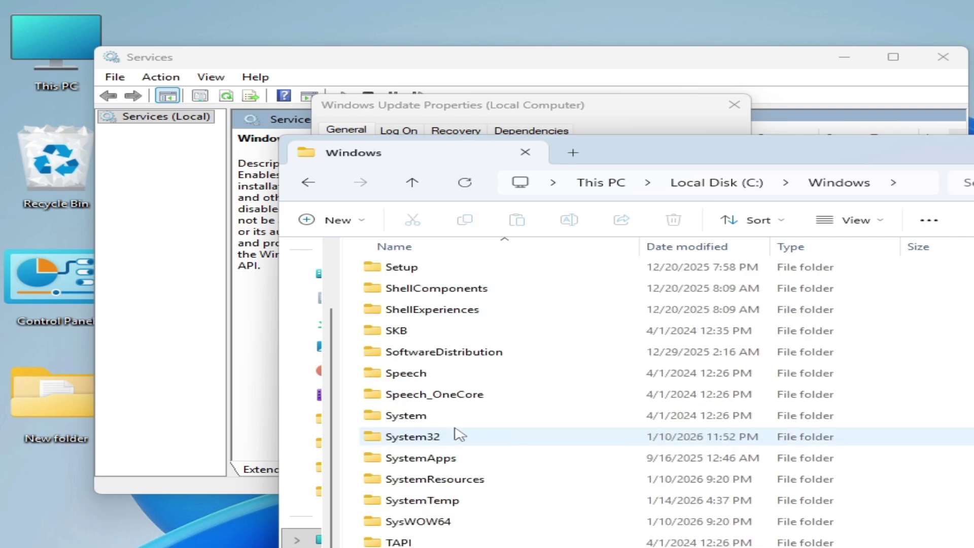
pyautogui.click(448, 355)
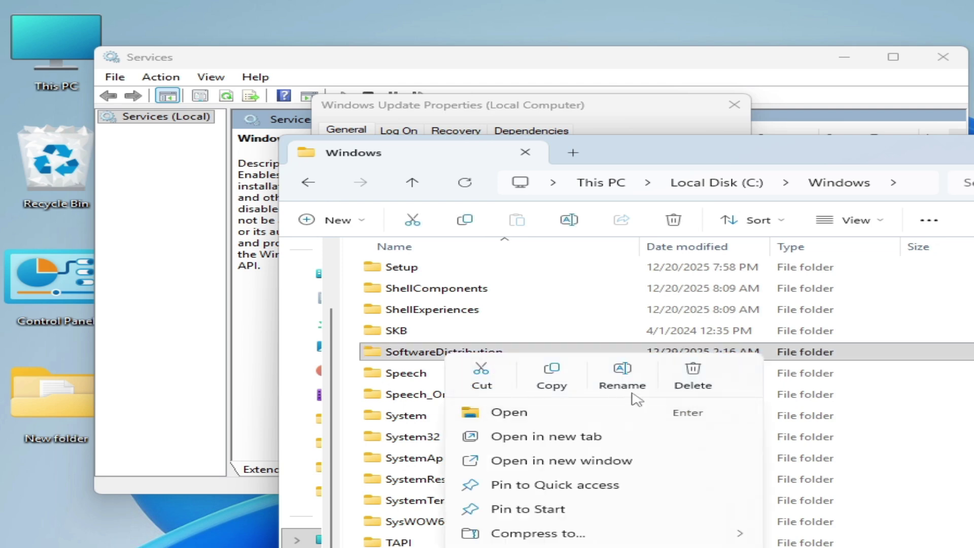
pyautogui.click(692, 375)
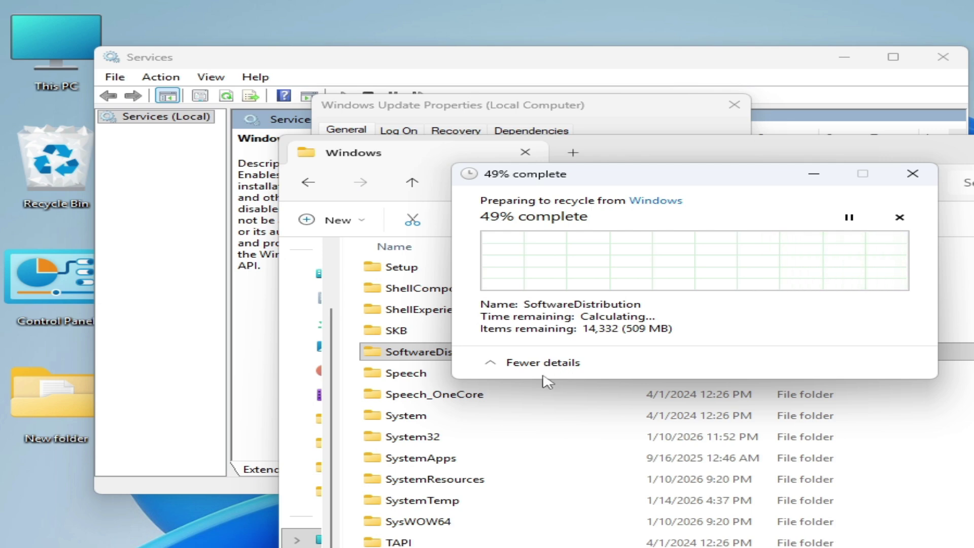
pyautogui.click(544, 105)
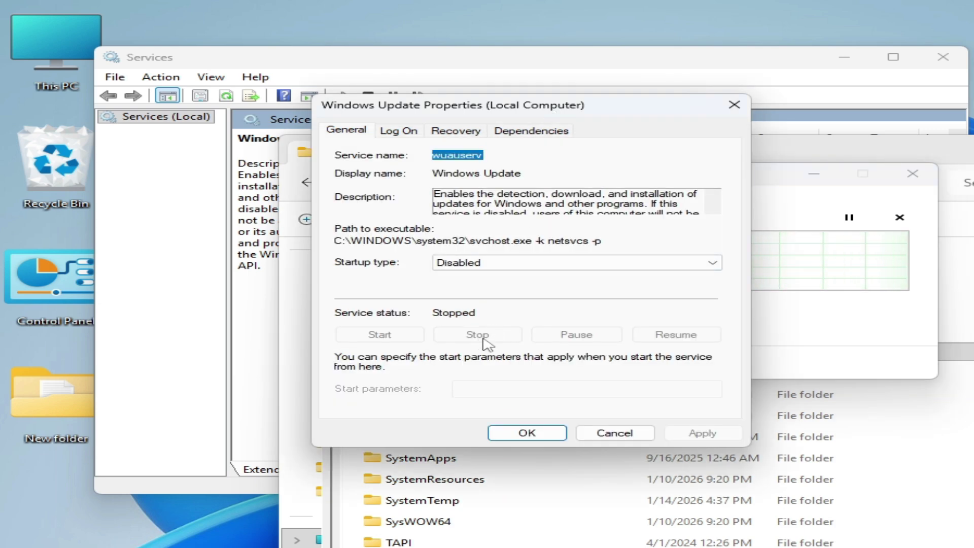
# Set Windows Update startup back to Automatic, apply, start the service, and close its properties
pyautogui.click(528, 502)
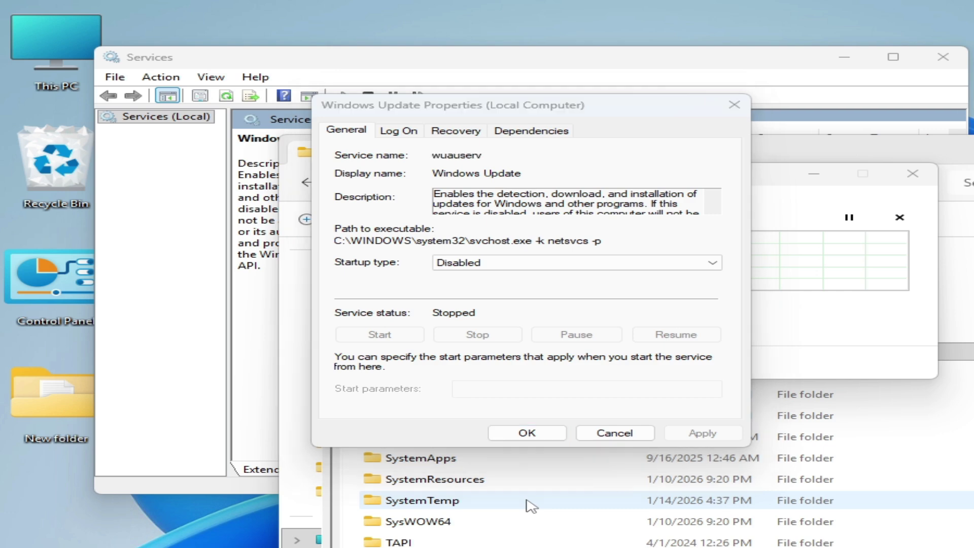
pyautogui.moveTo(878, 152); pyautogui.dragTo(841, 222)
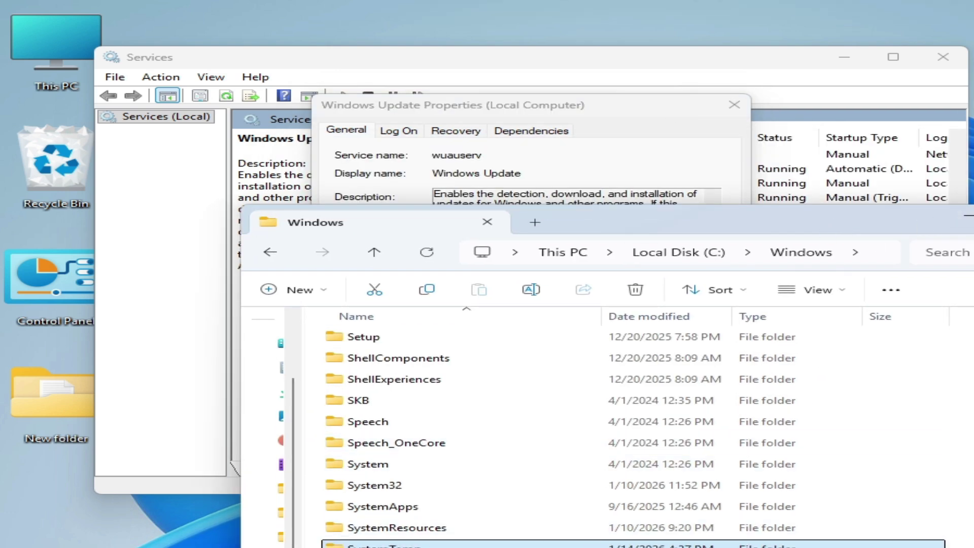
pyautogui.click(966, 216)
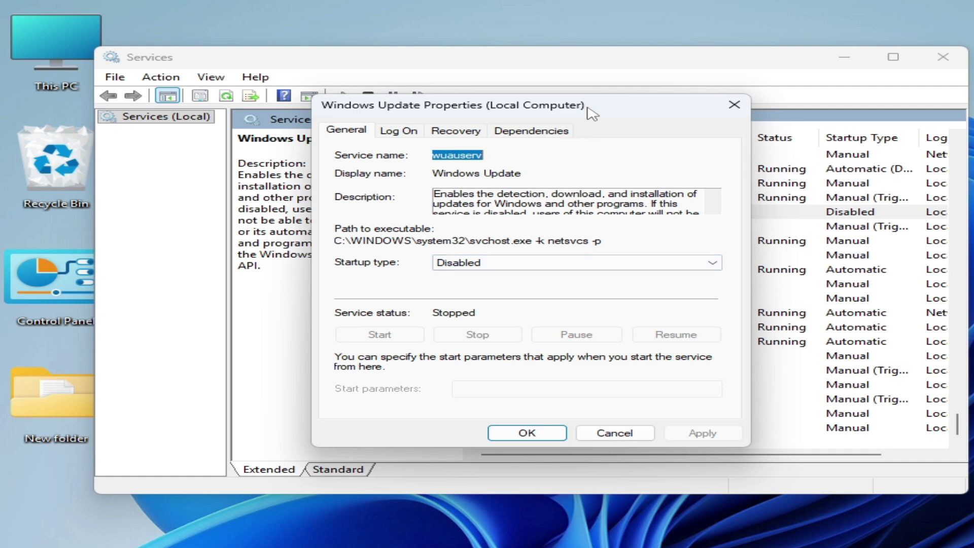
pyautogui.moveTo(587, 107); pyautogui.dragTo(652, 115)
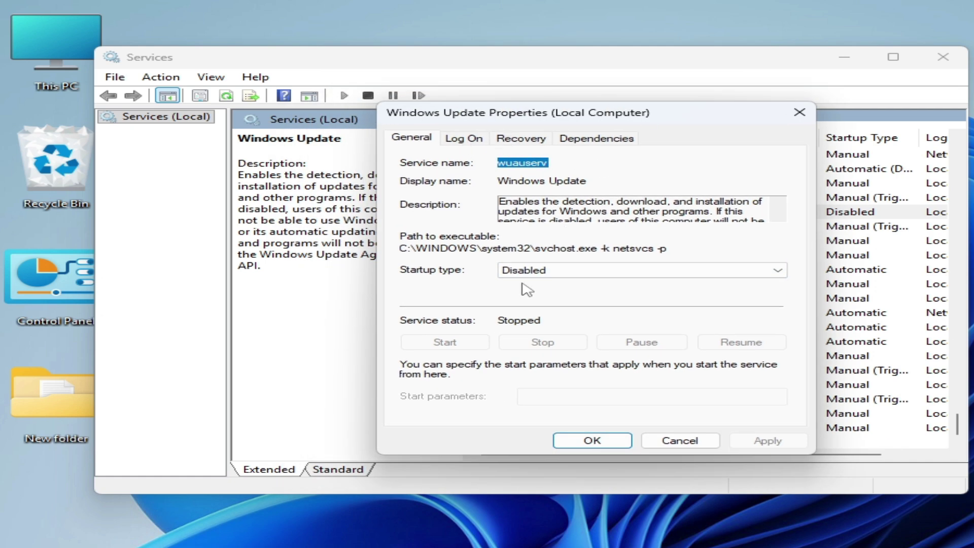
pyautogui.click(560, 277)
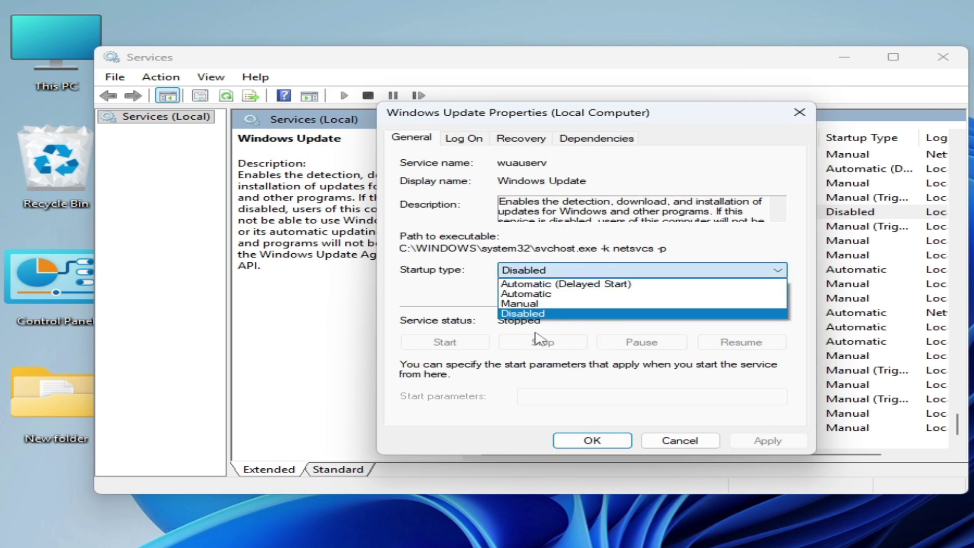
pyautogui.click(542, 294)
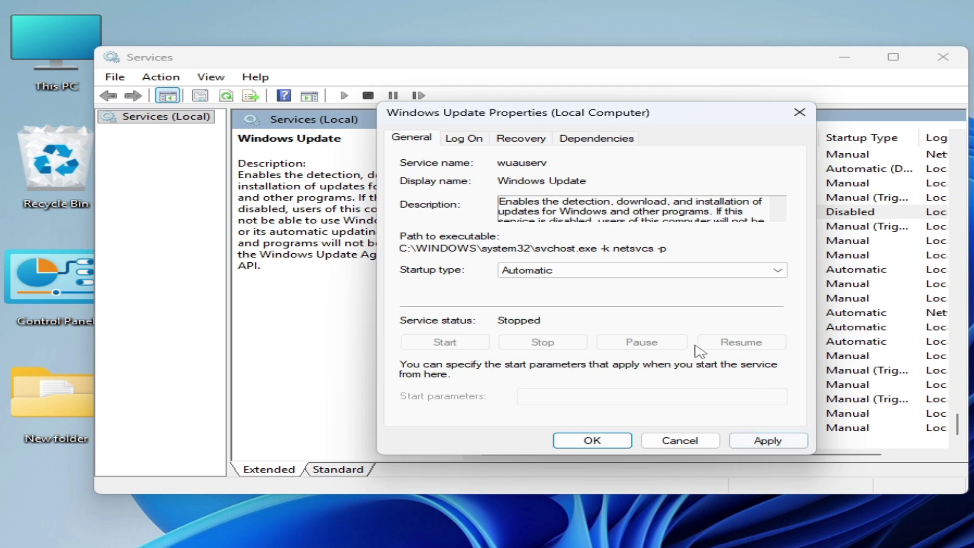
pyautogui.click(765, 440)
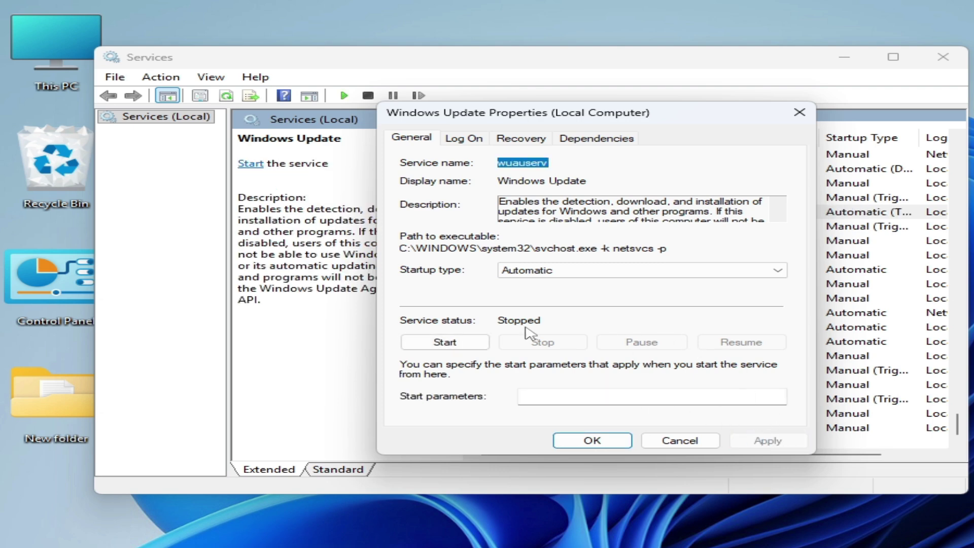
pyautogui.click(445, 342)
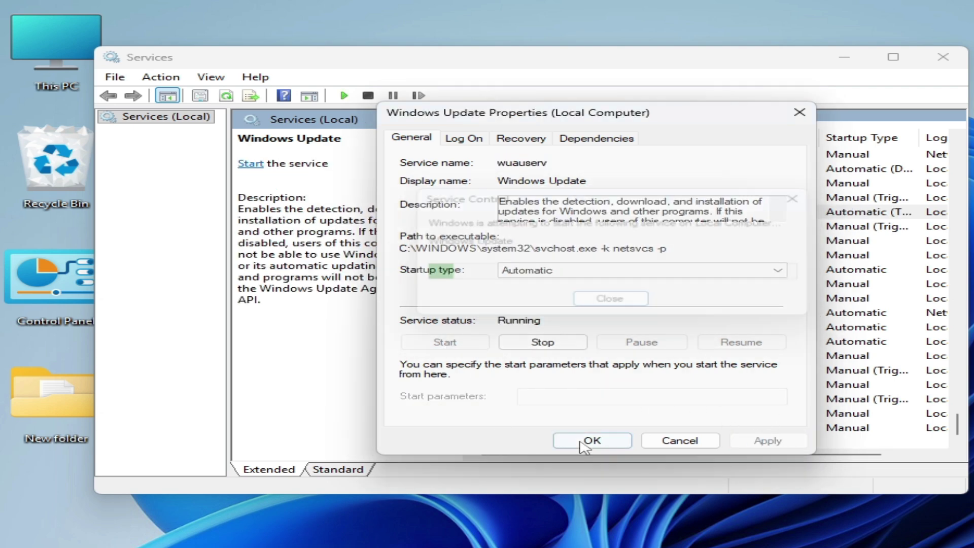
pyautogui.click(583, 441)
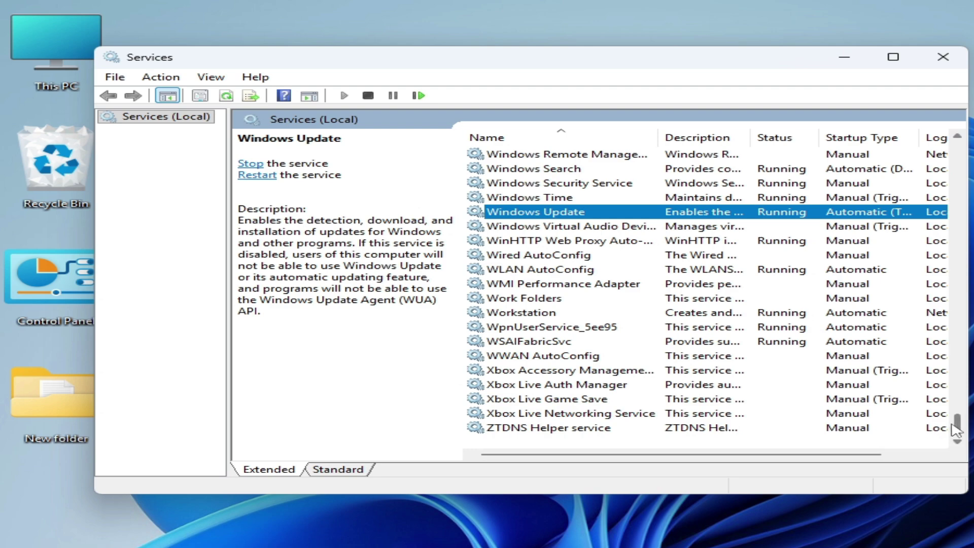
# Set the Background Intelligent Transfer Service startup type to Automatic and start the service
pyautogui.scroll(20, 952, 424)
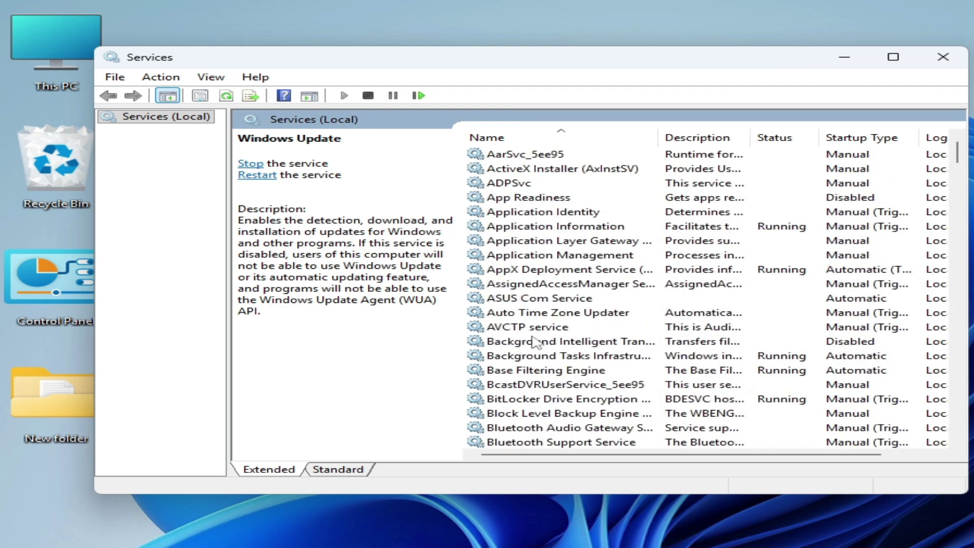
pyautogui.click(533, 342)
pyautogui.rightClick(532, 341)
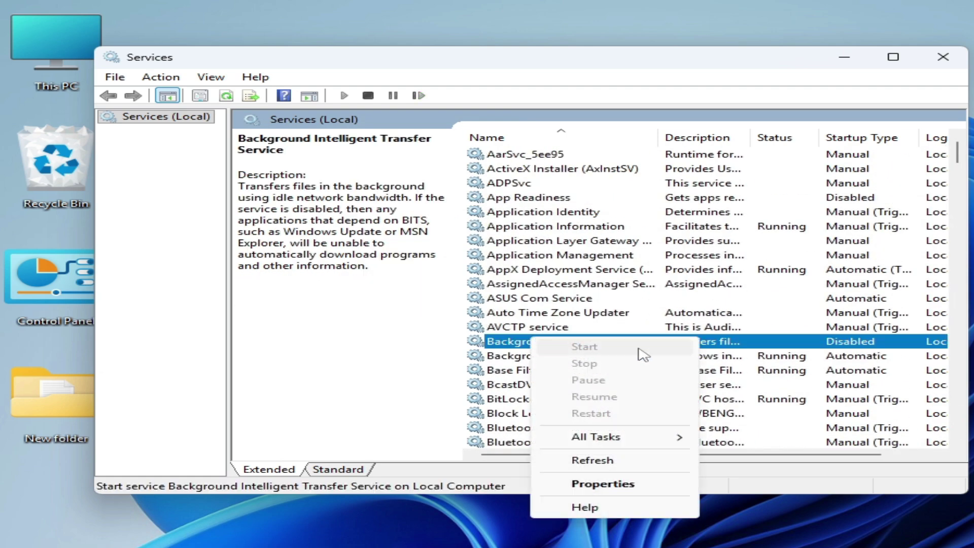
pyautogui.click(619, 484)
pyautogui.click(633, 274)
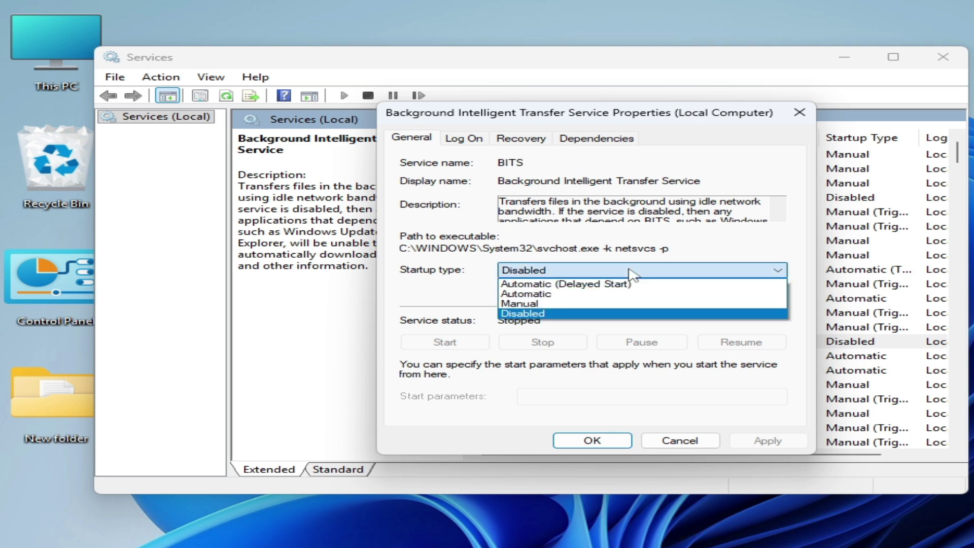
pyautogui.click(532, 294)
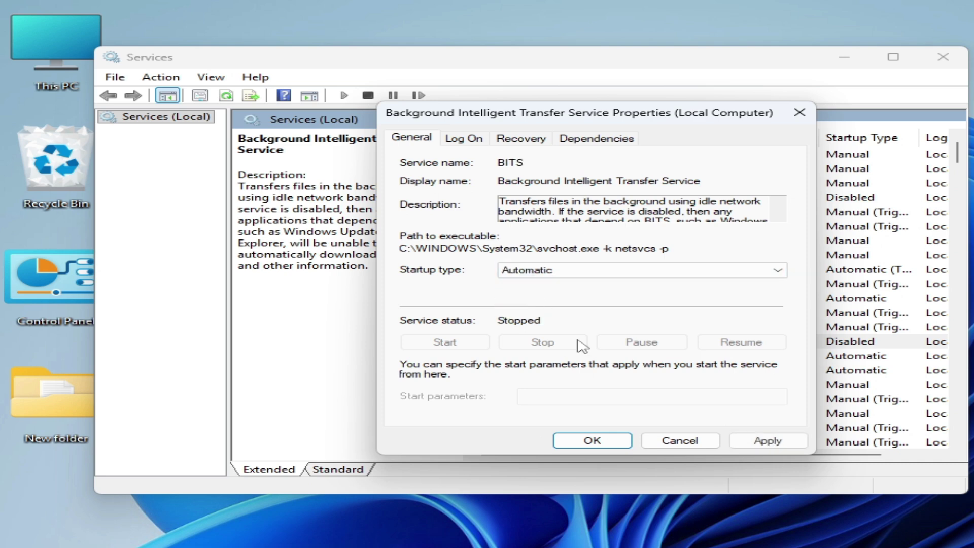
pyautogui.click(765, 440)
pyautogui.click(446, 342)
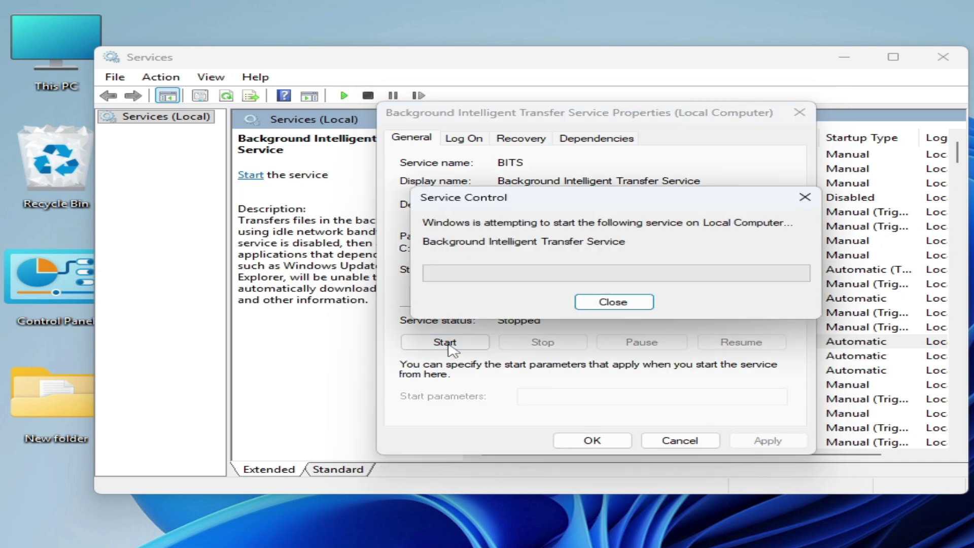
pyautogui.click(592, 440)
# Set App Readiness startup type to Automatic and start the service
pyautogui.click(525, 198)
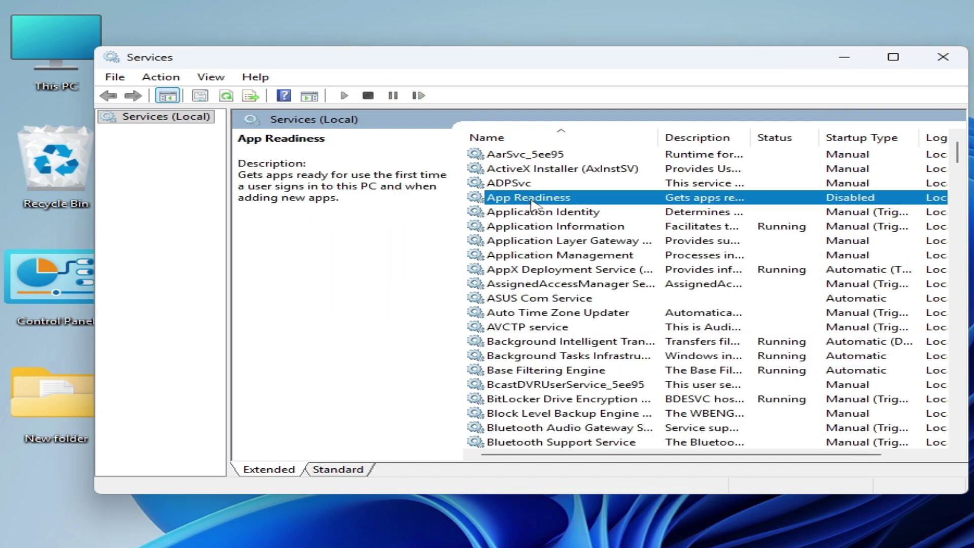
pyautogui.rightClick(531, 200)
pyautogui.click(631, 348)
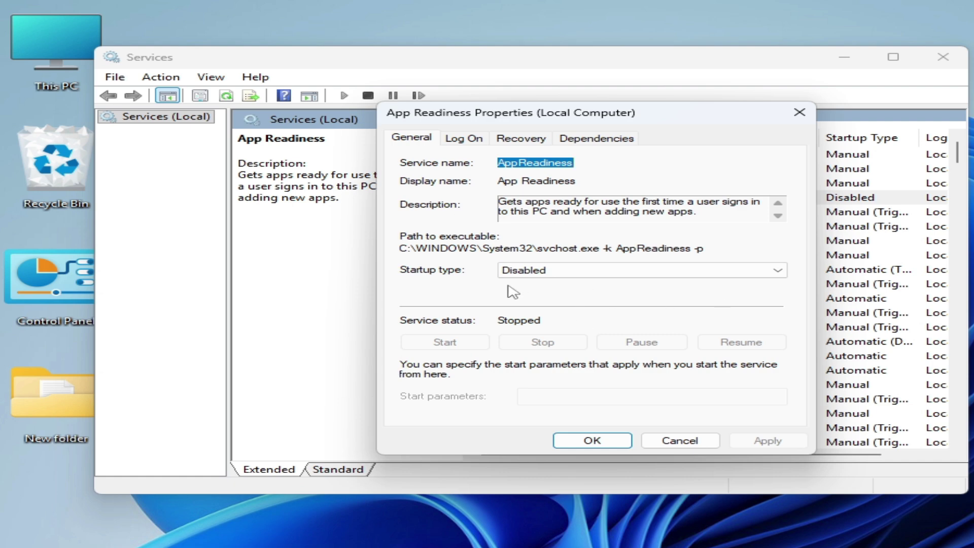
pyautogui.click(563, 271)
pyautogui.click(558, 293)
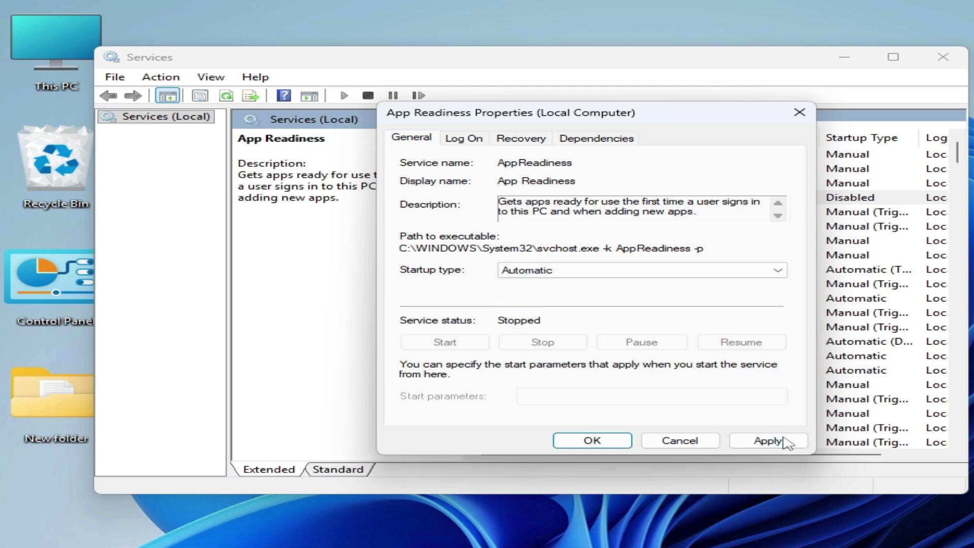
pyautogui.click(785, 441)
pyautogui.click(469, 344)
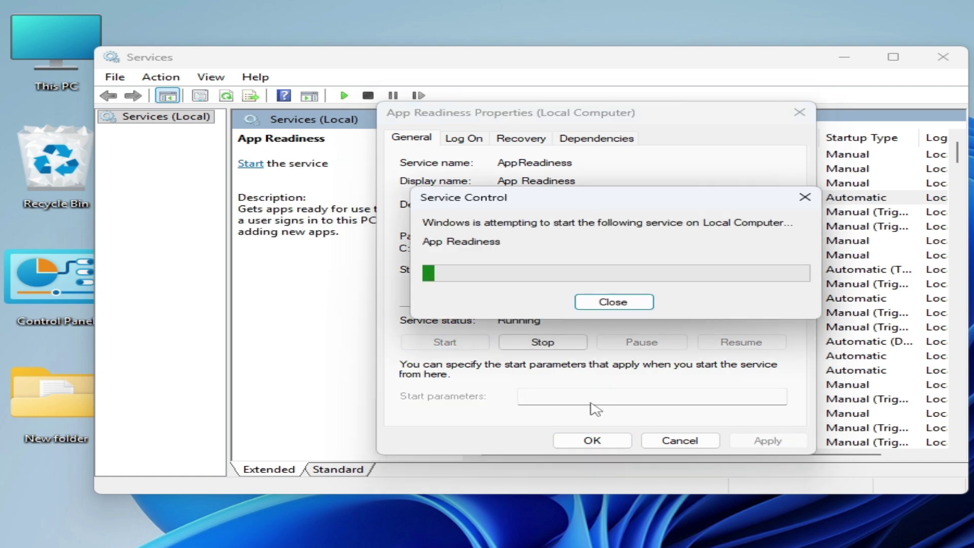
pyautogui.click(592, 441)
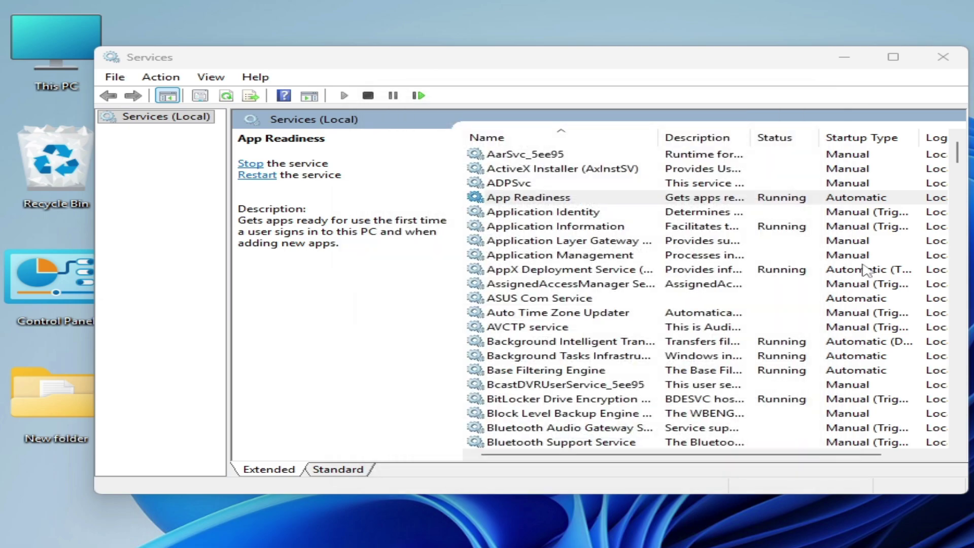
# Close Services and restart the PC from the Start menu power options
pyautogui.click(944, 69)
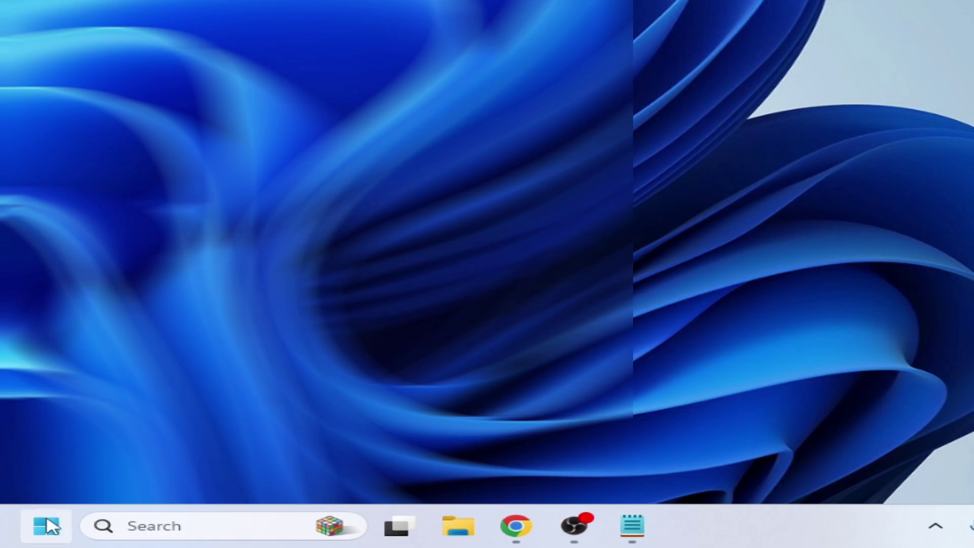
pyautogui.click(319, 534)
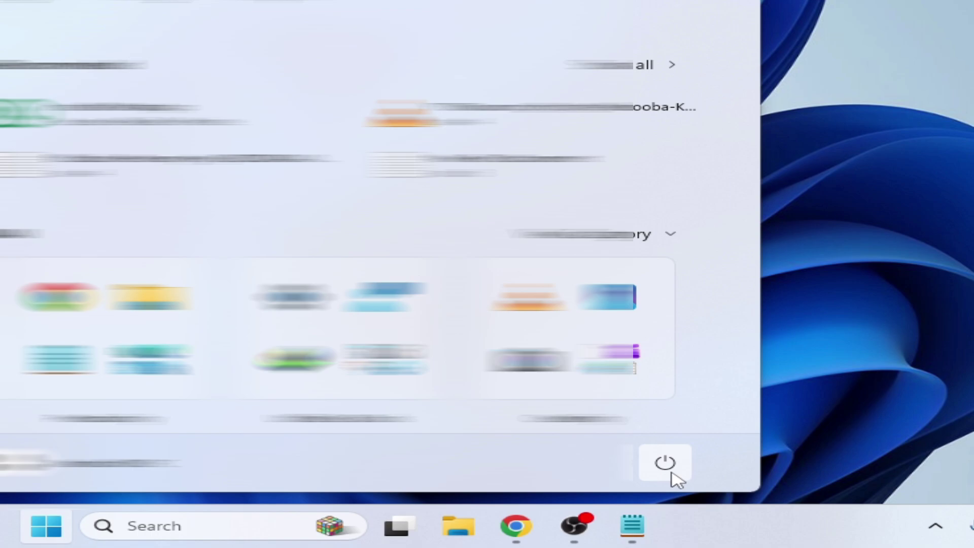
pyautogui.click(672, 474)
pyautogui.click(692, 428)
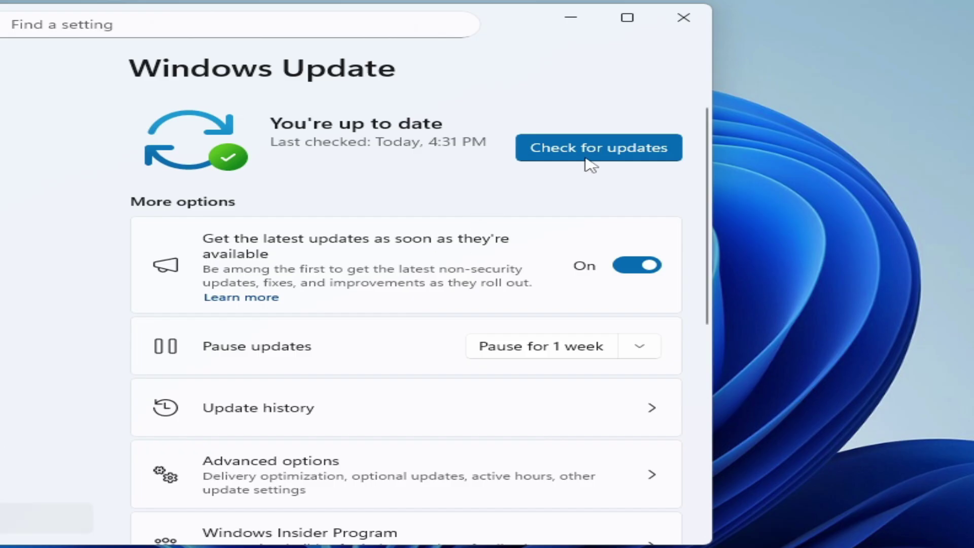
# Check Windows Update for updates, leaving the early latest-updates option Off
pyautogui.click(598, 161)
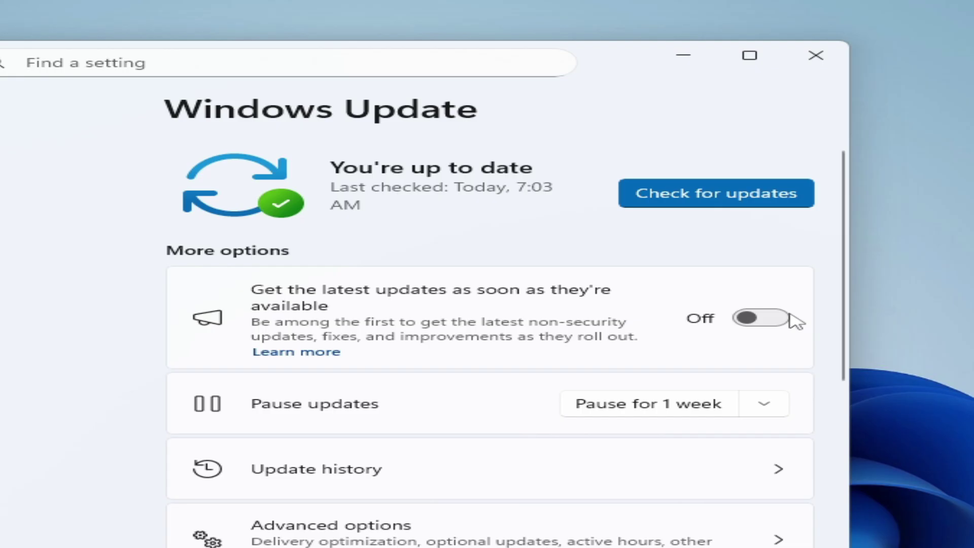
pyautogui.click(761, 319)
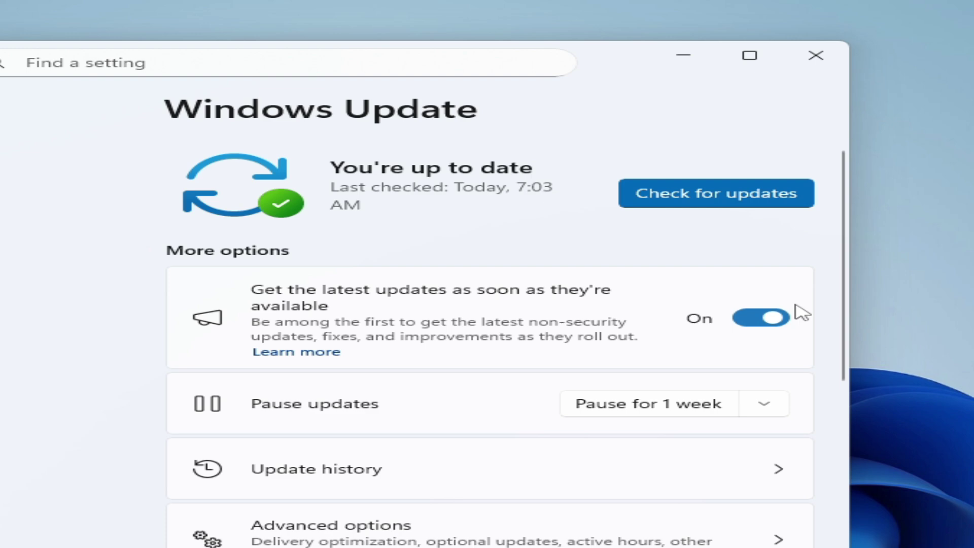
pyautogui.click(775, 321)
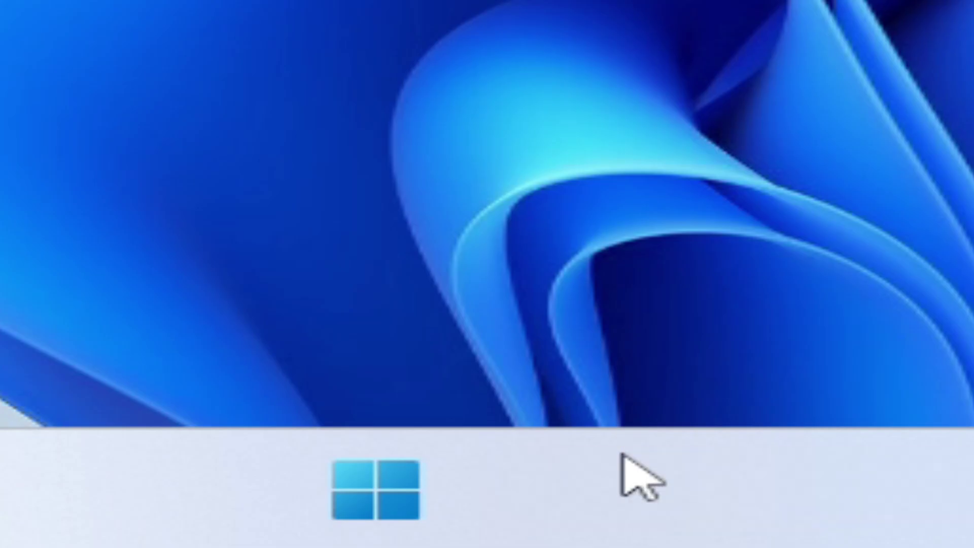
pyautogui.click(624, 456)
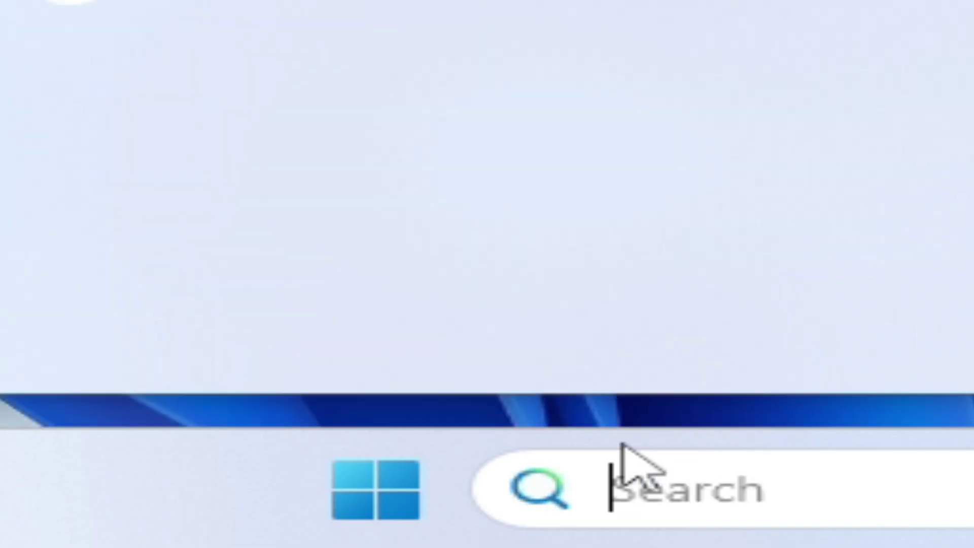
# Open Control Panel from search and go to Uninstall a program under Programs
pyautogui.write('control Panel')
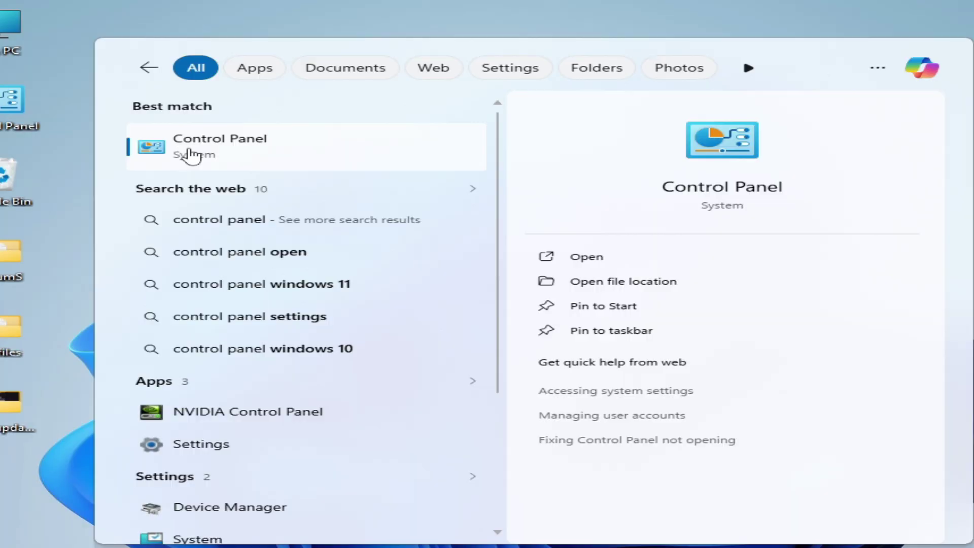
pyautogui.click(189, 153)
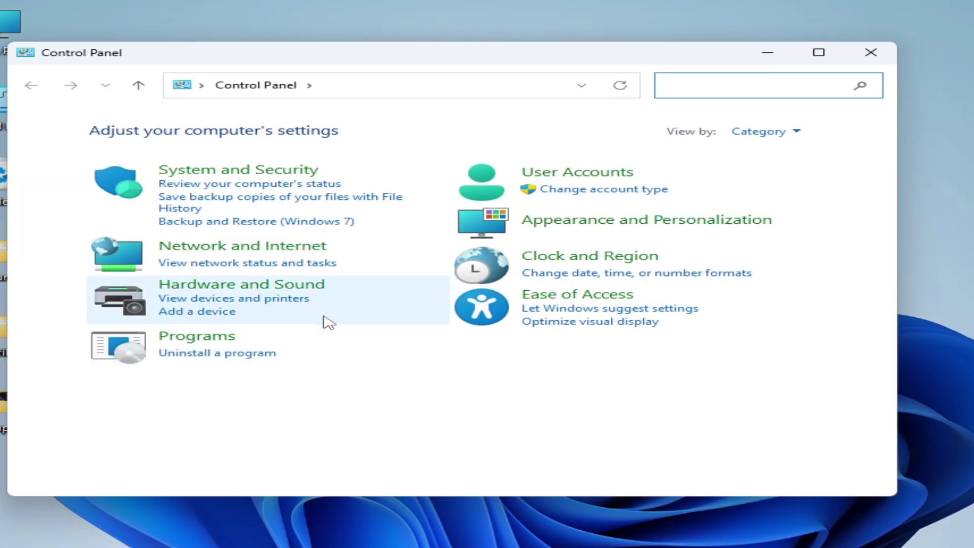
pyautogui.click(800, 133)
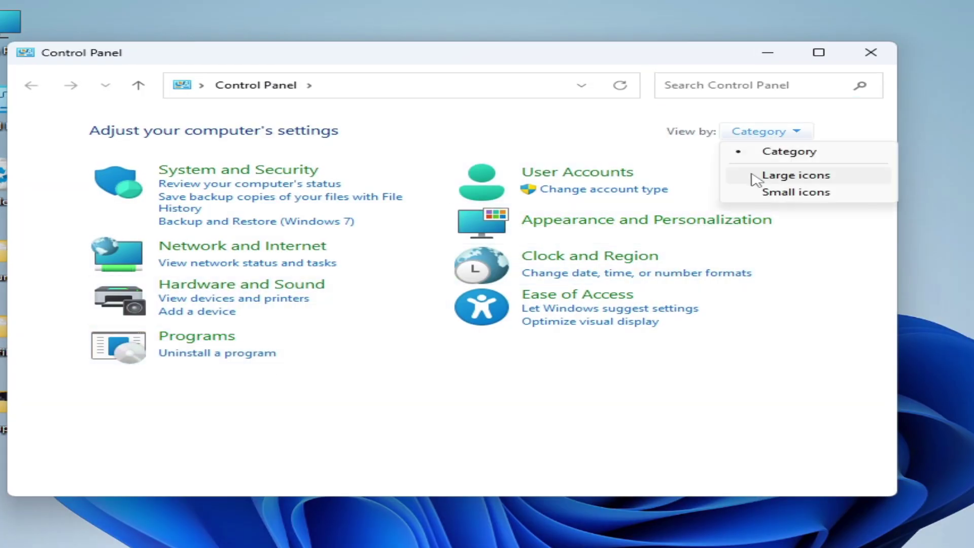
pyautogui.click(755, 176)
pyautogui.click(769, 133)
pyautogui.click(779, 152)
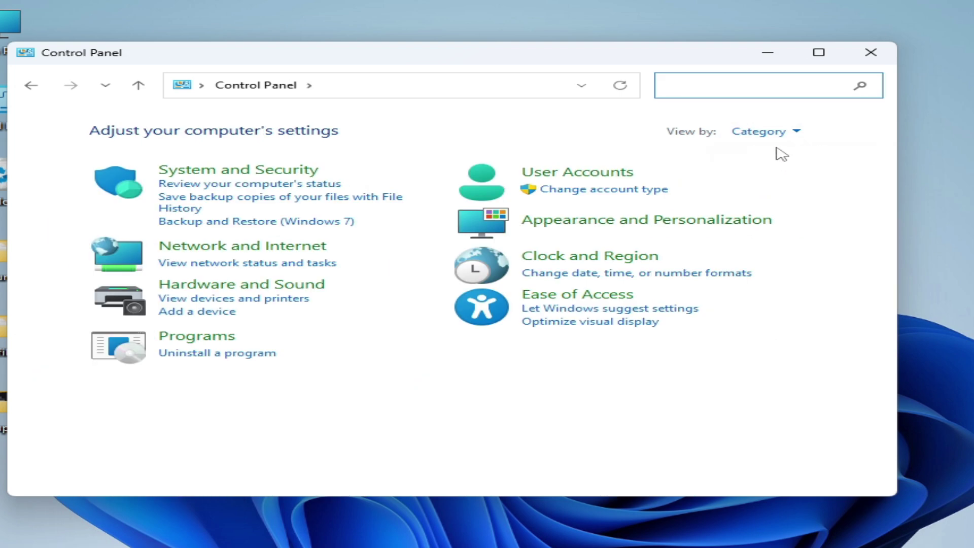
pyautogui.click(203, 355)
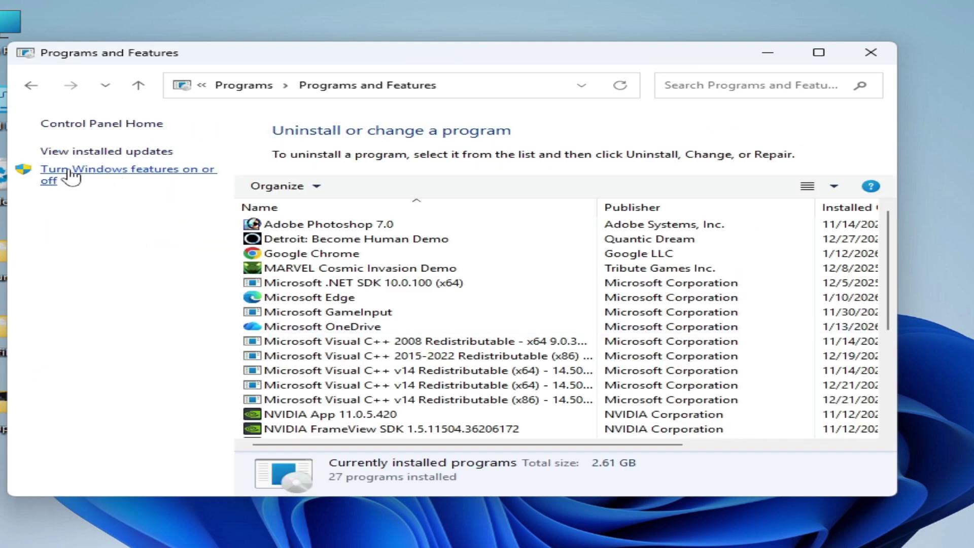
# Untick Windows Sandbox in Turn Windows features on or off and apply with OK
pyautogui.click(148, 175)
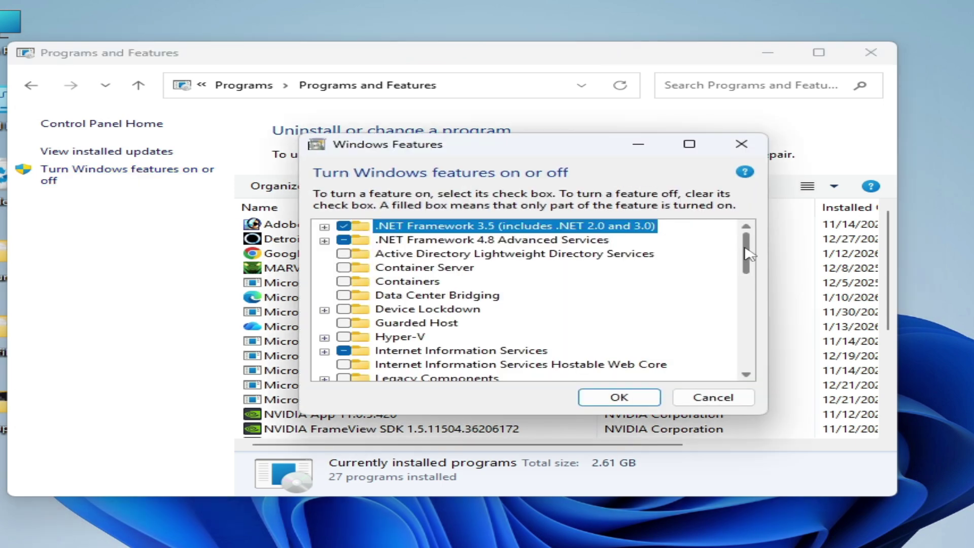
pyautogui.moveTo(748, 254)
pyautogui.mouseDown()
pyautogui.moveTo(748, 350)
pyautogui.moveTo(746, 238)
pyautogui.mouseUp()
pyautogui.click(384, 228)
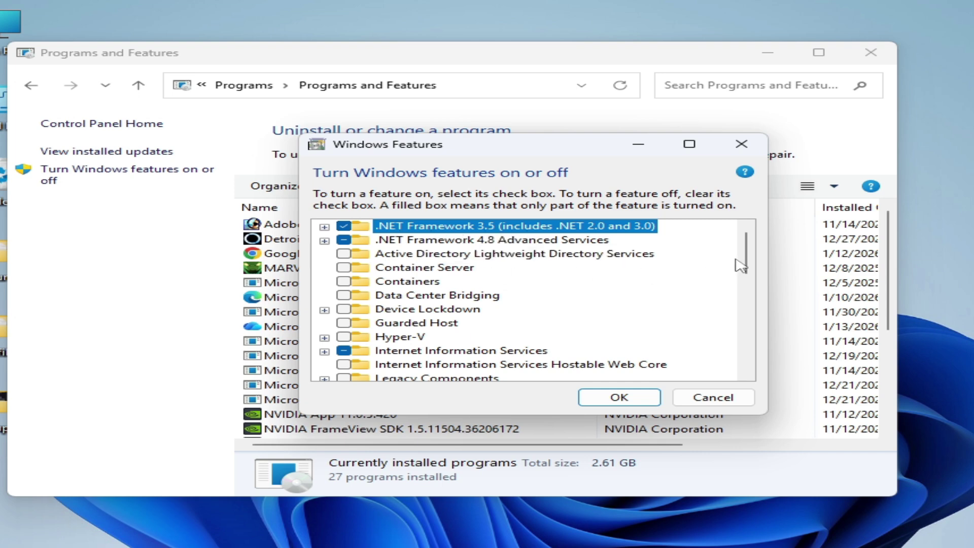
pyautogui.moveTo(748, 254); pyautogui.dragTo(752, 349)
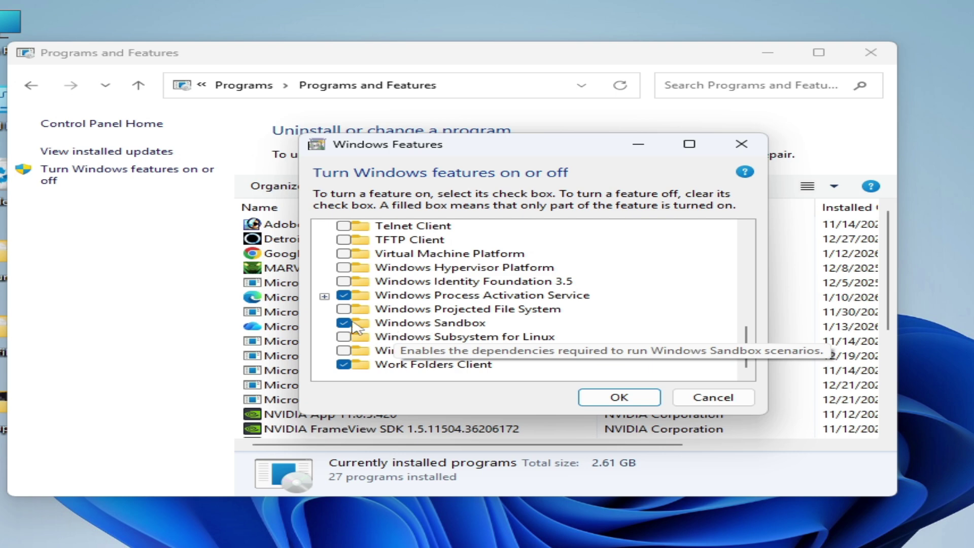
pyautogui.click(343, 324)
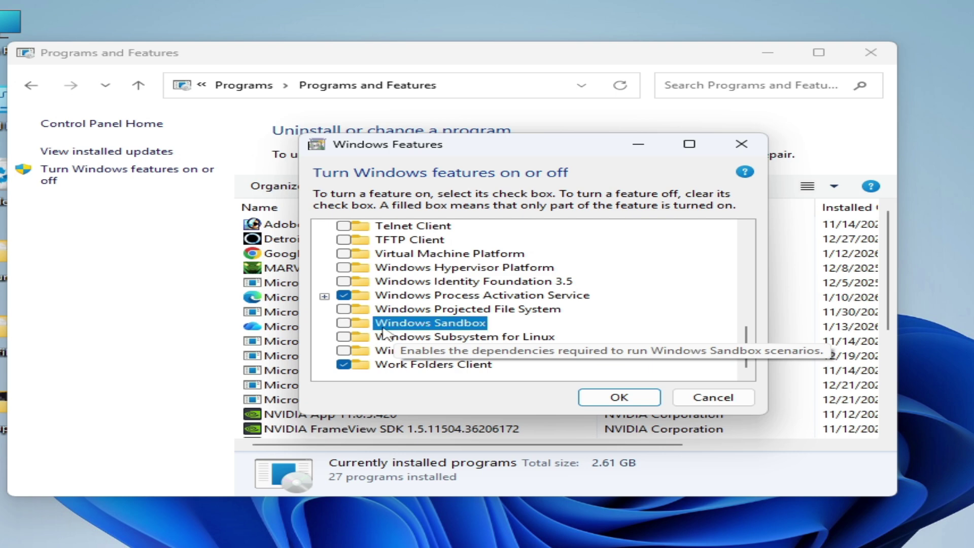
pyautogui.click(619, 399)
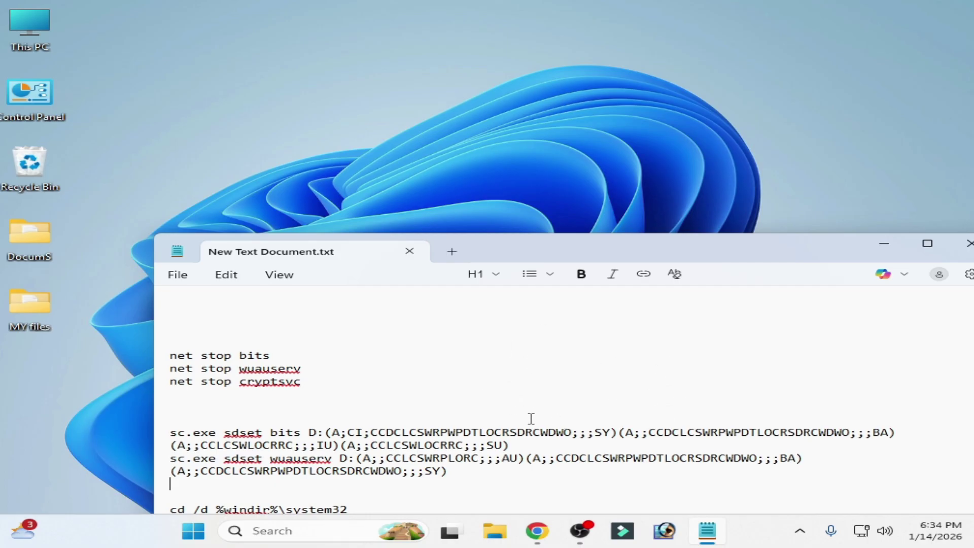
# Search for cmd and launch Command Prompt with Run as administrator
pyautogui.click(338, 526)
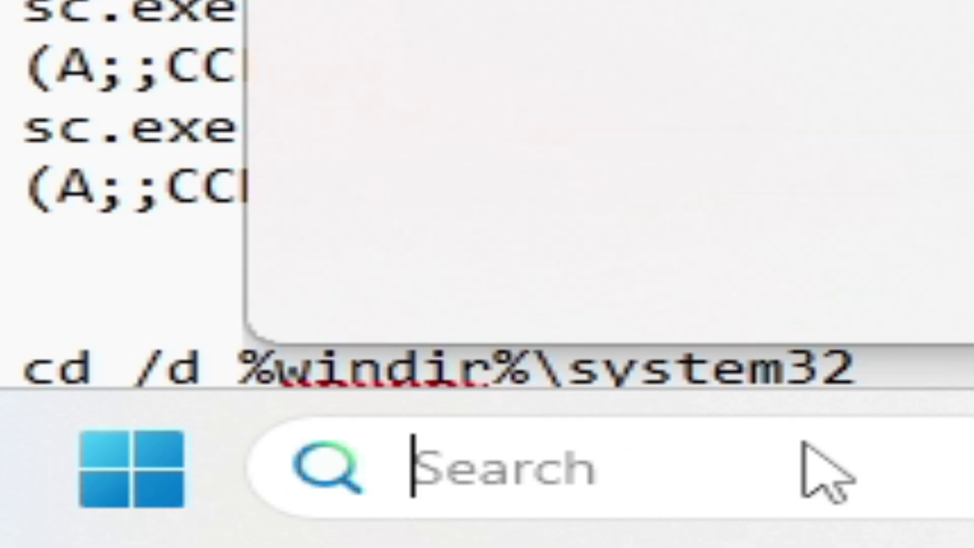
pyautogui.write('cmd')
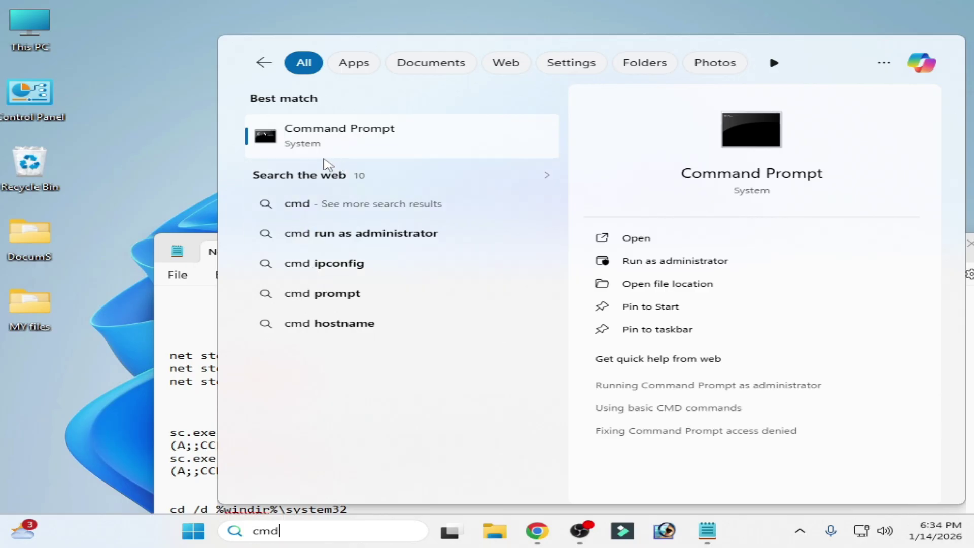
pyautogui.rightClick(332, 144)
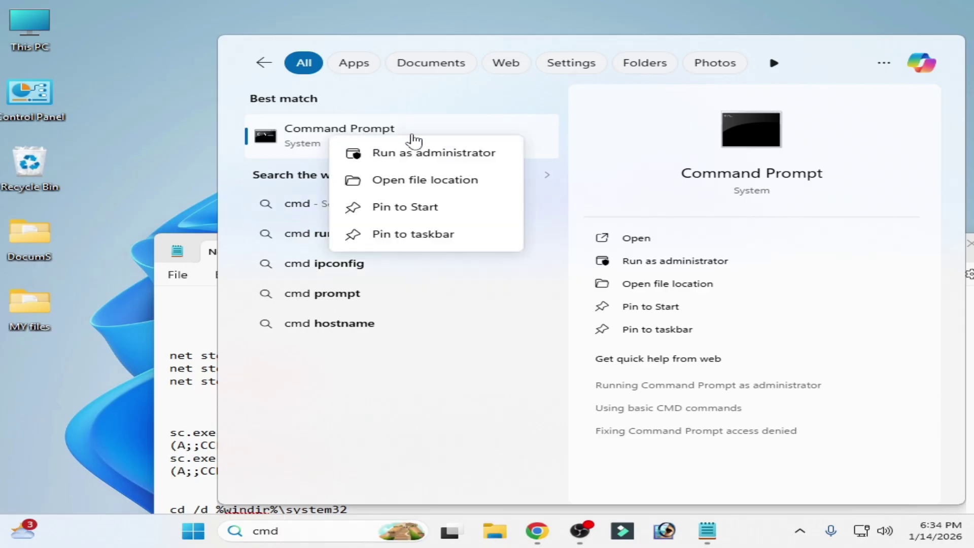
pyautogui.click(433, 152)
# Copy the three net stop commands from Notepad and paste them into the admin Command Prompt
pyautogui.click(342, 360)
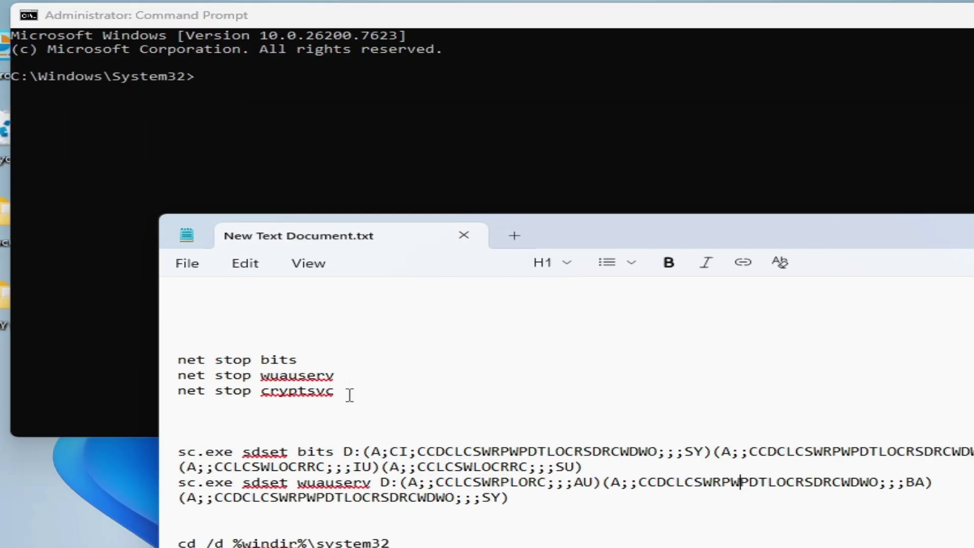
pyautogui.moveTo(350, 395); pyautogui.dragTo(172, 364)
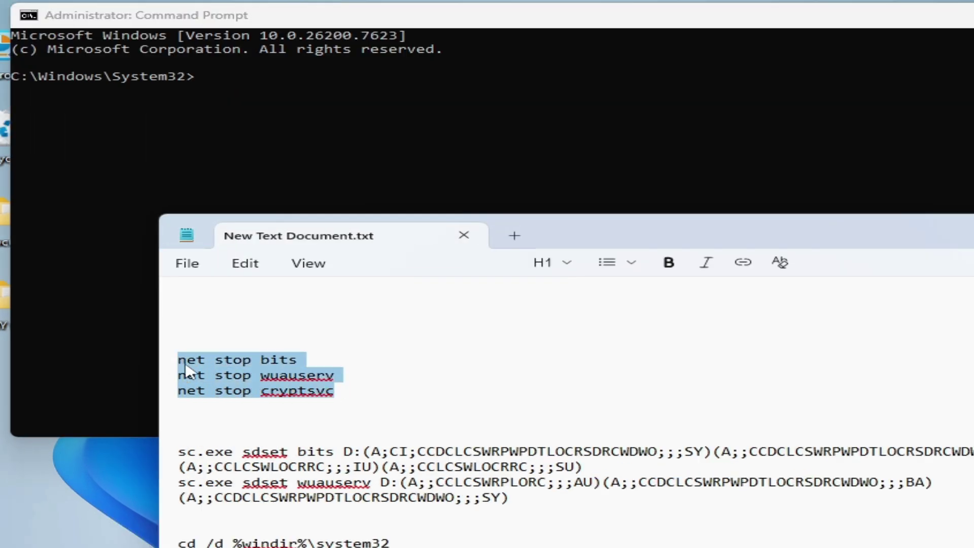
pyautogui.rightClick(186, 371)
pyautogui.click(313, 347)
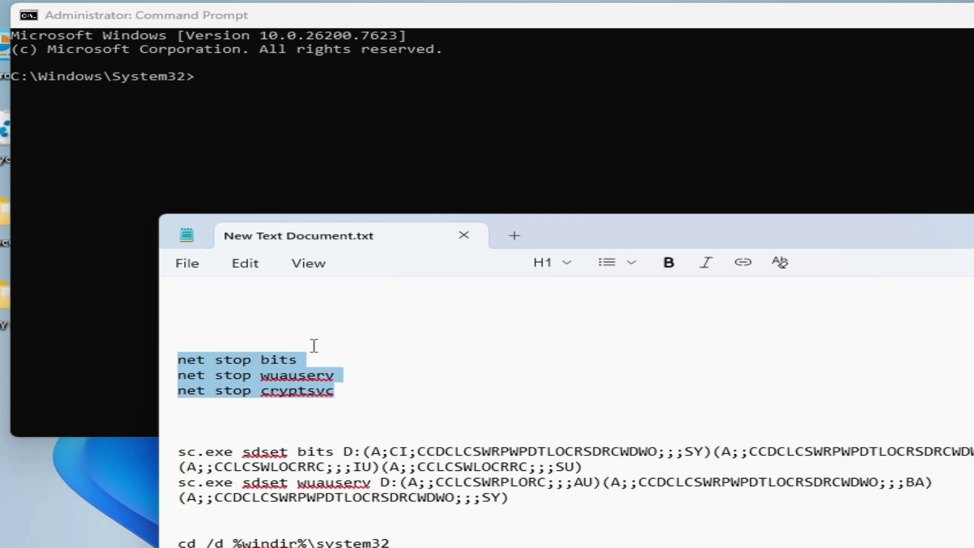
pyautogui.click(450, 19)
pyautogui.rightClick(450, 19)
pyautogui.moveTo(608, 146)
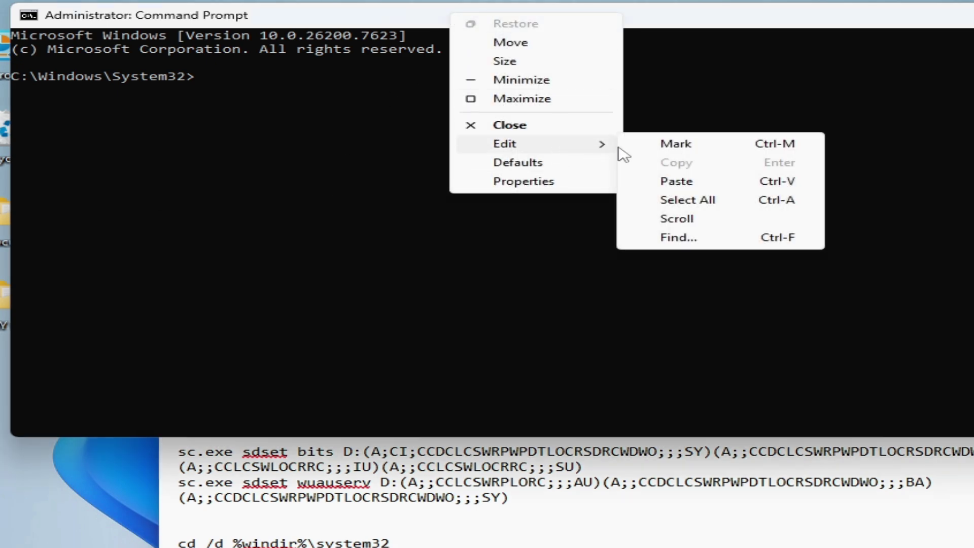
pyautogui.click(660, 182)
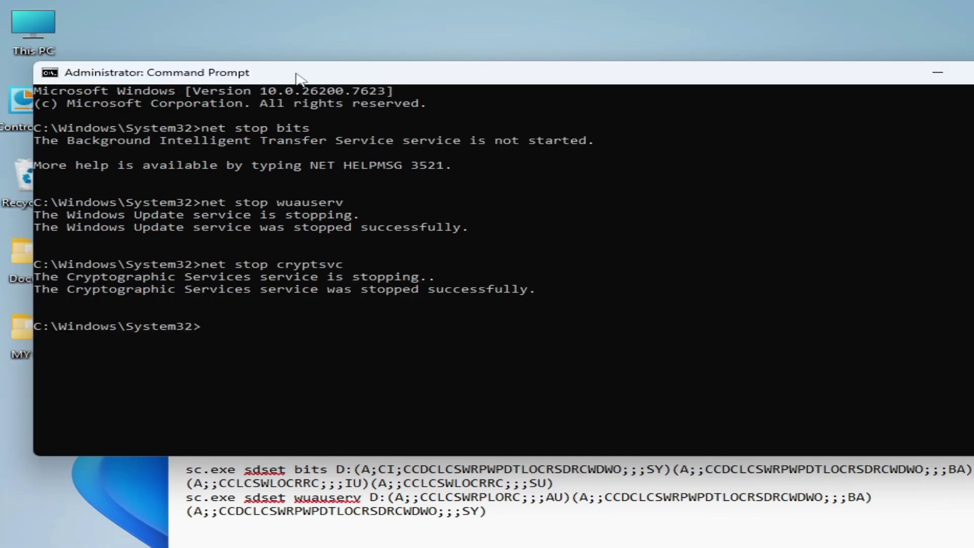
pyautogui.moveTo(299, 77); pyautogui.dragTo(376, 76)
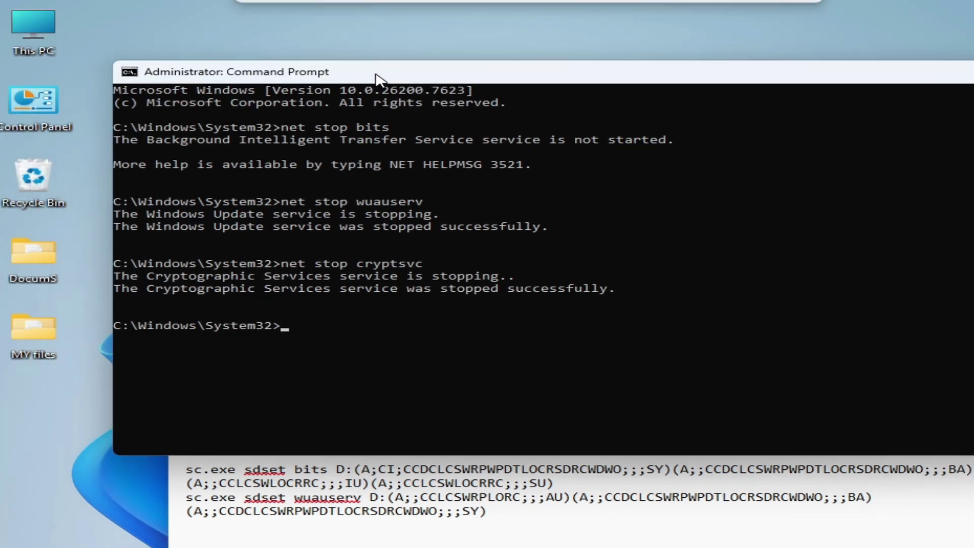
# Open Local Disk (C:) from This PC and turn on showing hidden items
pyautogui.doubleClick(44, 48)
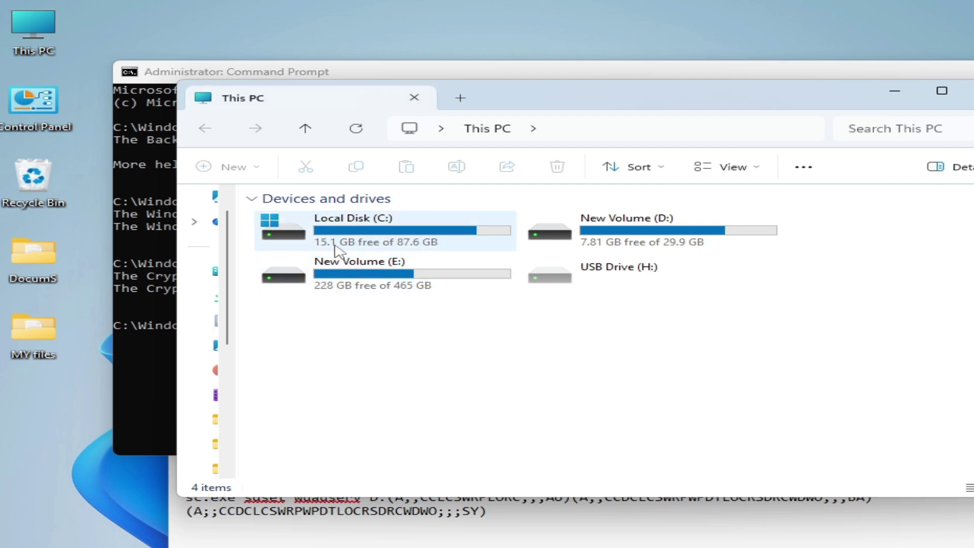
pyautogui.doubleClick(349, 243)
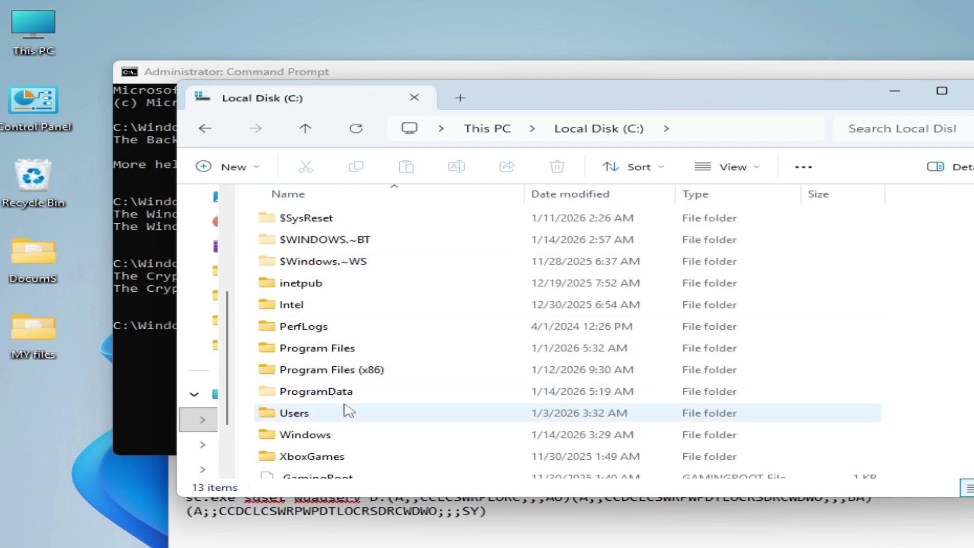
pyautogui.click(754, 168)
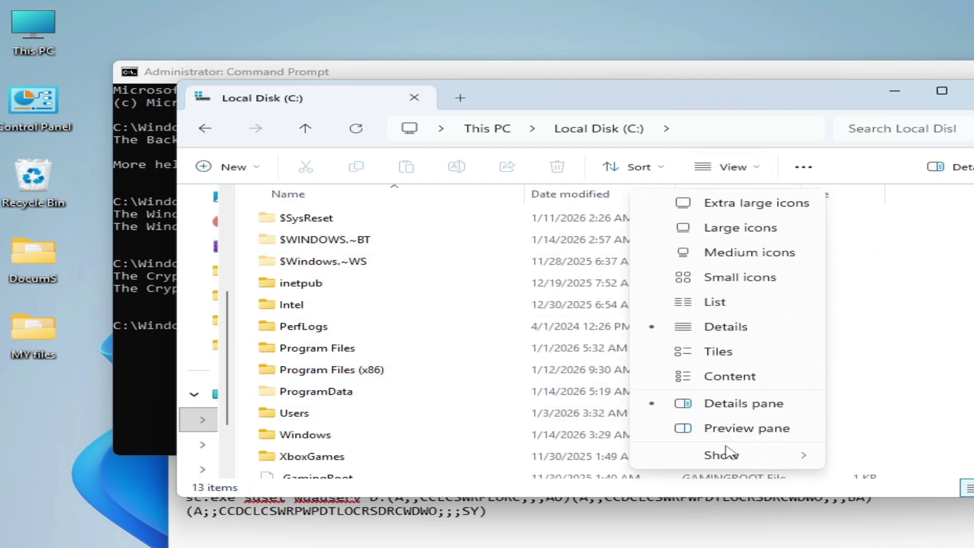
pyautogui.moveTo(770, 459)
pyautogui.click(837, 455)
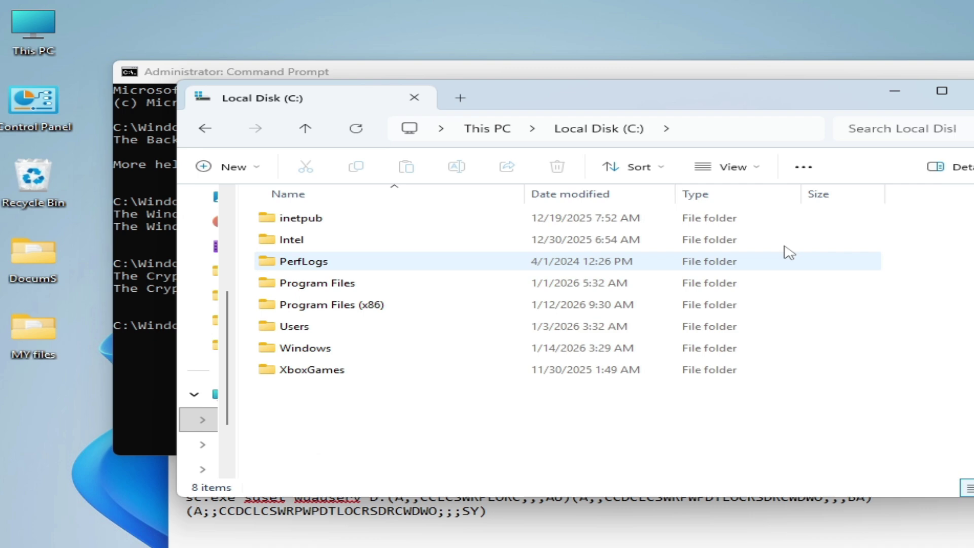
pyautogui.click(759, 174)
pyautogui.moveTo(798, 453)
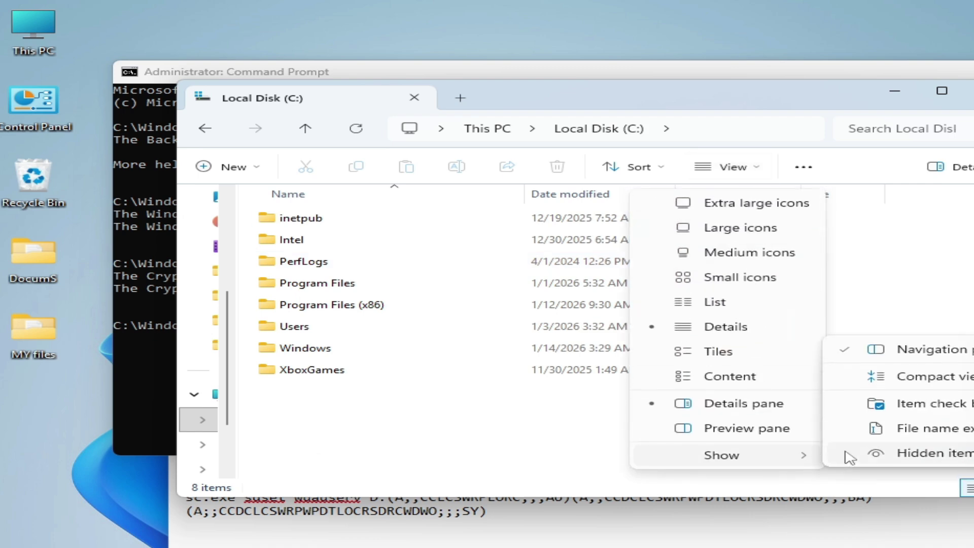
pyautogui.click(907, 458)
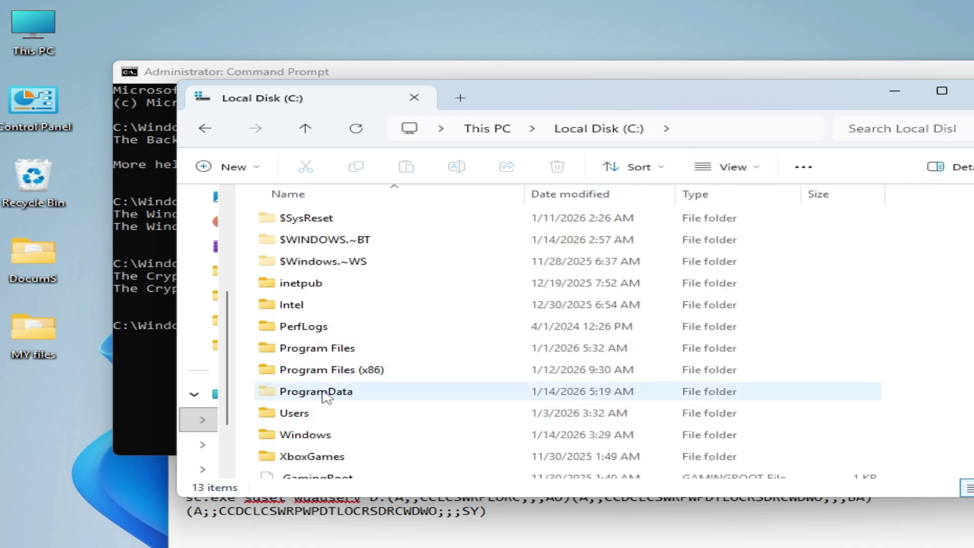
# Navigate to ProgramData\Microsoft\Network\Downloader and select the qmgr file
pyautogui.click(325, 393)
pyautogui.doubleClick(325, 394)
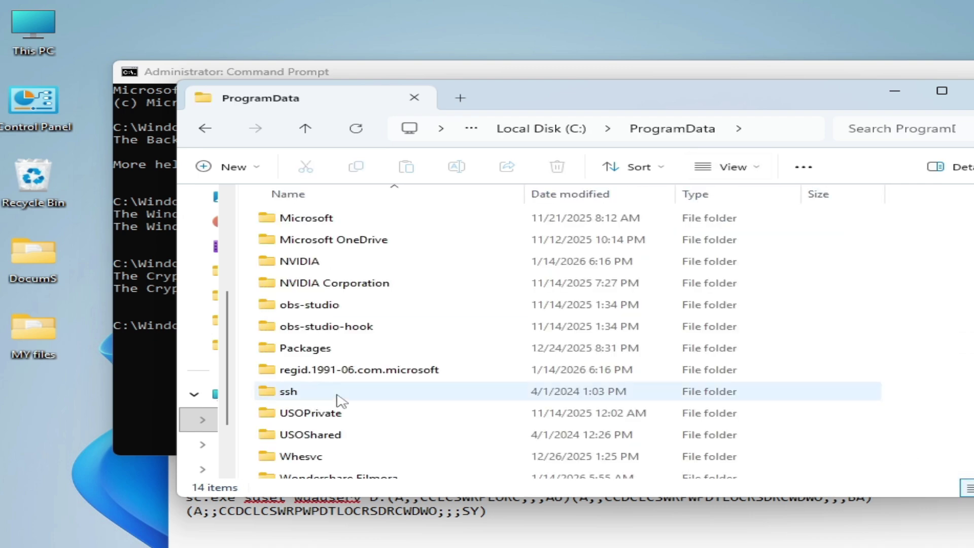
pyautogui.doubleClick(320, 224)
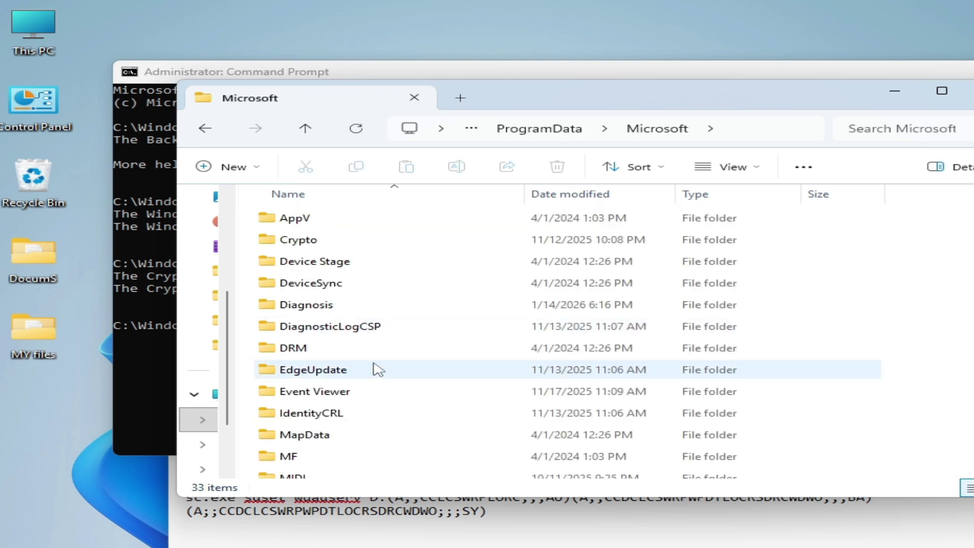
pyautogui.scroll(-3, 378, 369)
pyautogui.scroll(-2, 377, 369)
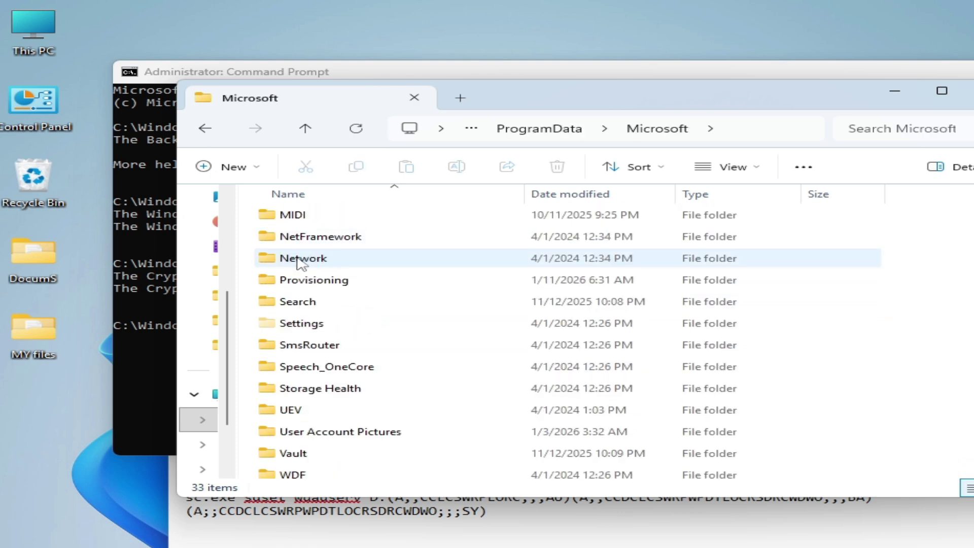
pyautogui.doubleClick(309, 258)
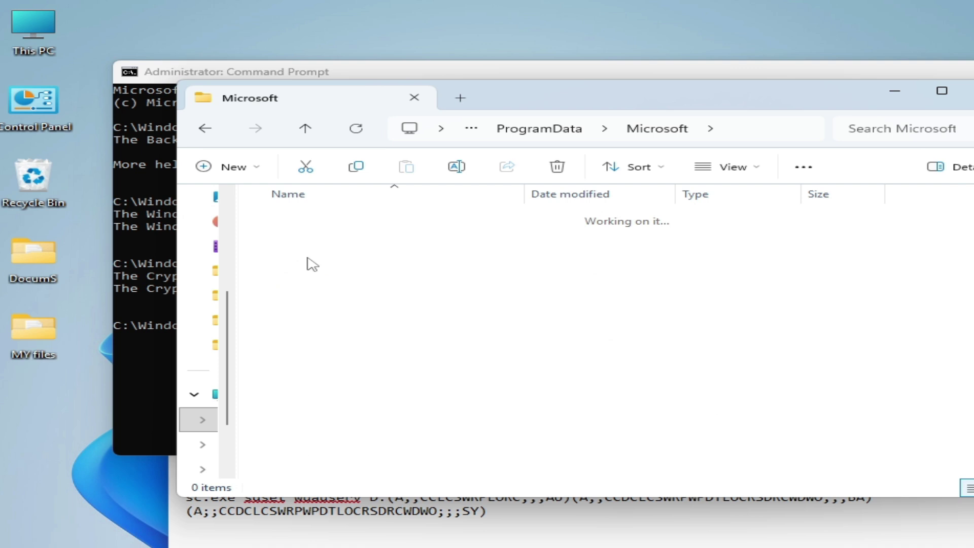
pyautogui.doubleClick(338, 248)
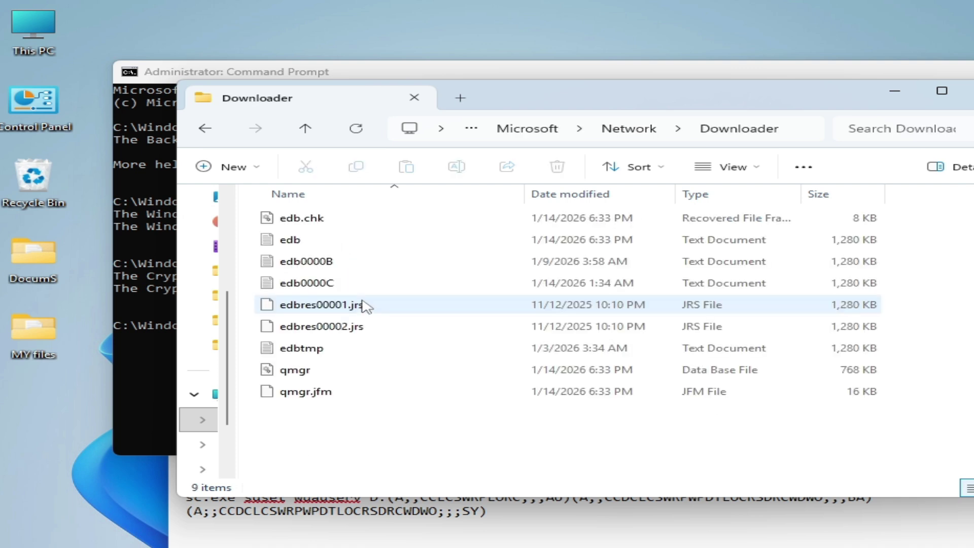
pyautogui.click(300, 373)
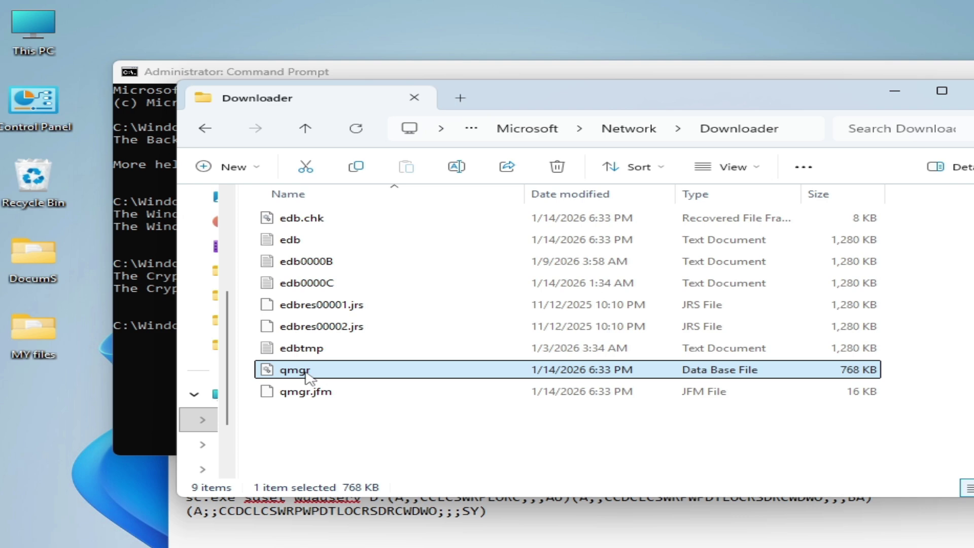
# Check the qmgr file's properties, then delete qmgr, keeping qmgr.jfm and the edb files
pyautogui.rightClick(309, 375)
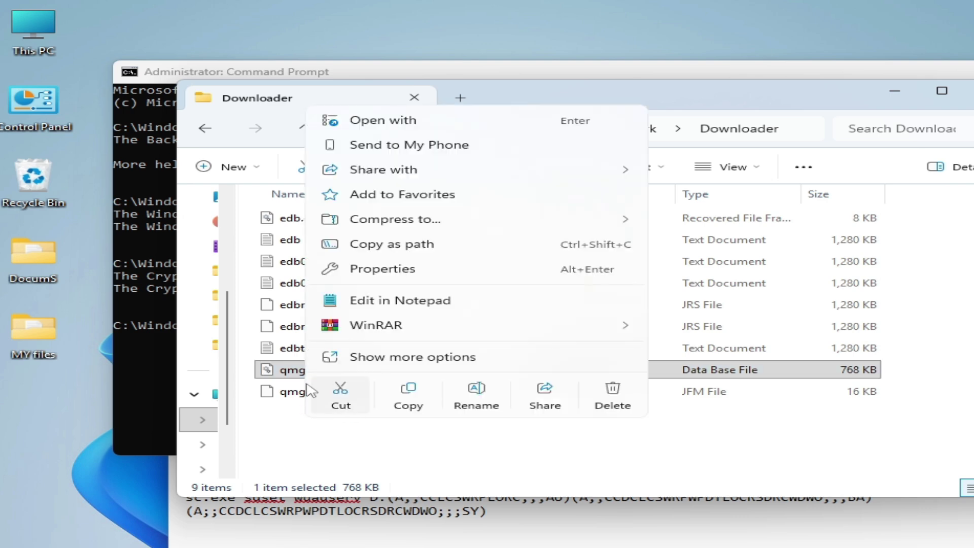
pyautogui.click(382, 269)
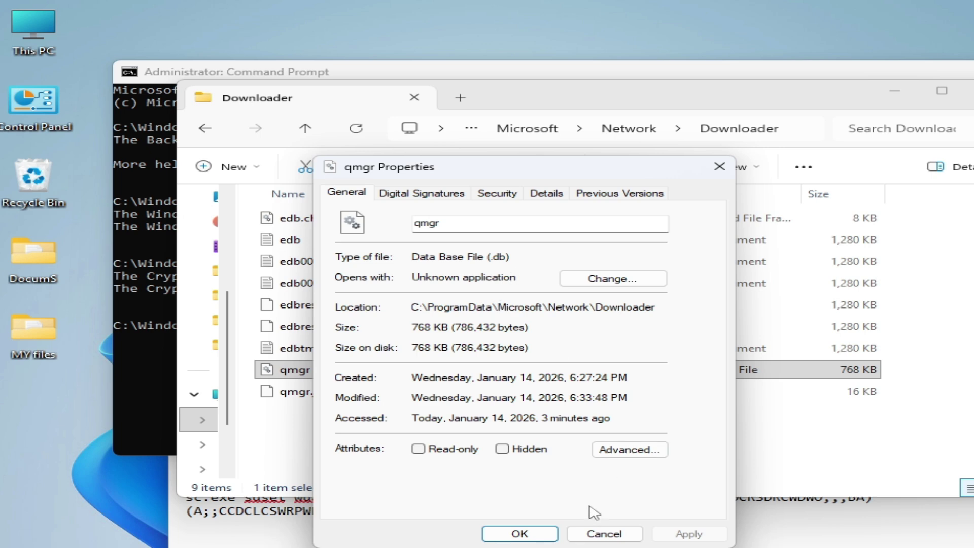
pyautogui.click(519, 533)
pyautogui.click(671, 394)
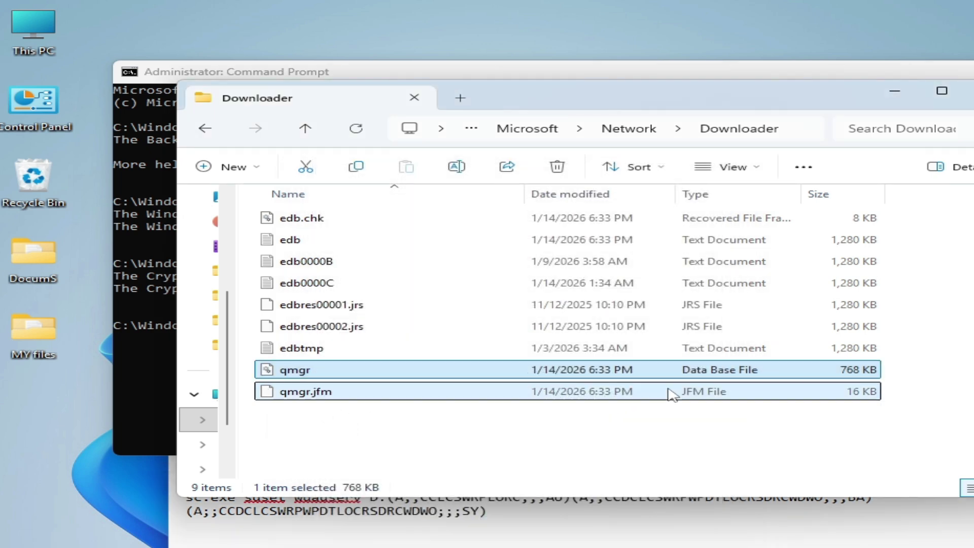
pyautogui.click(307, 374)
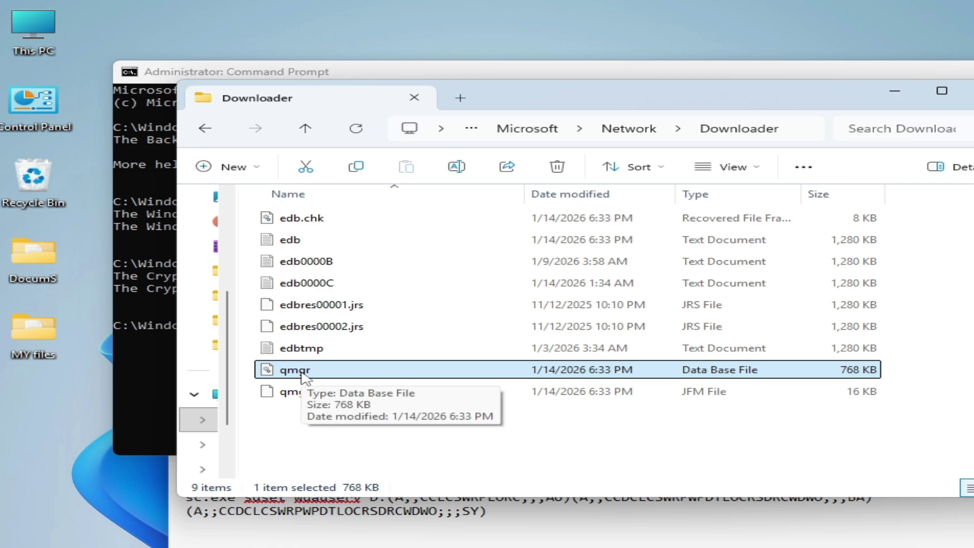
pyautogui.rightClick(303, 376)
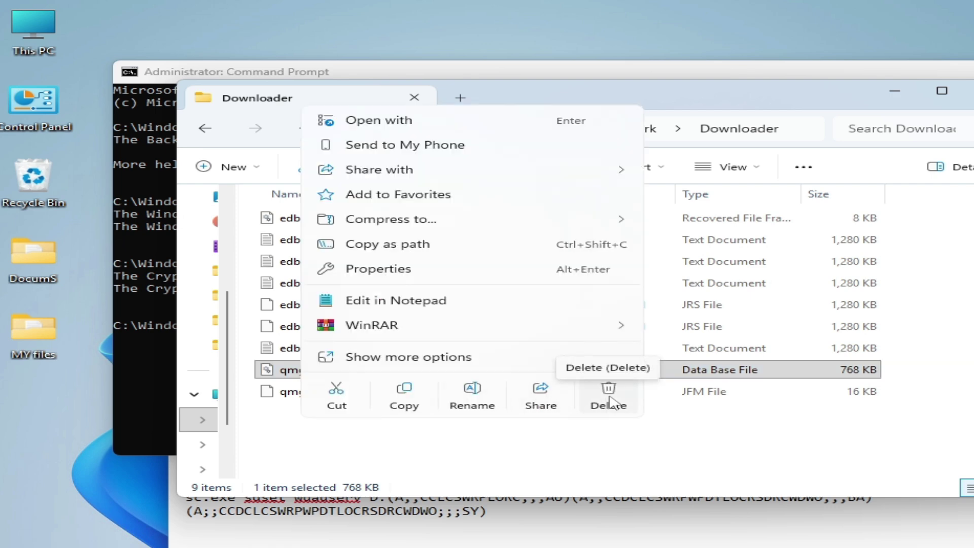
pyautogui.click(395, 270)
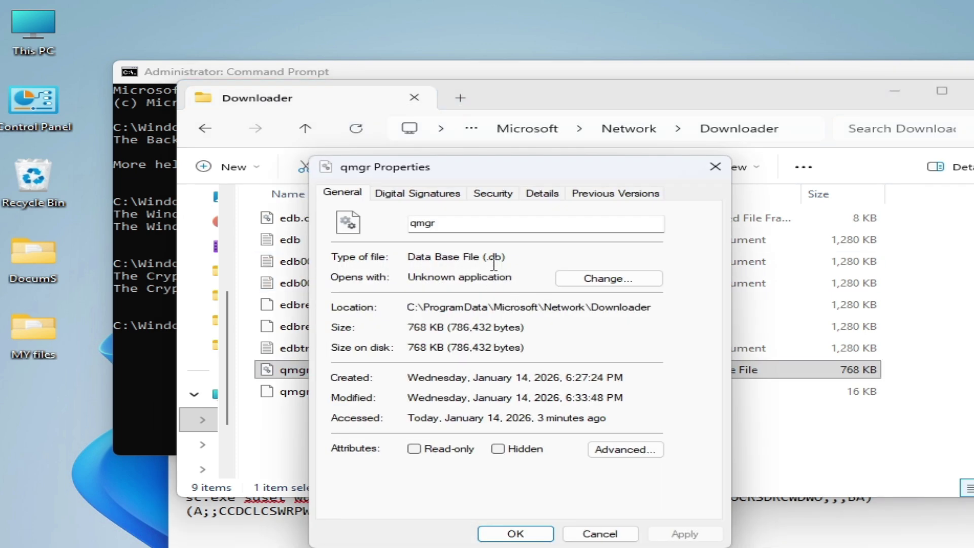
pyautogui.click(538, 533)
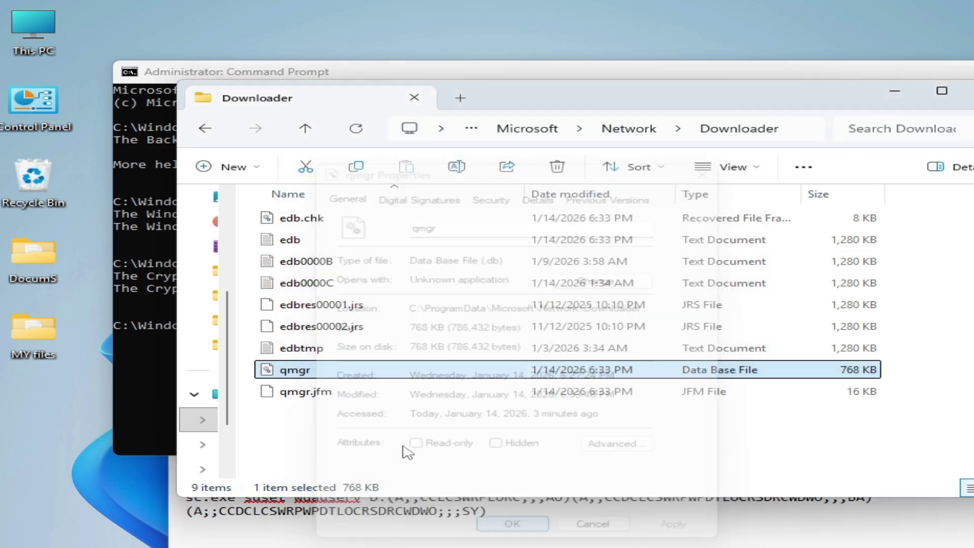
pyautogui.rightClick(300, 375)
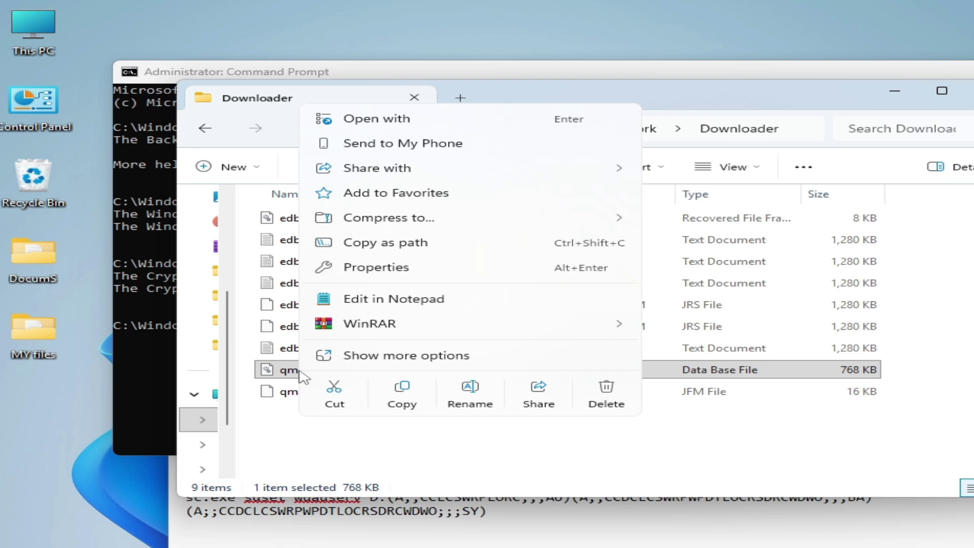
pyautogui.click(608, 395)
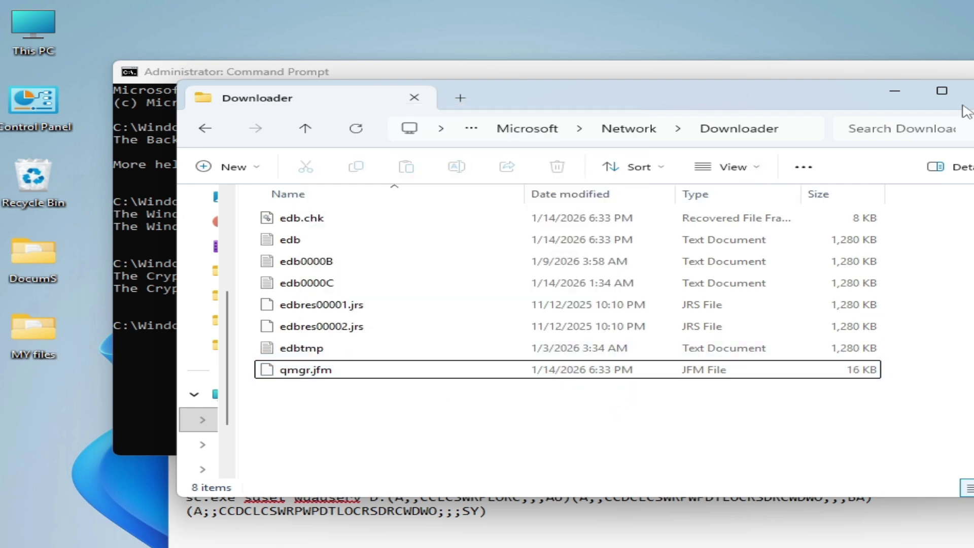
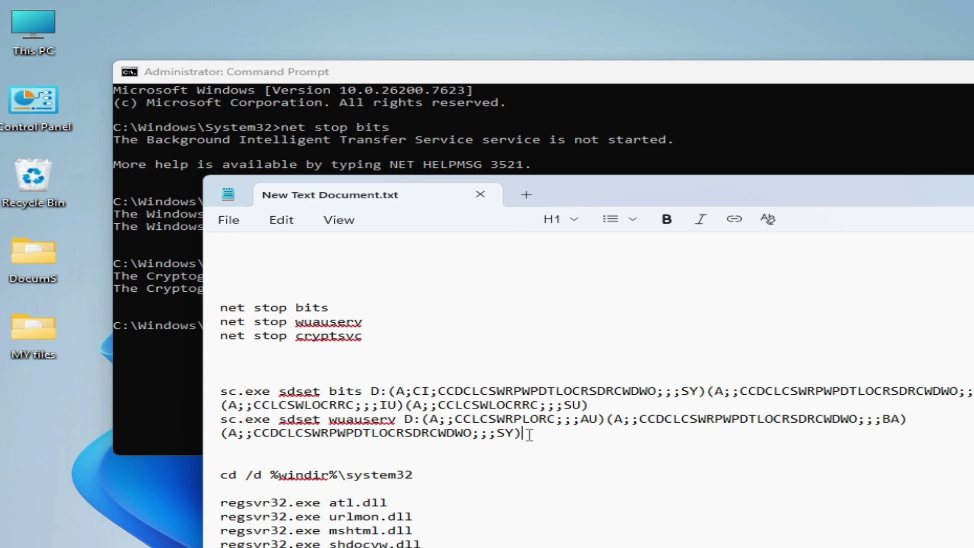
# Copy the bits and wuauserv sc.exe sdset commands from Notepad and run them in Command Prompt
pyautogui.moveTo(529, 434); pyautogui.dragTo(224, 392)
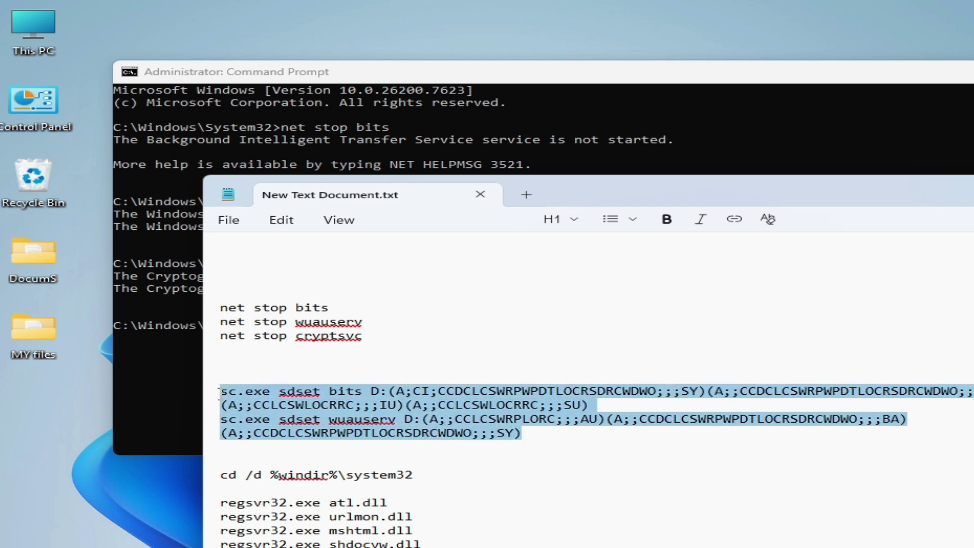
pyautogui.rightClick(250, 400)
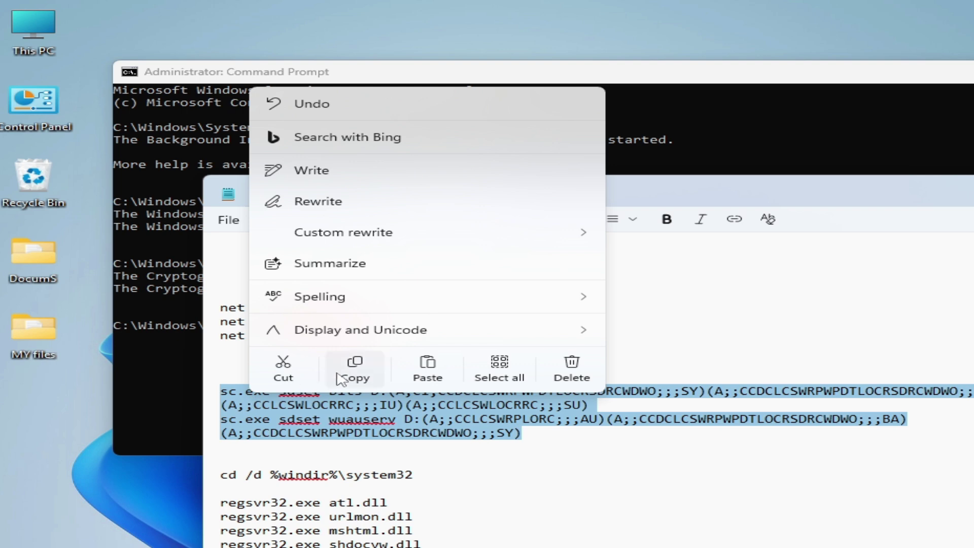
pyautogui.click(354, 373)
pyautogui.click(534, 77)
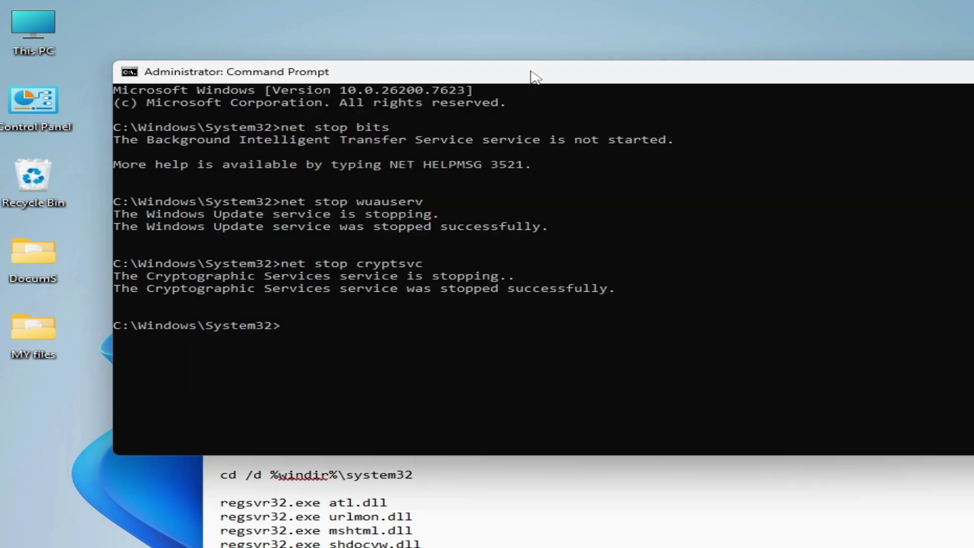
pyautogui.rightClick(507, 77)
pyautogui.moveTo(579, 201)
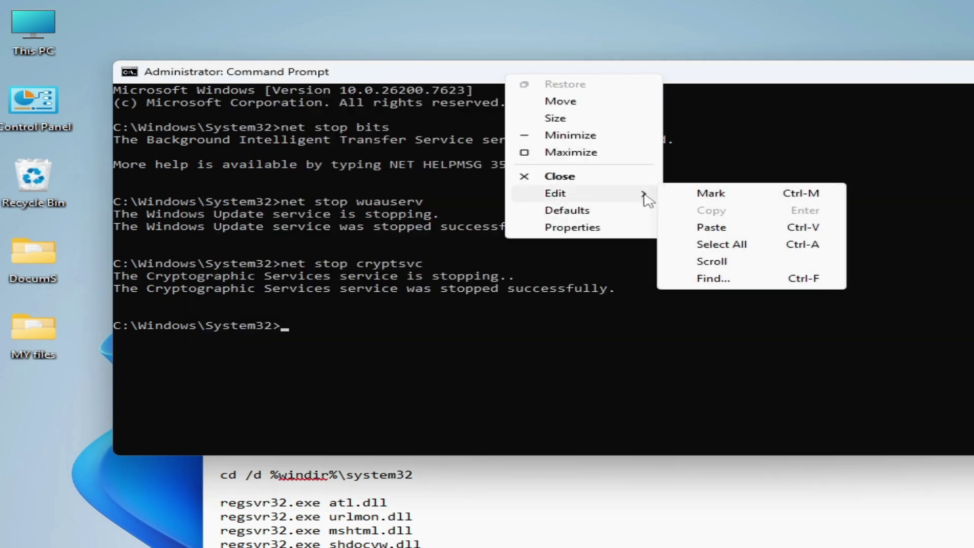
pyautogui.click(695, 227)
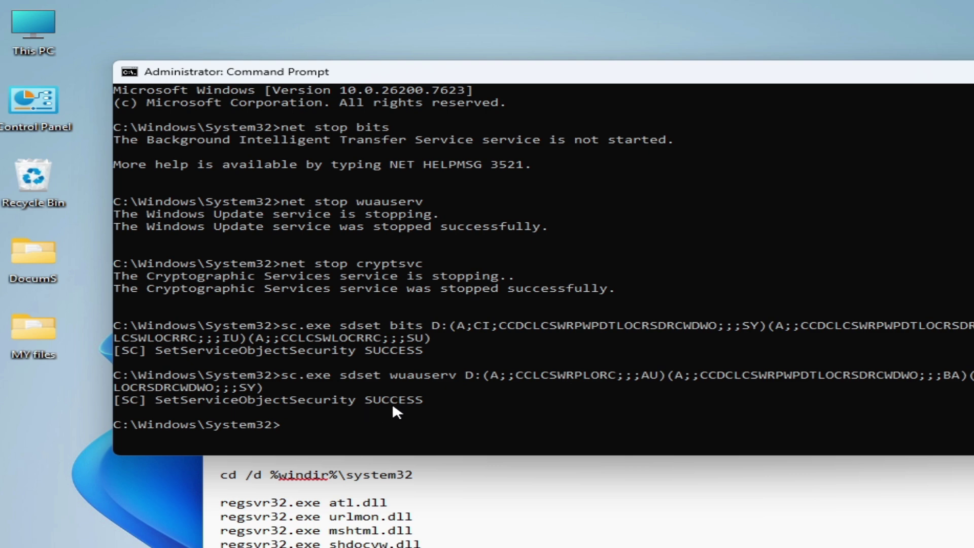
# Copy the cd /d %windir%\system32 line from the notes and run it in Command Prompt
pyautogui.click(642, 472)
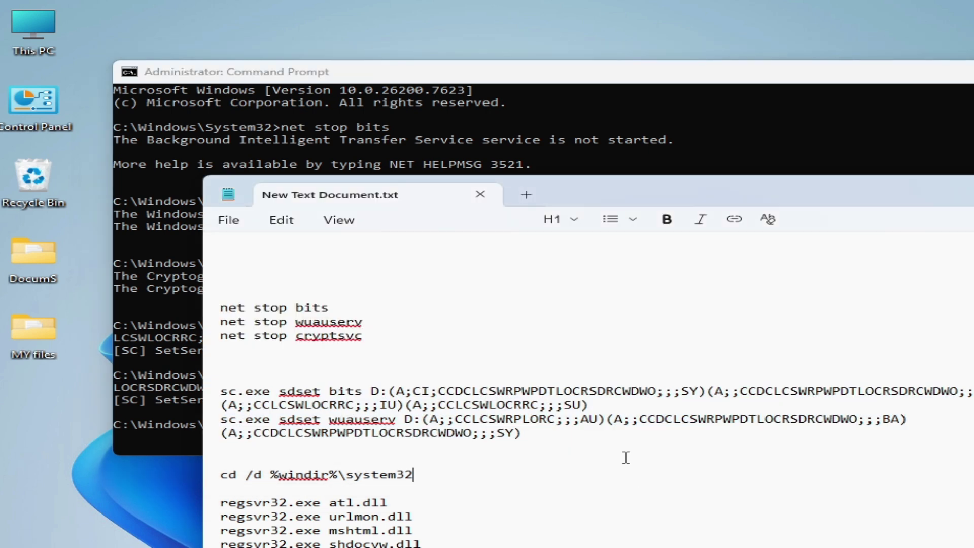
pyautogui.moveTo(582, 196); pyautogui.dragTo(671, 153)
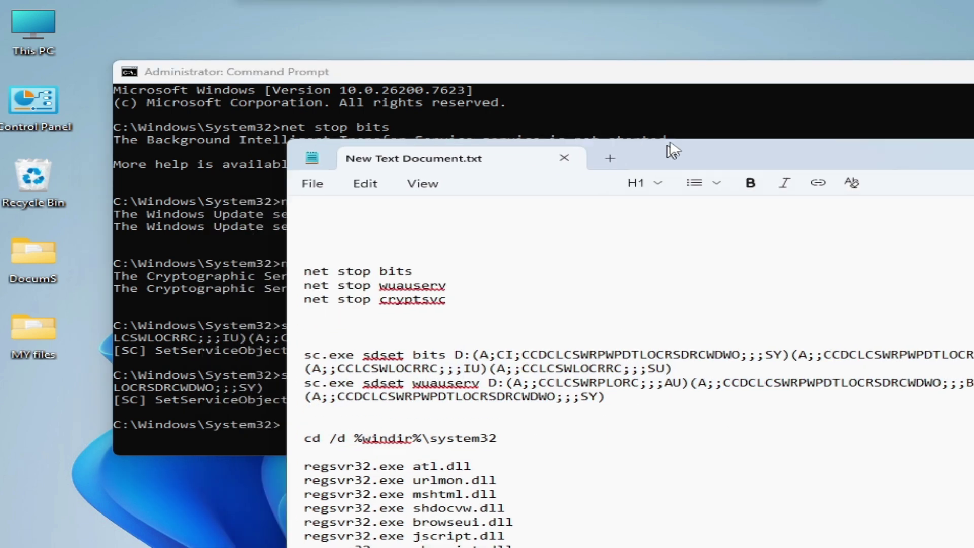
pyautogui.moveTo(502, 434); pyautogui.dragTo(315, 435)
pyautogui.rightClick(355, 433)
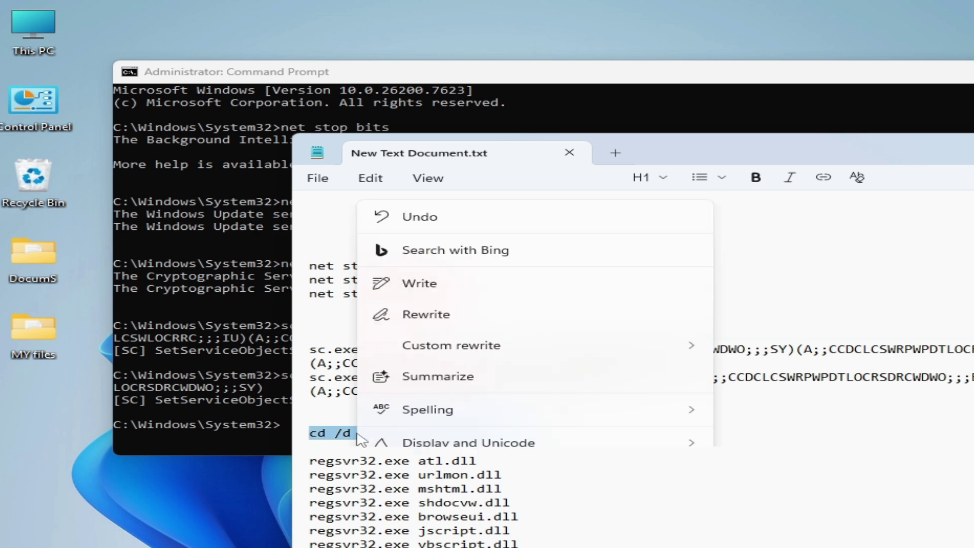
pyautogui.click(461, 408)
pyautogui.click(537, 80)
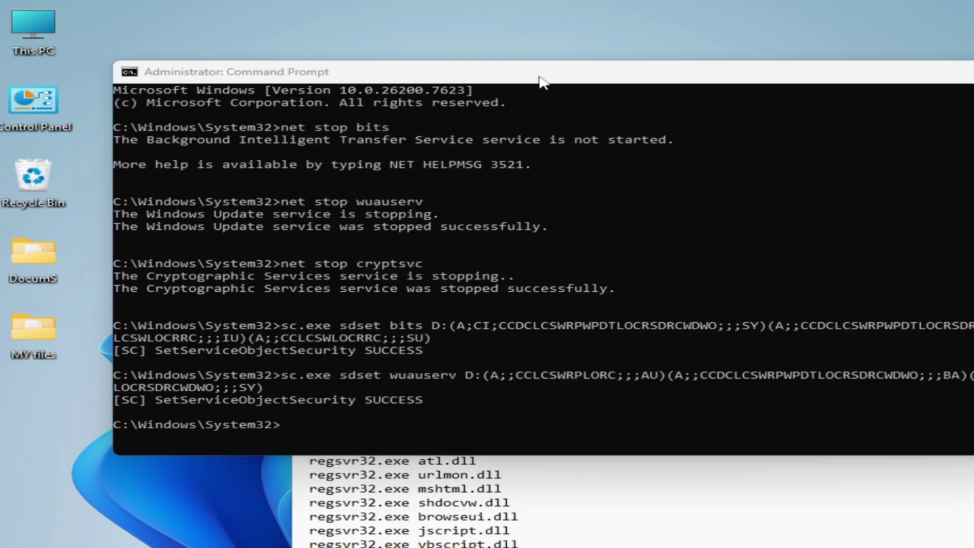
pyautogui.rightClick(551, 79)
pyautogui.moveTo(658, 196)
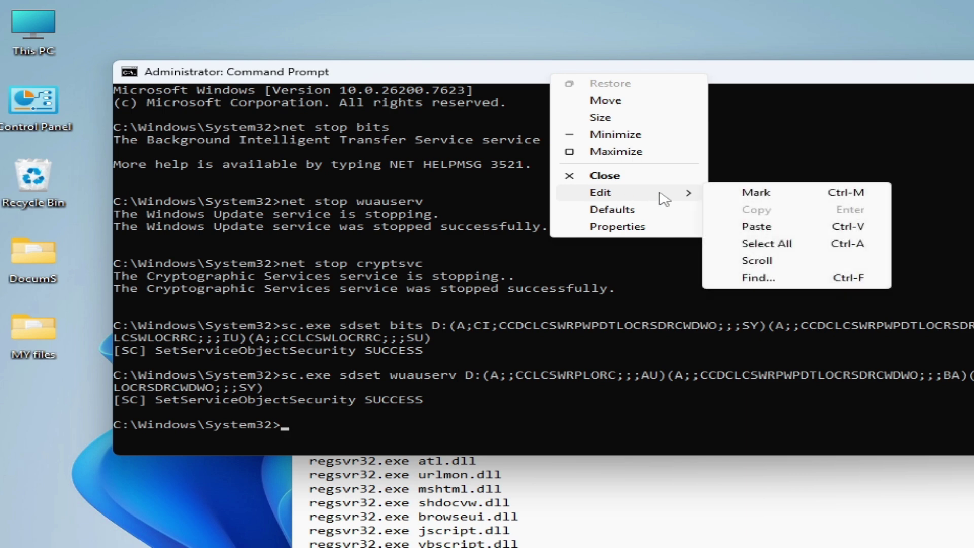
pyautogui.click(745, 226)
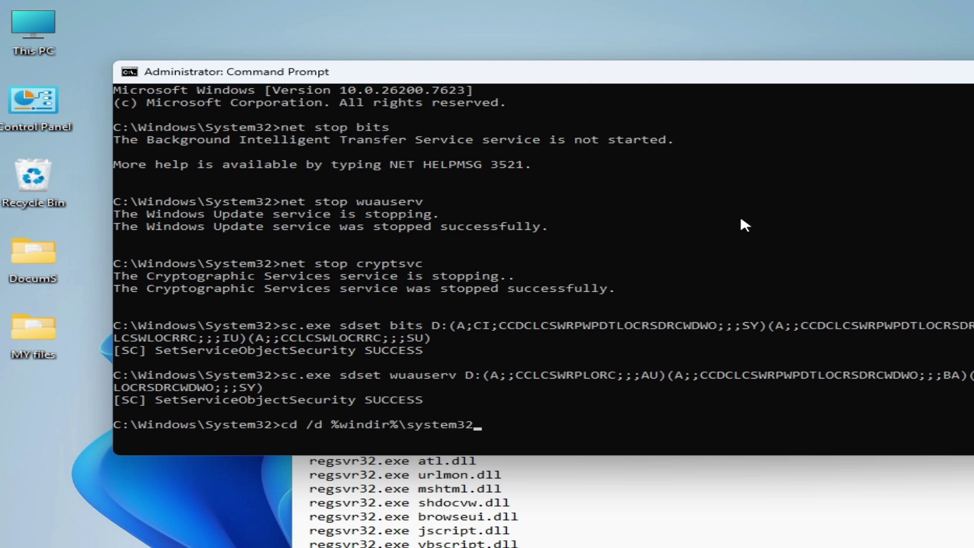
pyautogui.press('Return')
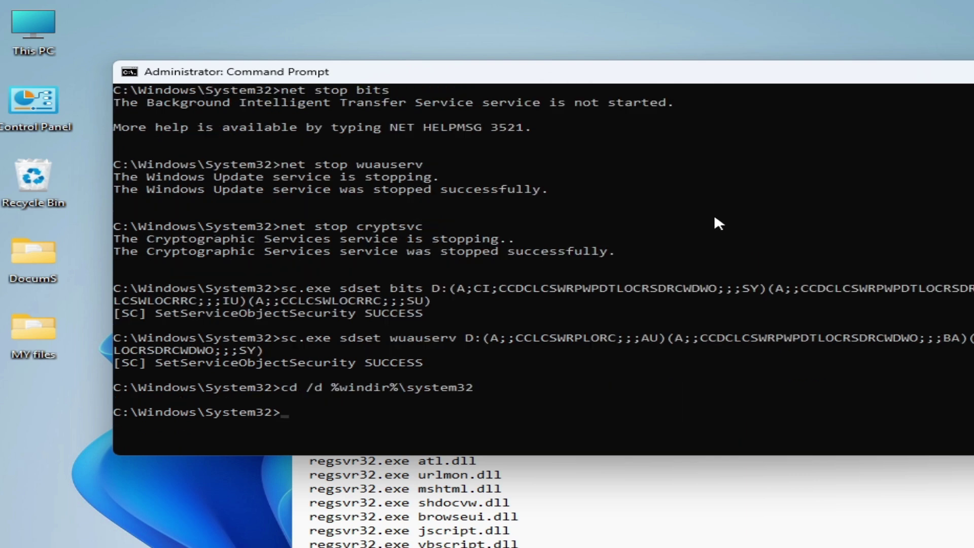
pyautogui.scroll(-1, 552, 360)
# Bring the notes back, scroll to the regsvr32 commands and start selecting them
pyautogui.click(555, 488)
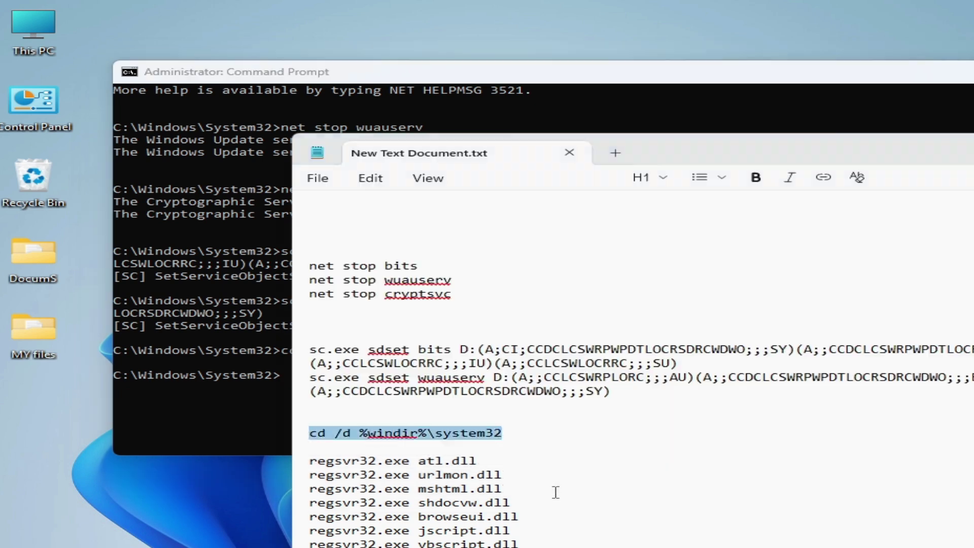
pyautogui.moveTo(671, 160); pyautogui.dragTo(634, 85)
pyautogui.scroll(-2, 441, 428)
pyautogui.scroll(-5, 496, 371)
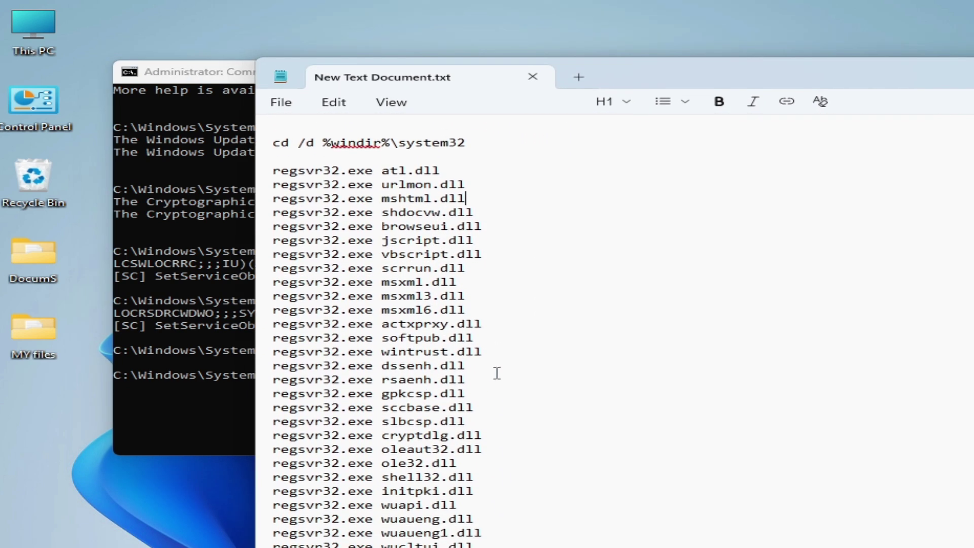
pyautogui.scroll(2, 497, 373)
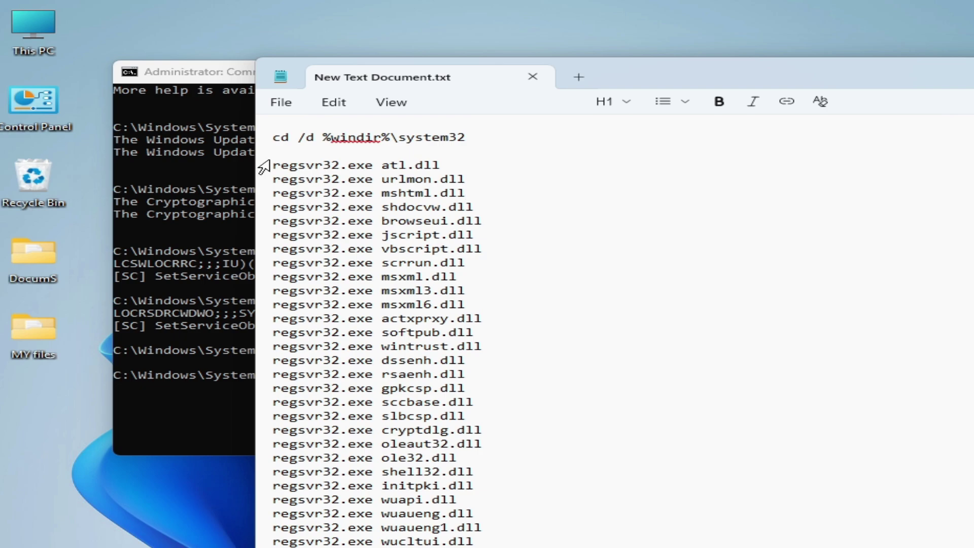
pyautogui.moveTo(276, 161); pyautogui.dragTo(381, 221)
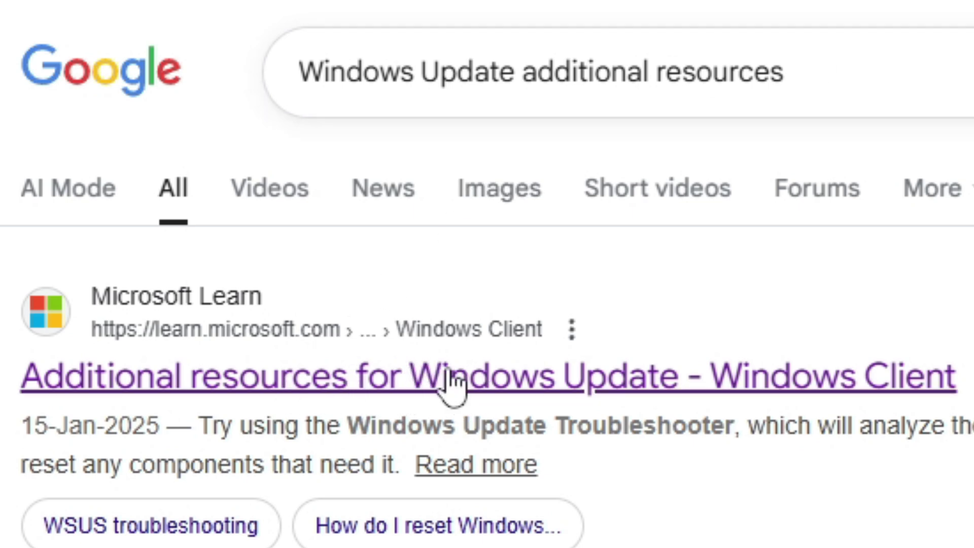
# Select the full regsvr32 command block in the notes, down through wuwebv.dll
pyautogui.moveTo(272, 165); pyautogui.dragTo(472, 489)
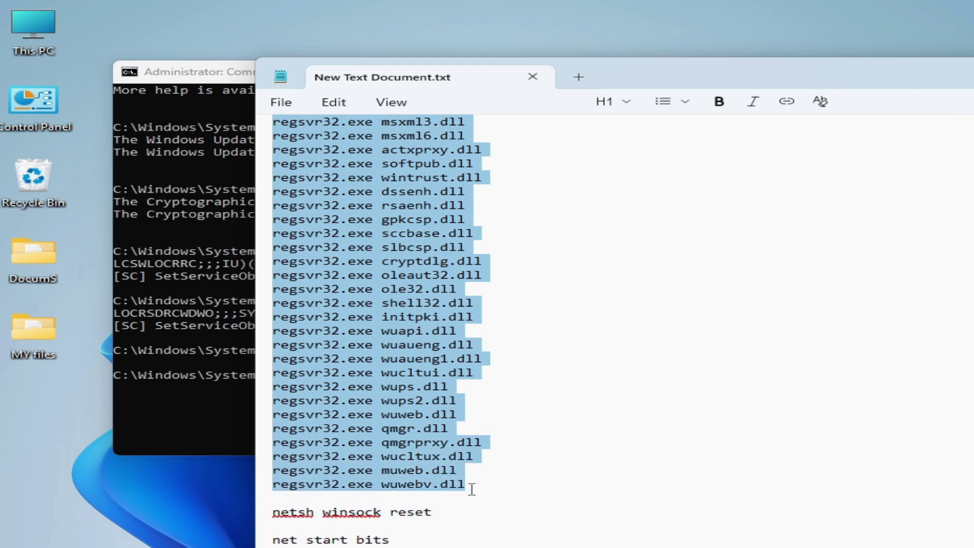
# Copy the regsvr32 block and paste it into Command Prompt to re-register the update DLLs
pyautogui.rightClick(414, 449)
pyautogui.click(517, 415)
pyautogui.moveTo(662, 71); pyautogui.dragTo(645, 252)
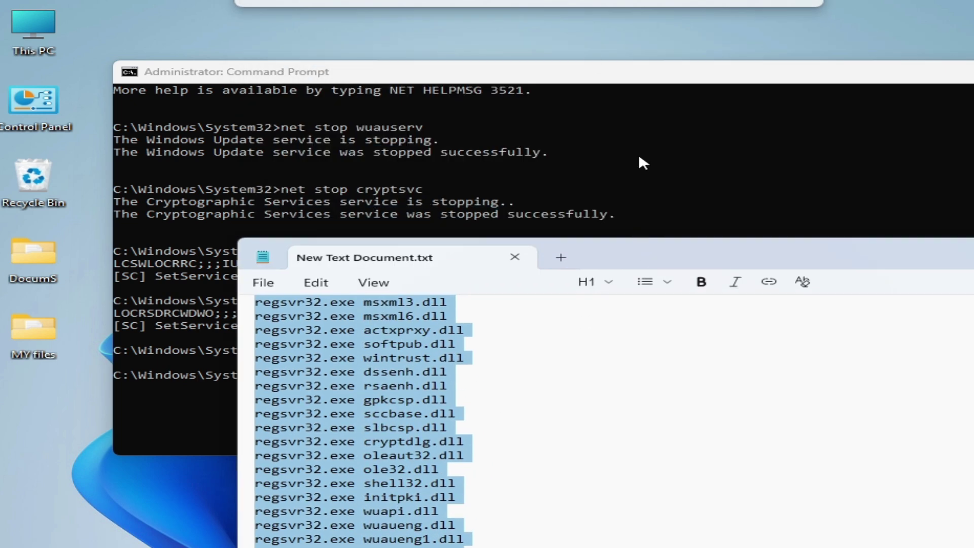
pyautogui.click(586, 81)
pyautogui.rightClick(554, 80)
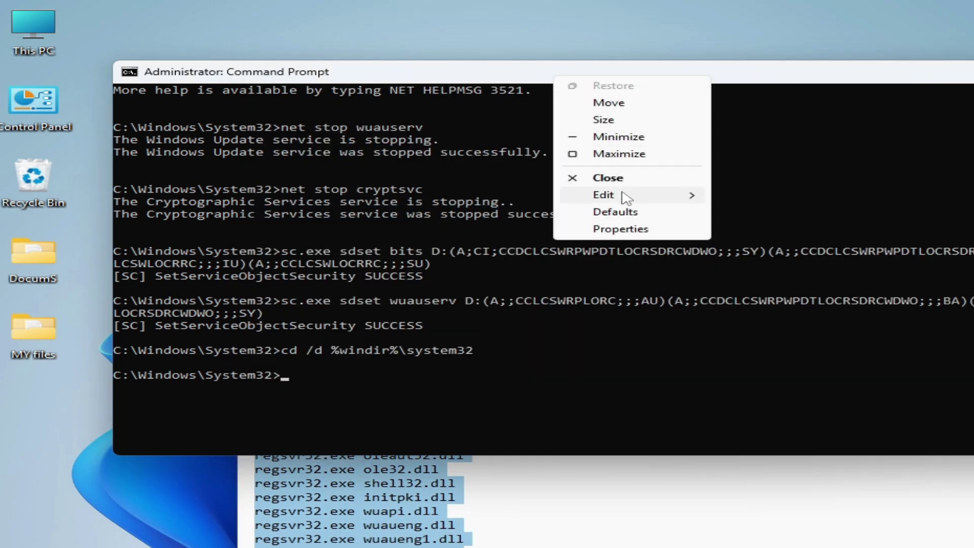
pyautogui.moveTo(629, 197)
pyautogui.click(751, 228)
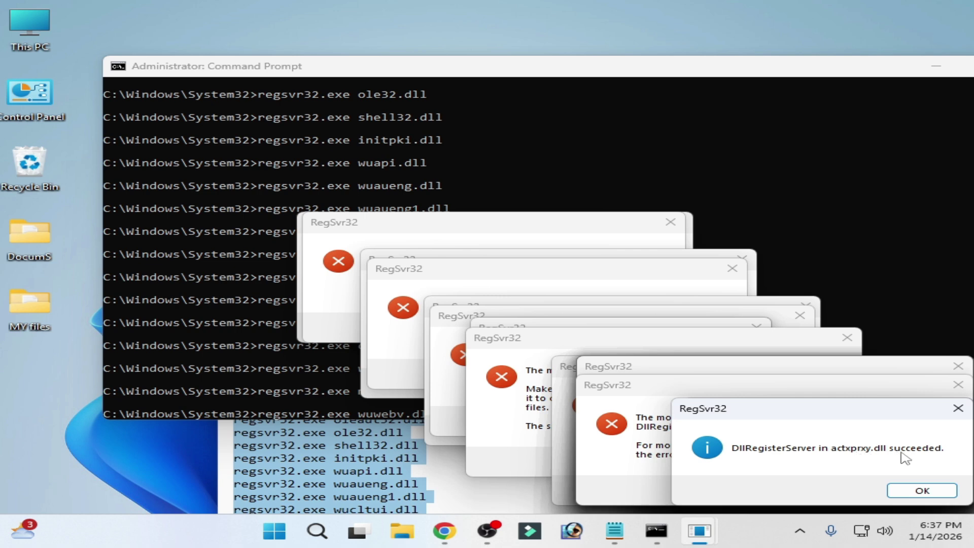
# Dismiss every RegSvr32 success and failed-to-load message from the batch, through mshtml.dll
pyautogui.click(921, 490)
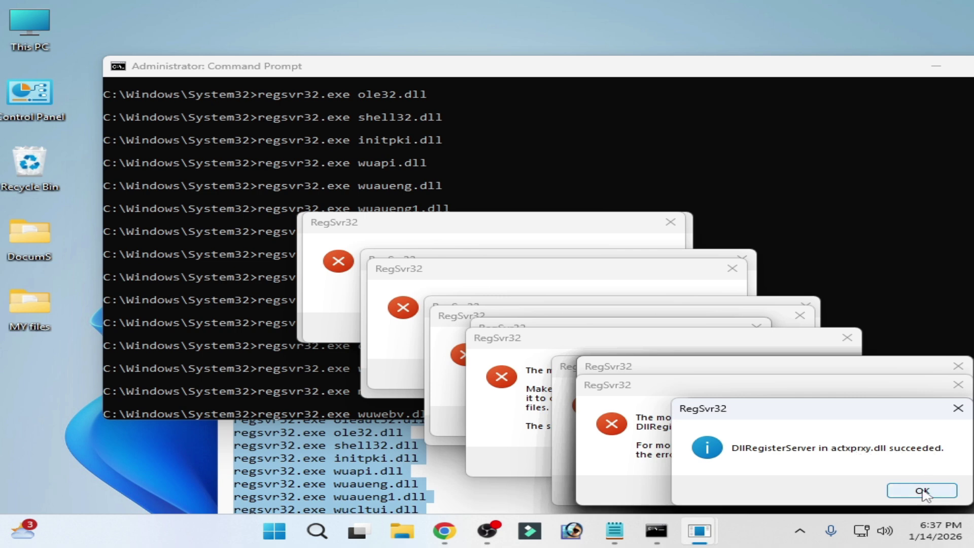
pyautogui.click(892, 490)
pyautogui.click(897, 488)
pyautogui.click(902, 488)
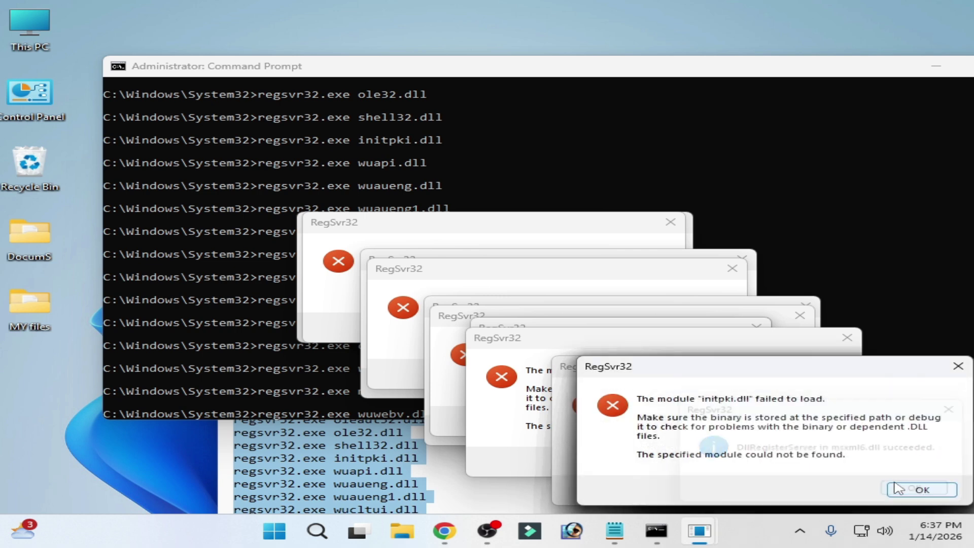
pyautogui.click(901, 490)
pyautogui.click(895, 489)
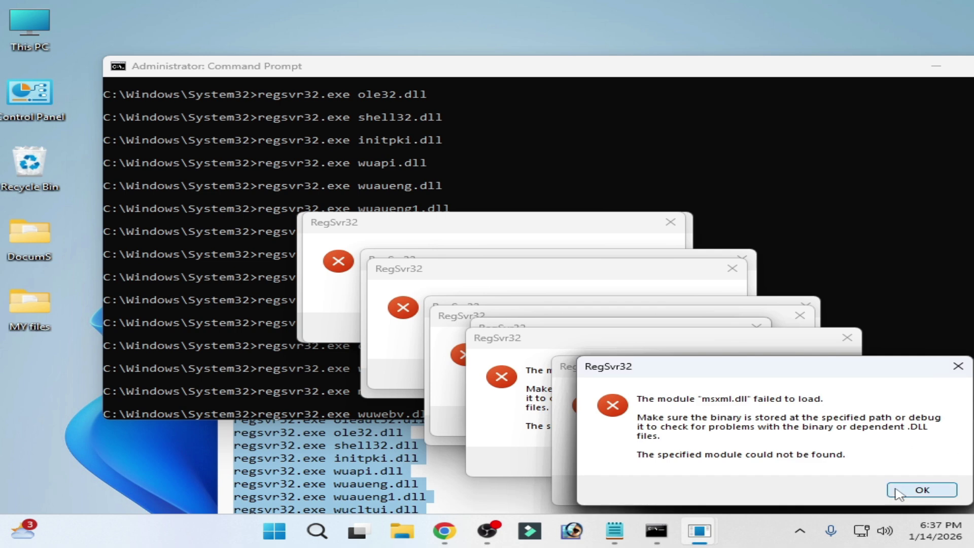
pyautogui.click(895, 490)
pyautogui.click(885, 491)
pyautogui.click(896, 492)
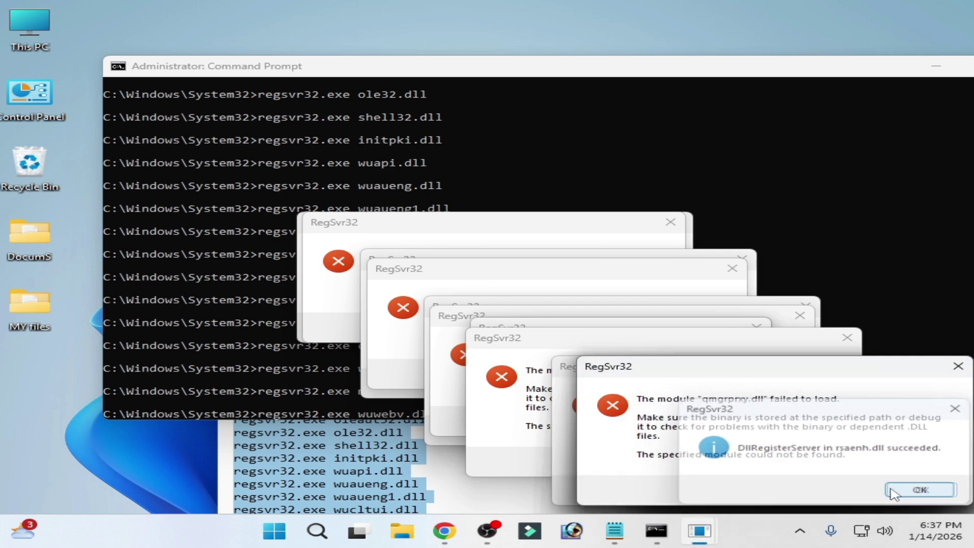
pyautogui.click(898, 491)
pyautogui.click(903, 490)
pyautogui.click(907, 491)
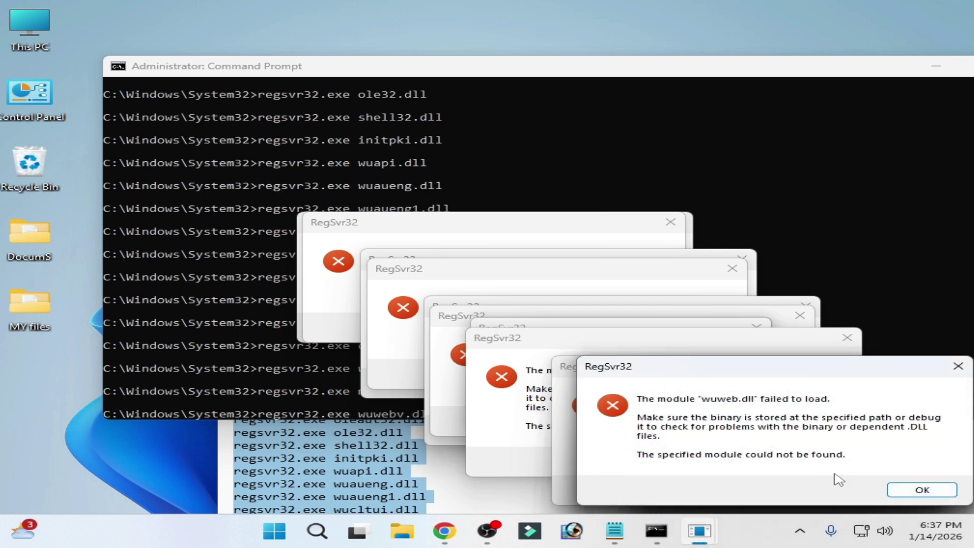
pyautogui.click(907, 491)
pyautogui.click(908, 491)
pyautogui.click(907, 491)
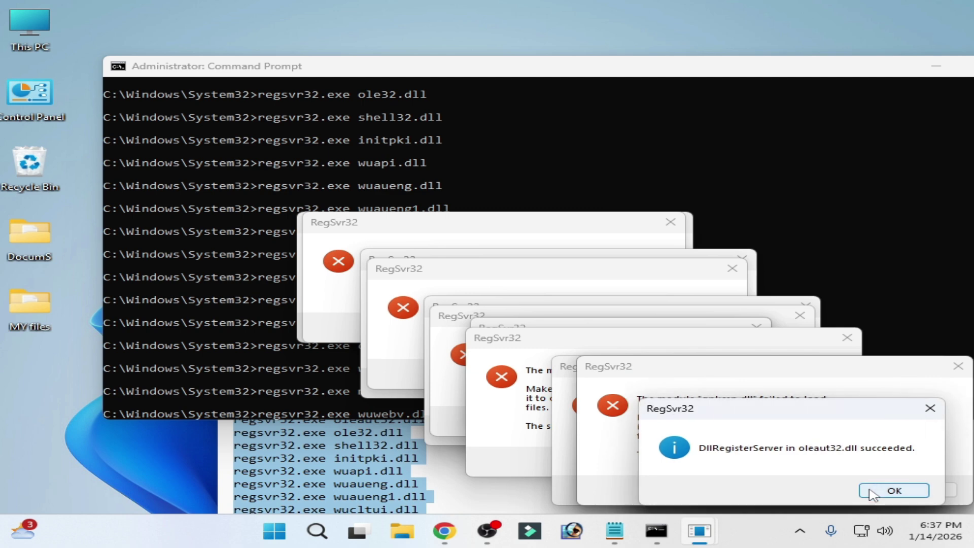
pyautogui.click(887, 490)
pyautogui.click(888, 490)
pyautogui.click(888, 490)
pyautogui.click(810, 461)
pyautogui.click(695, 409)
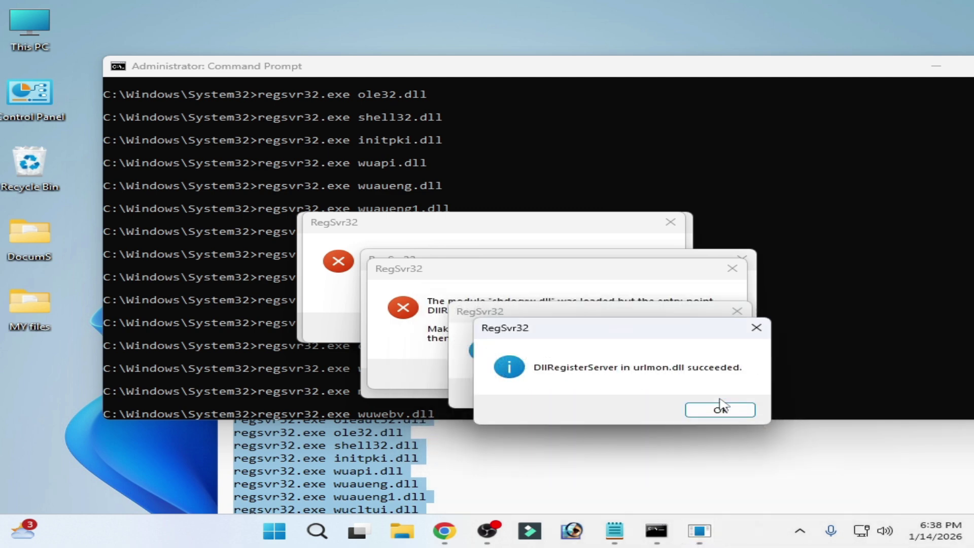
pyautogui.click(707, 395)
pyautogui.click(700, 383)
pyautogui.click(634, 326)
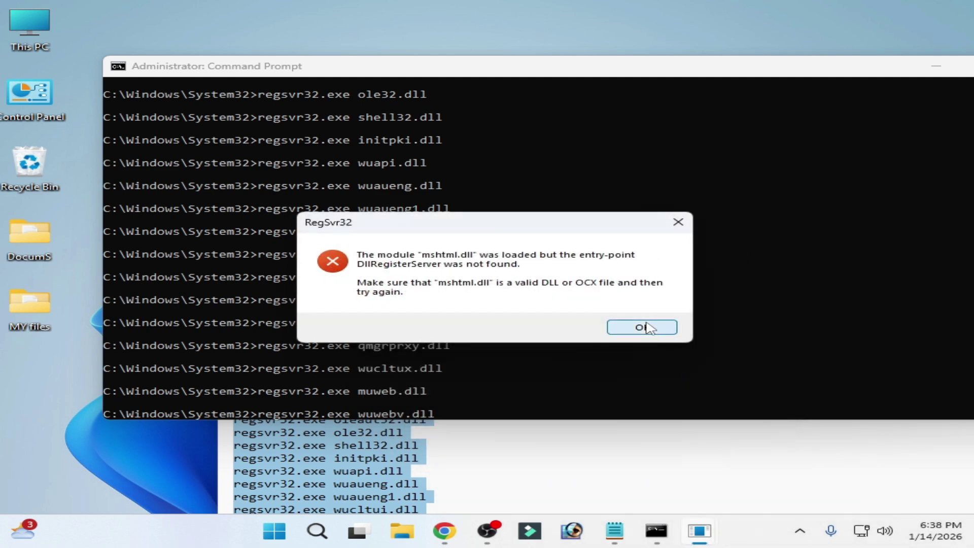
pyautogui.click(642, 327)
# Run the pending regsvr32.exe wuwebv.dll command and dismiss its failed-to-load error
pyautogui.scroll(-1, 560, 342)
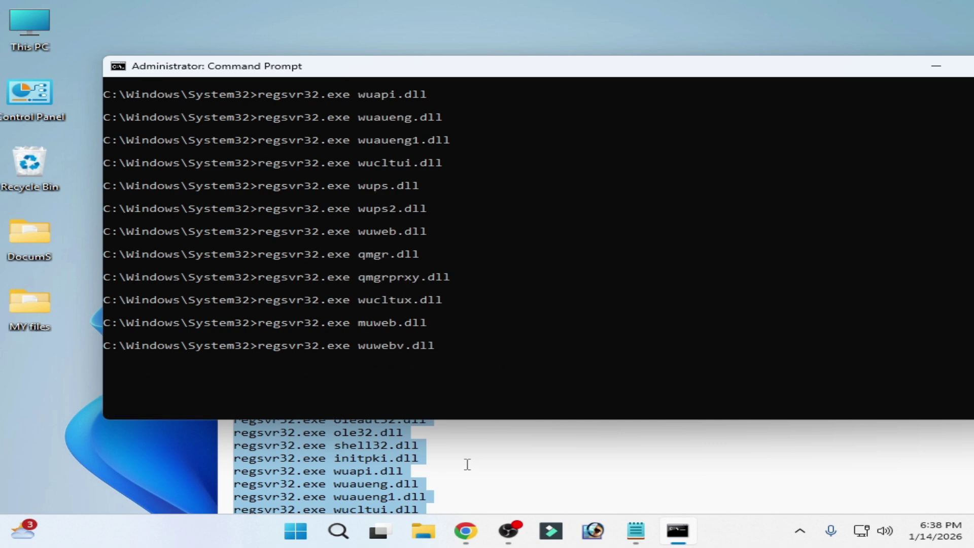
pyautogui.press('Return')
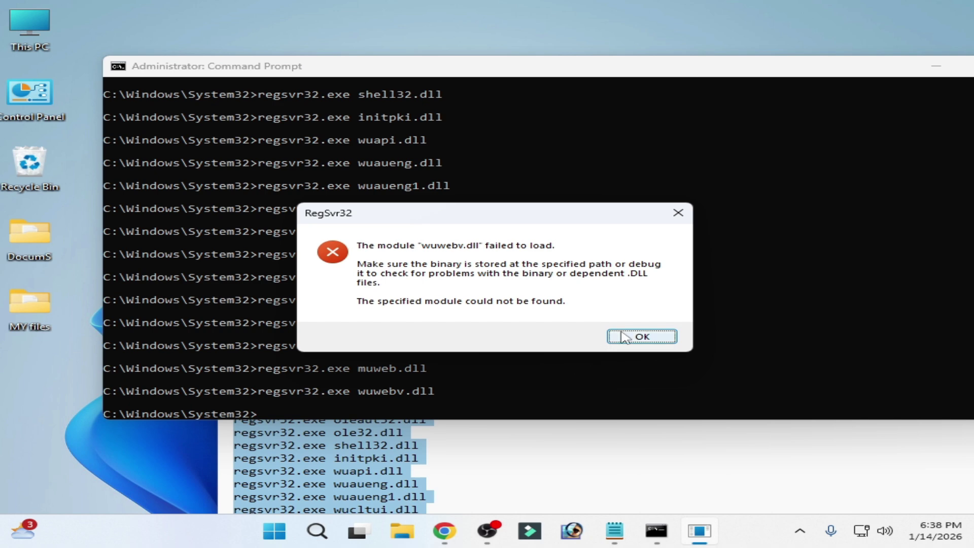
pyautogui.click(641, 336)
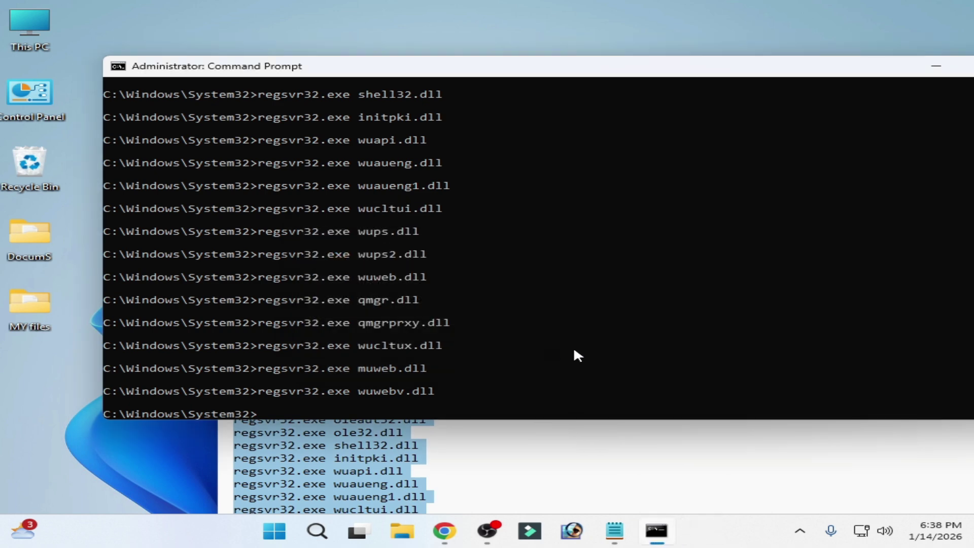
pyautogui.click(472, 466)
# Copy netsh winsock reset from the Notepad notes and run it in Command Prompt
pyautogui.moveTo(583, 237); pyautogui.dragTo(558, 51)
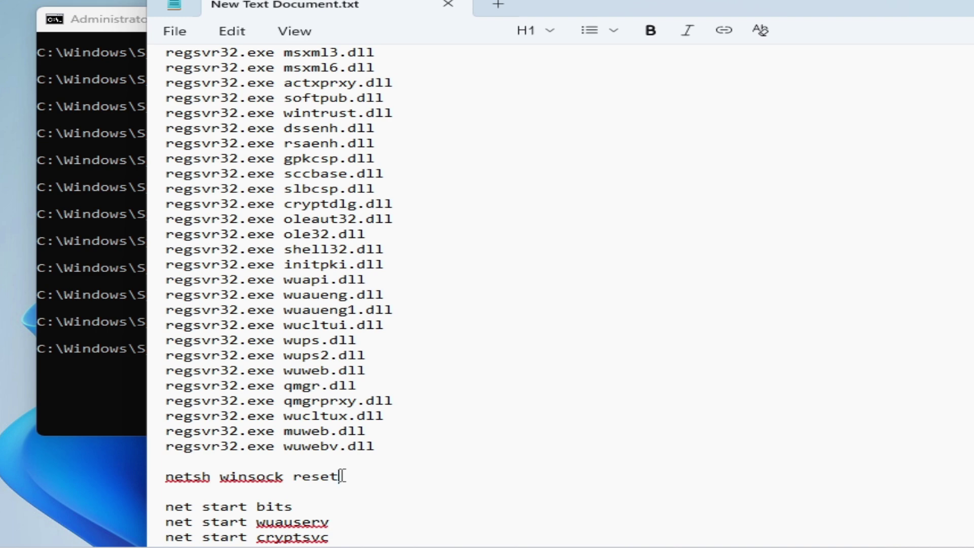
pyautogui.moveTo(340, 476); pyautogui.dragTo(167, 473)
pyautogui.rightClick(188, 483)
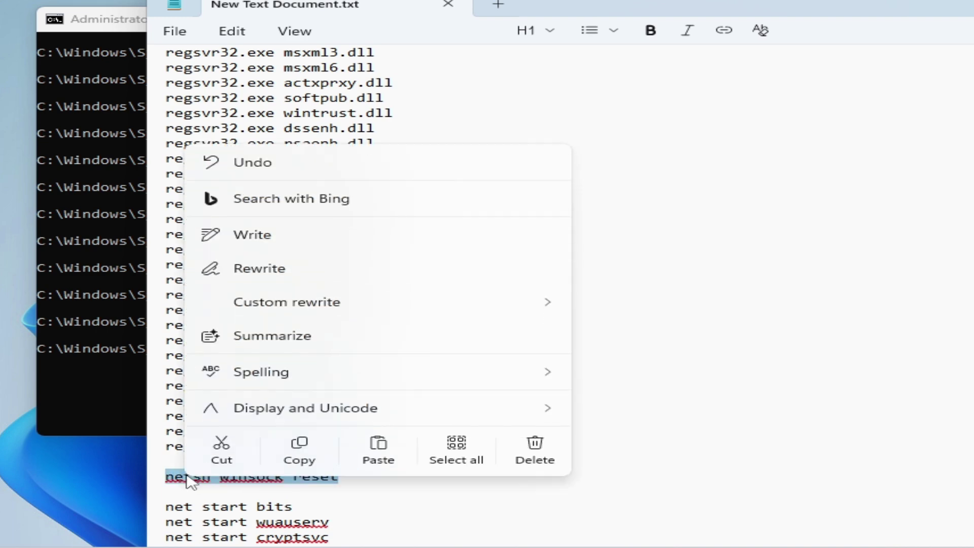
pyautogui.click(298, 451)
pyautogui.click(97, 36)
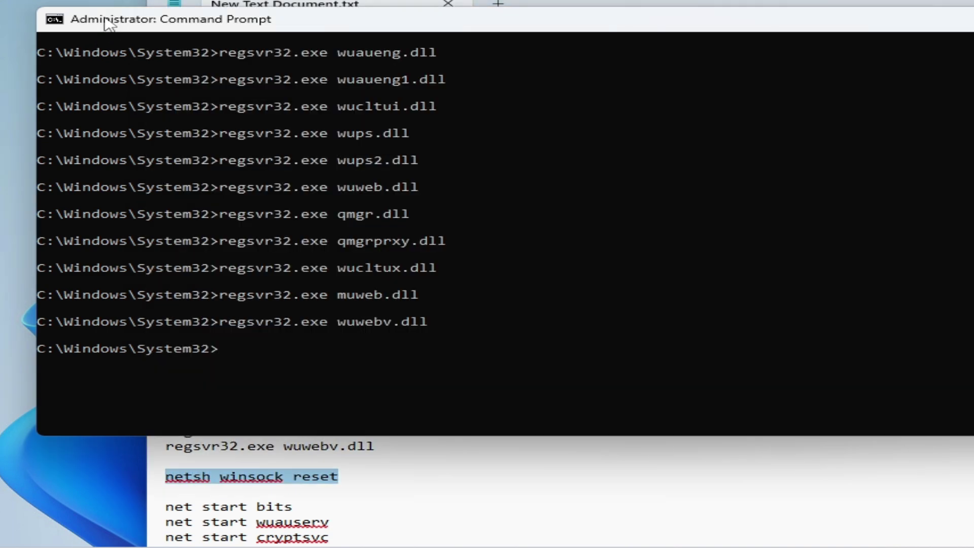
pyautogui.rightClick(499, 21)
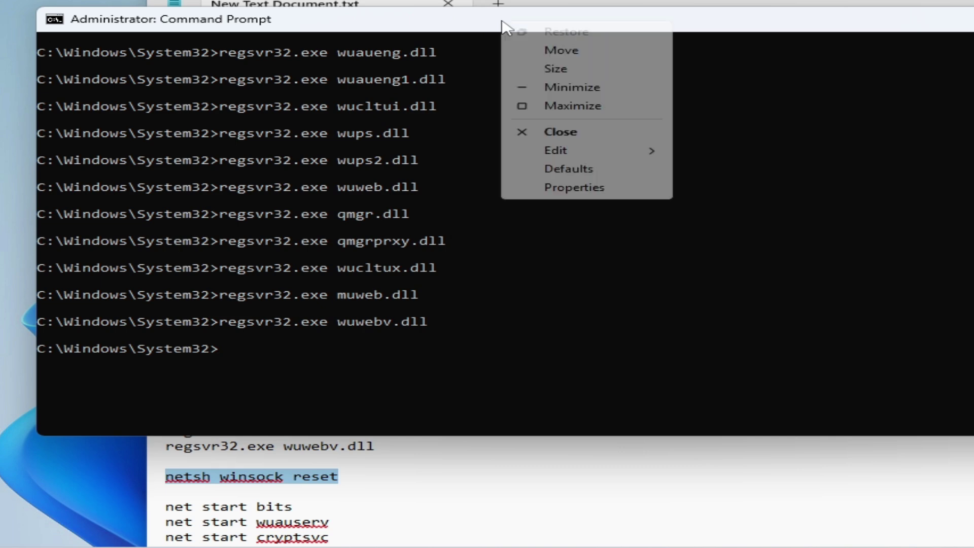
pyautogui.moveTo(587, 150)
pyautogui.click(710, 188)
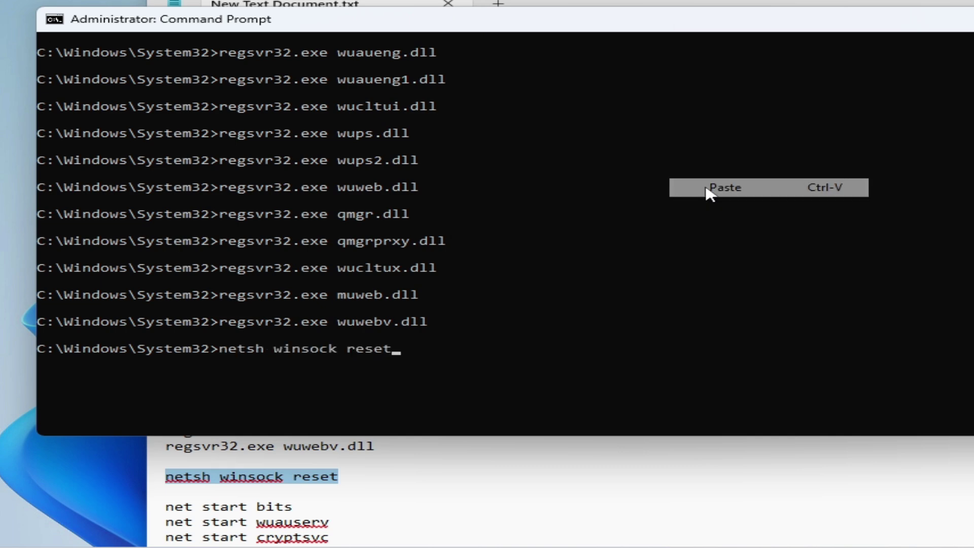
pyautogui.press('Return')
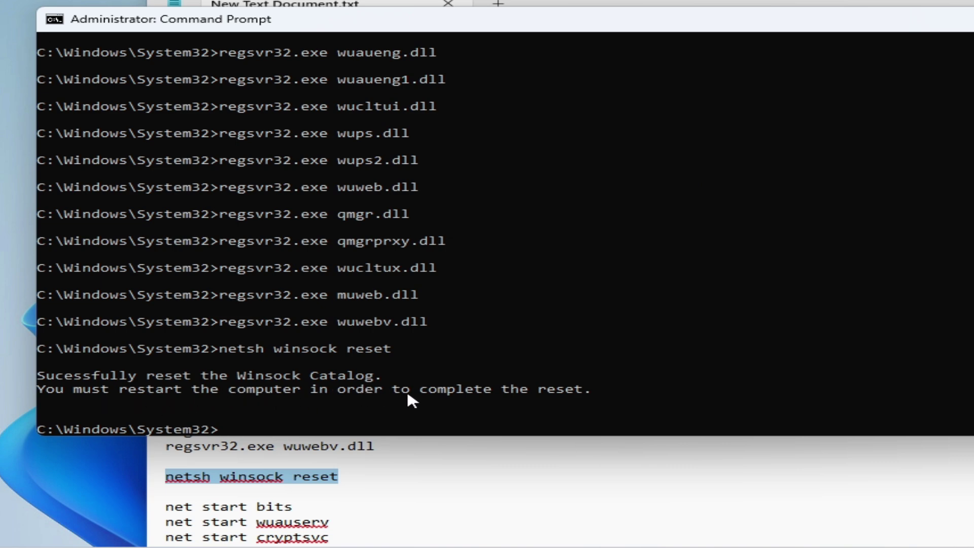
# Run net start for bits, wuauserv and cryptsvc from the notes, then close Command Prompt
pyautogui.click(399, 480)
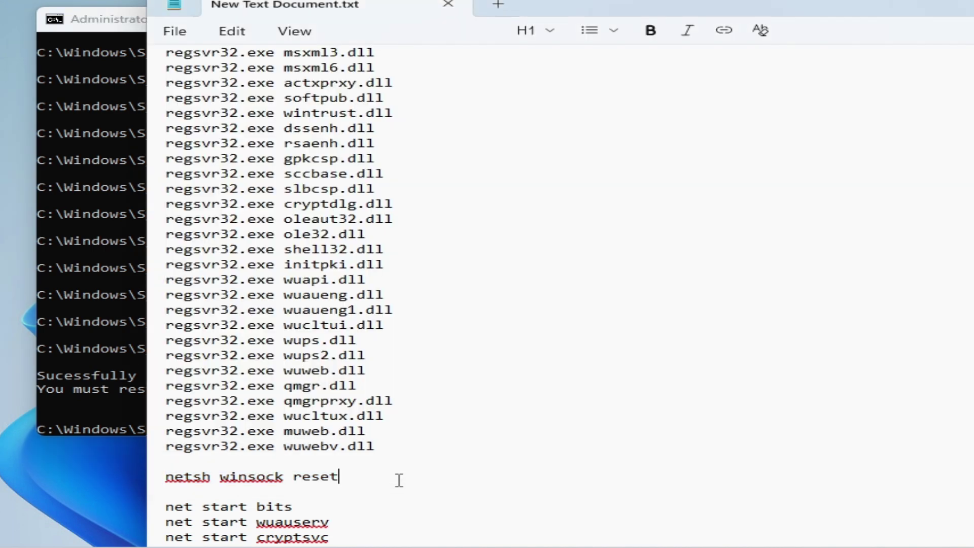
pyautogui.doubleClick(587, 17)
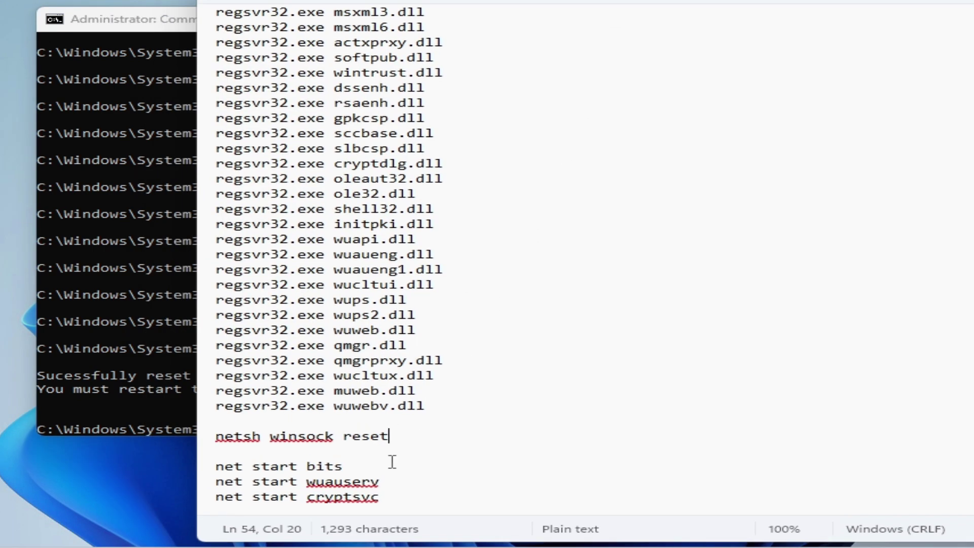
pyautogui.moveTo(393, 500); pyautogui.dragTo(218, 471)
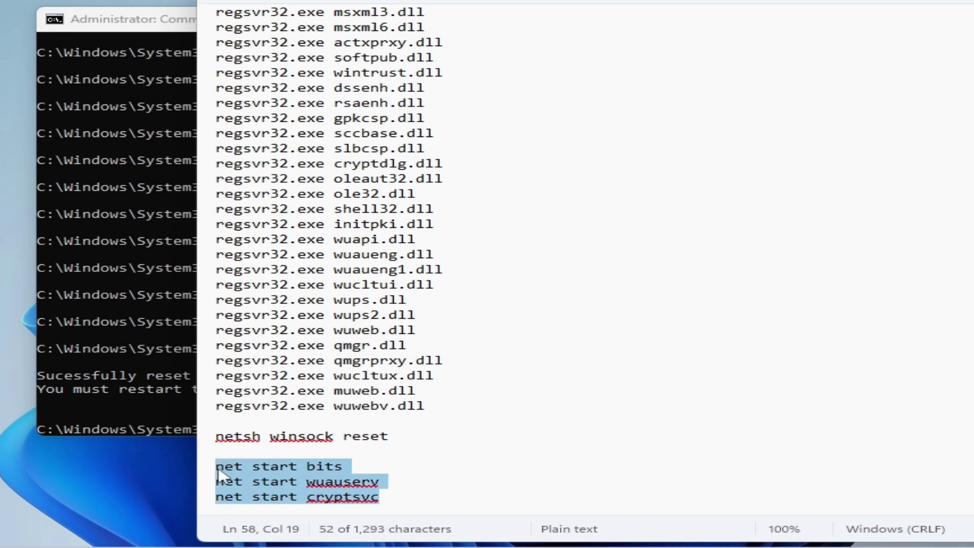
pyautogui.rightClick(243, 477)
pyautogui.click(355, 435)
pyautogui.click(179, 23)
pyautogui.scroll(-1, 482, 89)
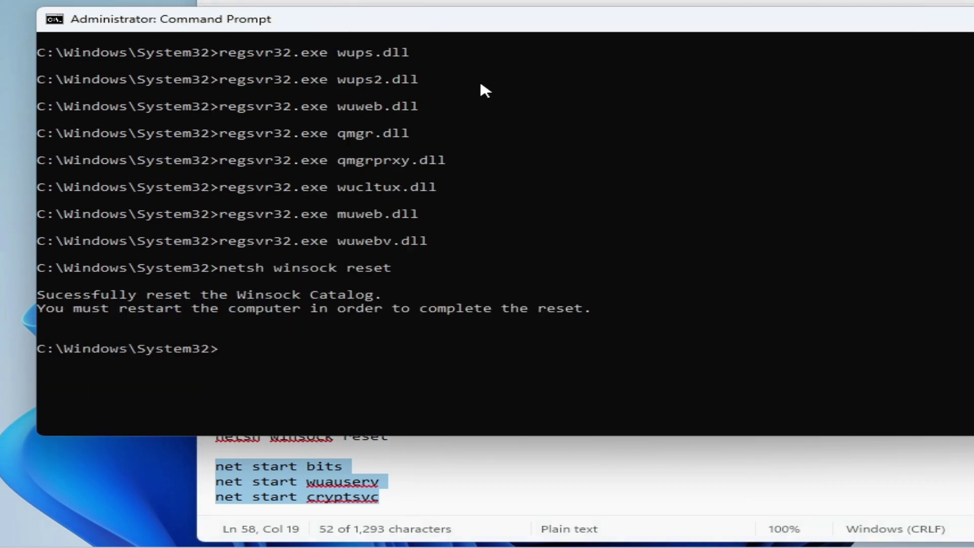
pyautogui.rightClick(477, 23)
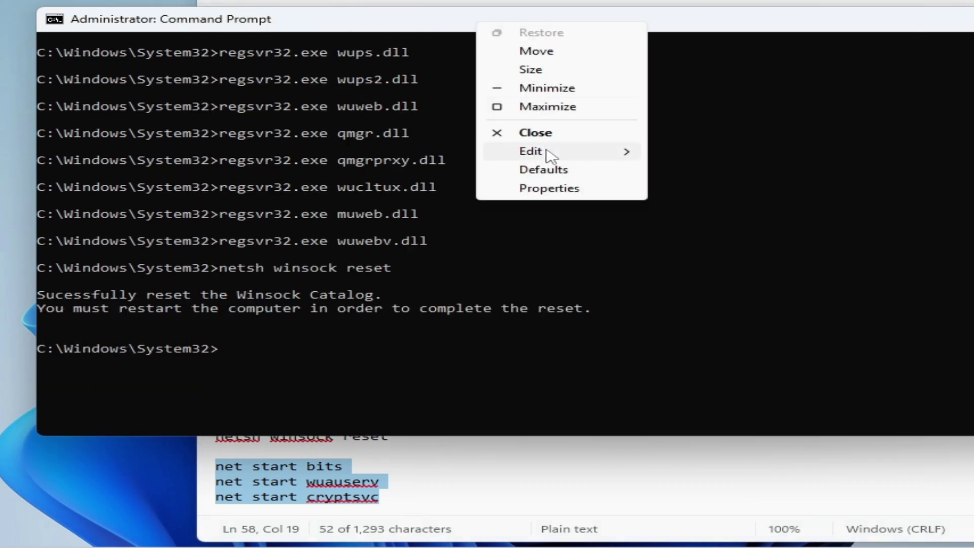
pyautogui.moveTo(588, 153)
pyautogui.click(700, 188)
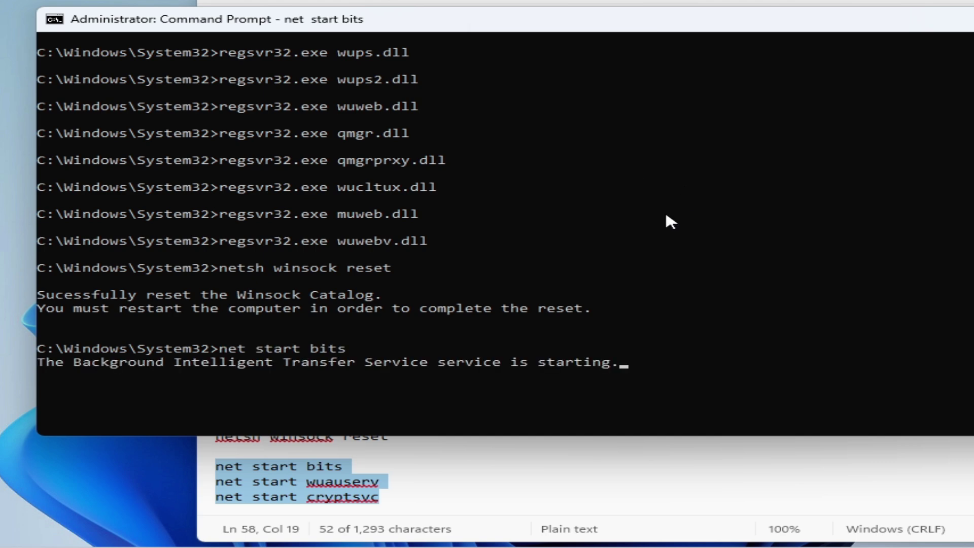
pyautogui.scroll(-1, 558, 277)
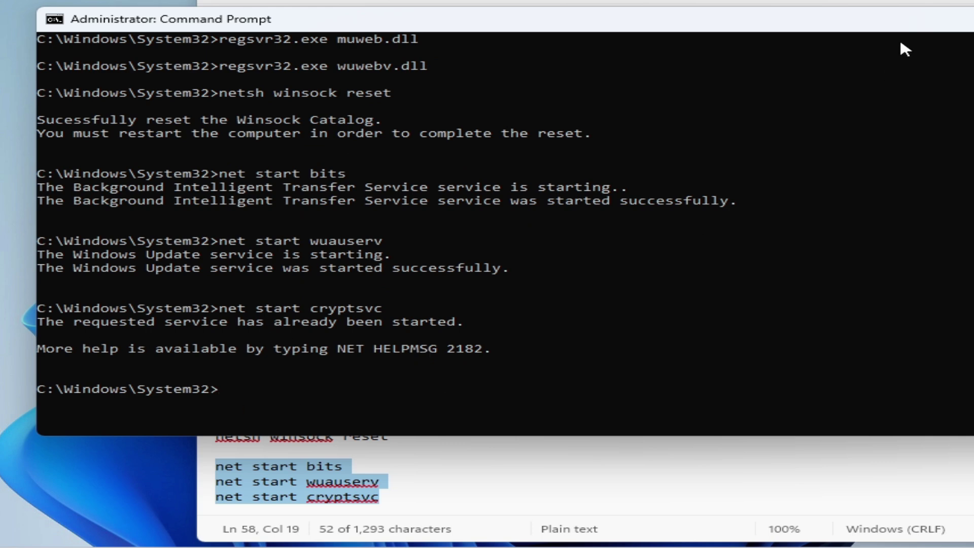
pyautogui.click(937, 33)
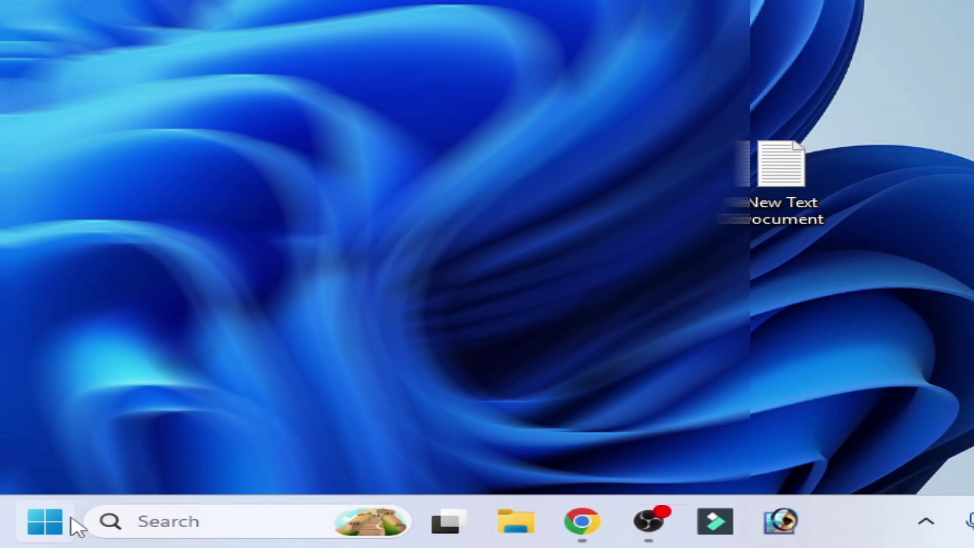
# Restart the computer from the Start power menu, then check for updates in Windows Update
pyautogui.click(73, 523)
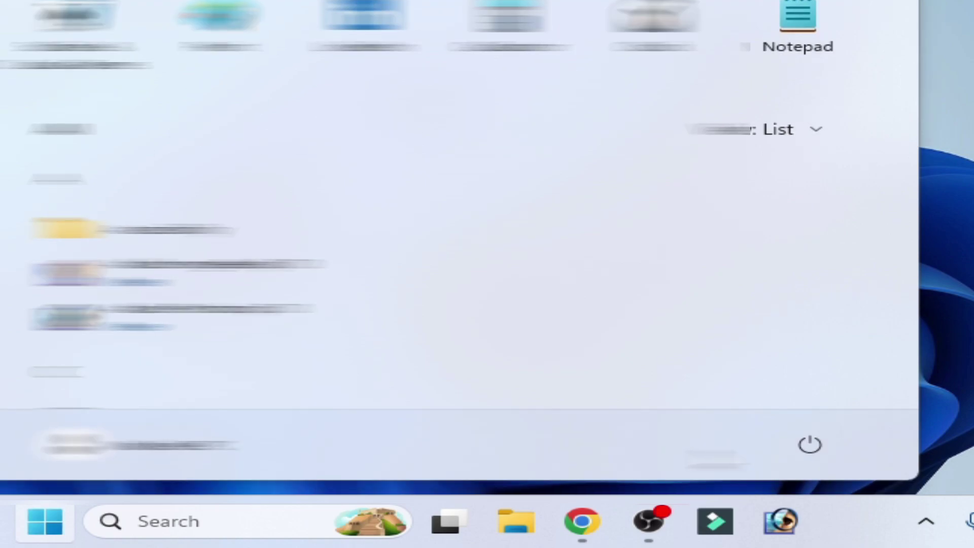
pyautogui.click(809, 444)
pyautogui.click(808, 400)
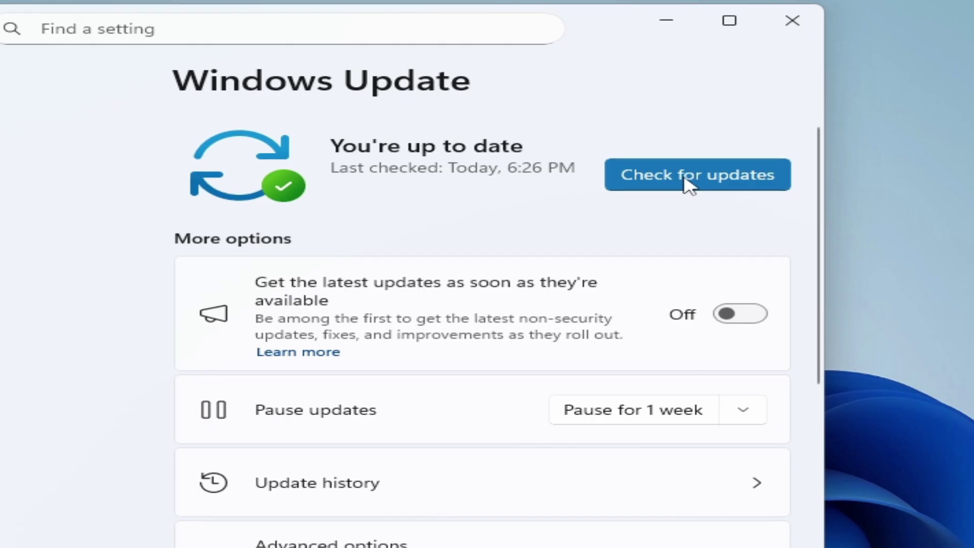
pyautogui.click(689, 174)
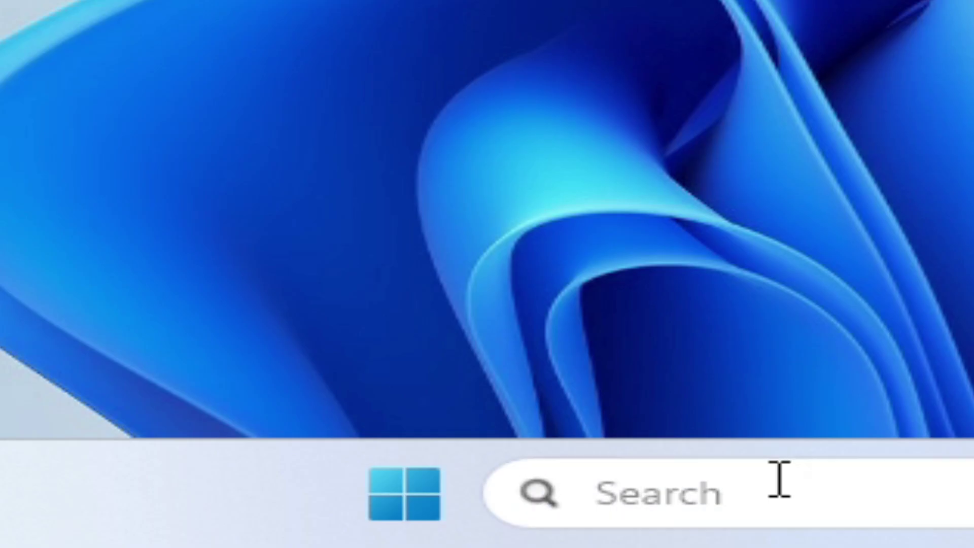
# Launch msconfig, hide Microsoft services, disable all eight others, apply and confirm with OK
pyautogui.click(352, 528)
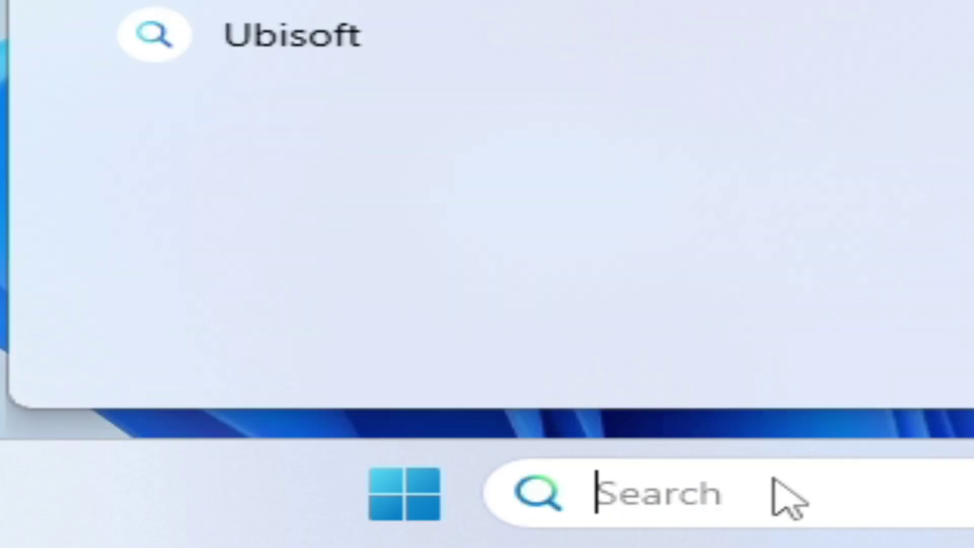
pyautogui.write('ms')
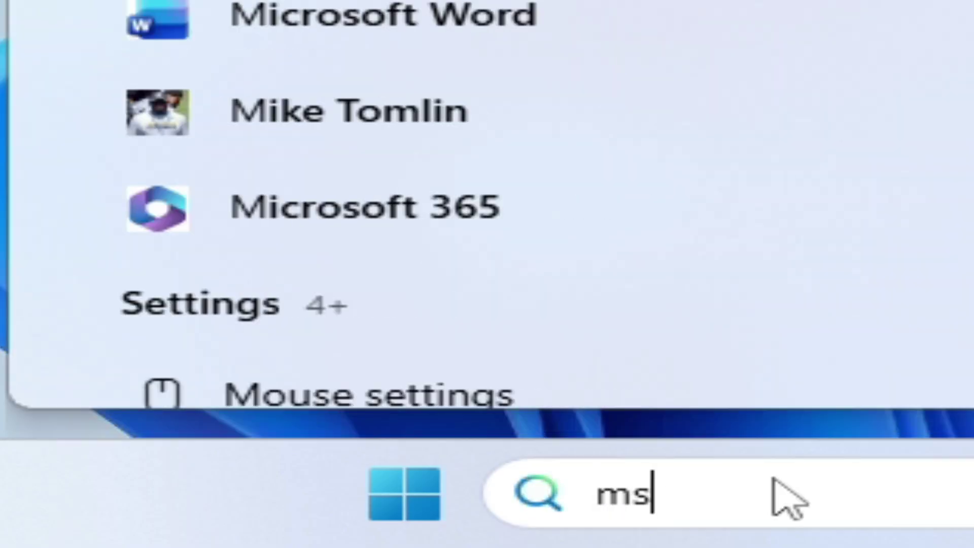
pyautogui.write('confi')
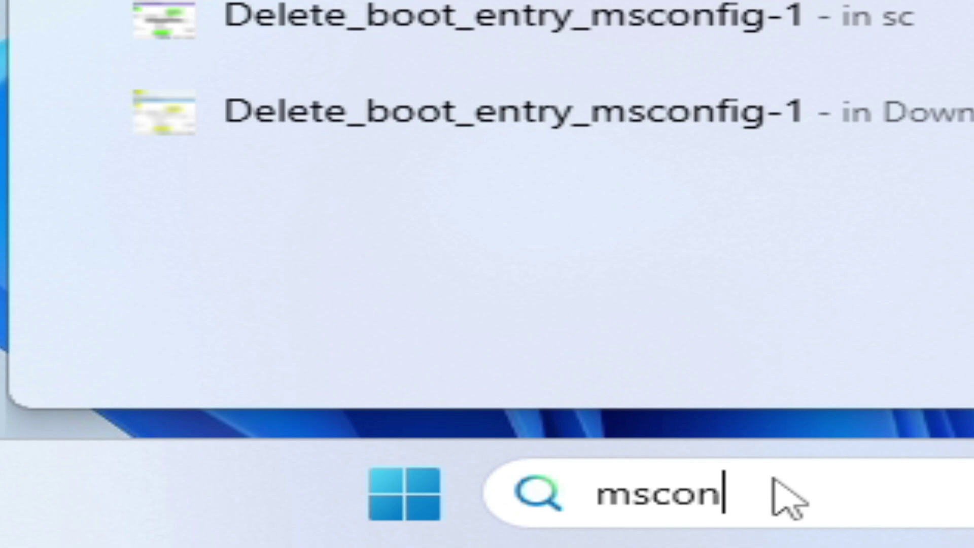
pyautogui.write('g')
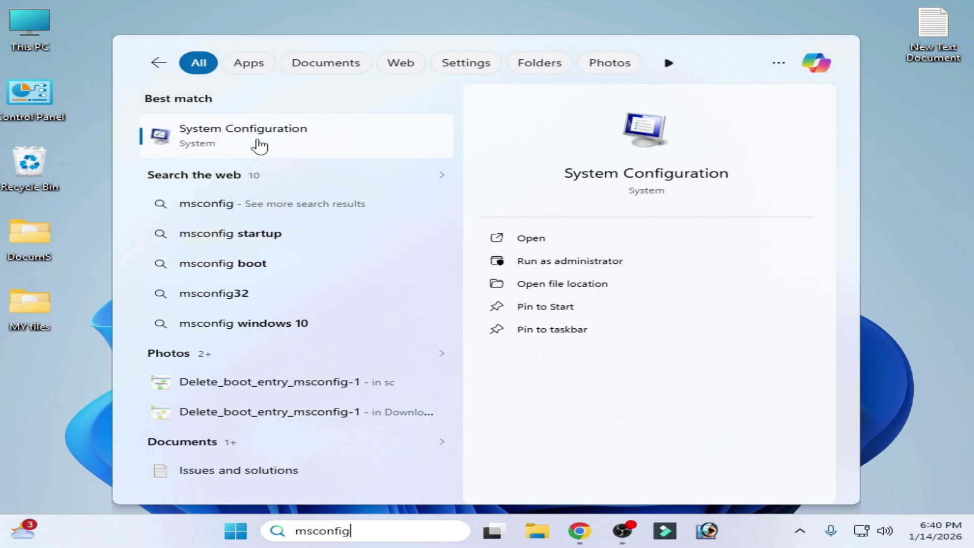
pyautogui.click(261, 146)
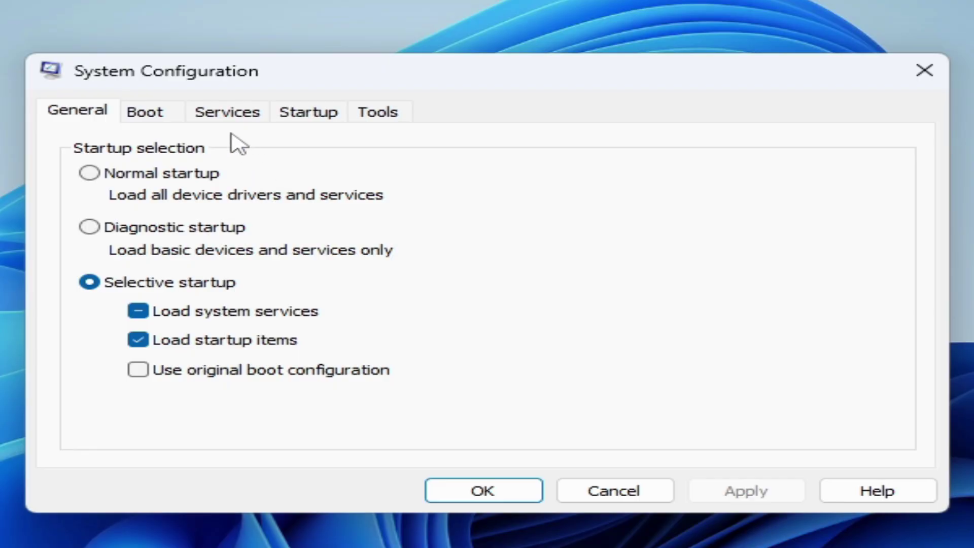
pyautogui.click(338, 155)
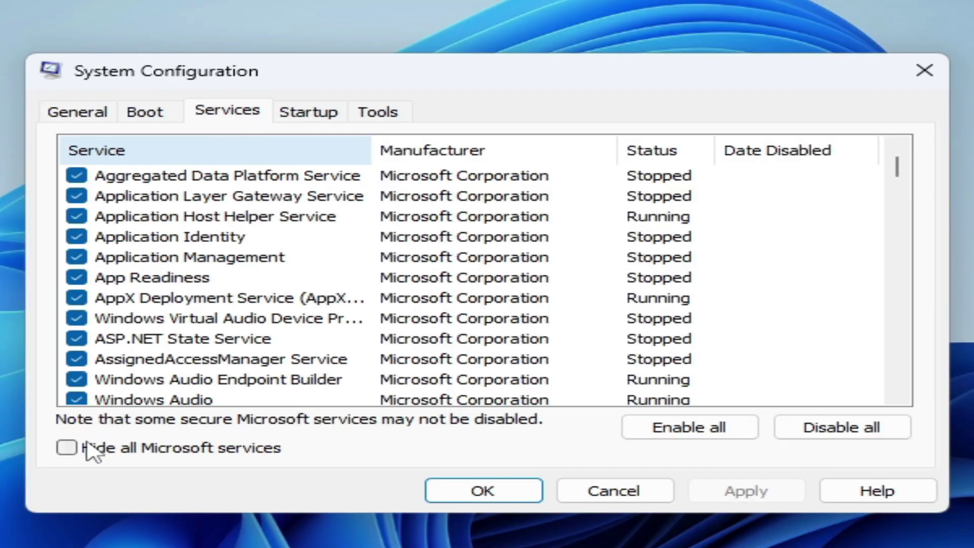
pyautogui.click(70, 448)
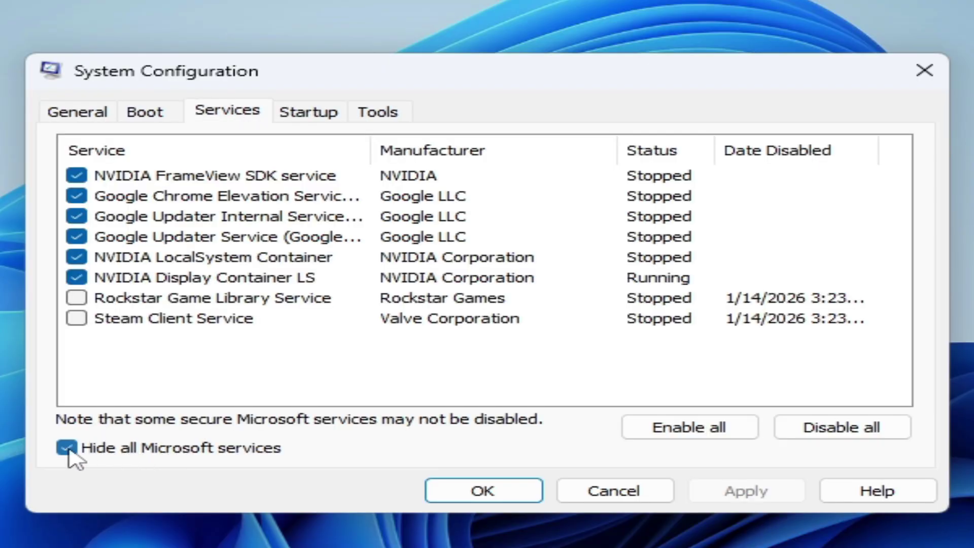
pyautogui.click(822, 432)
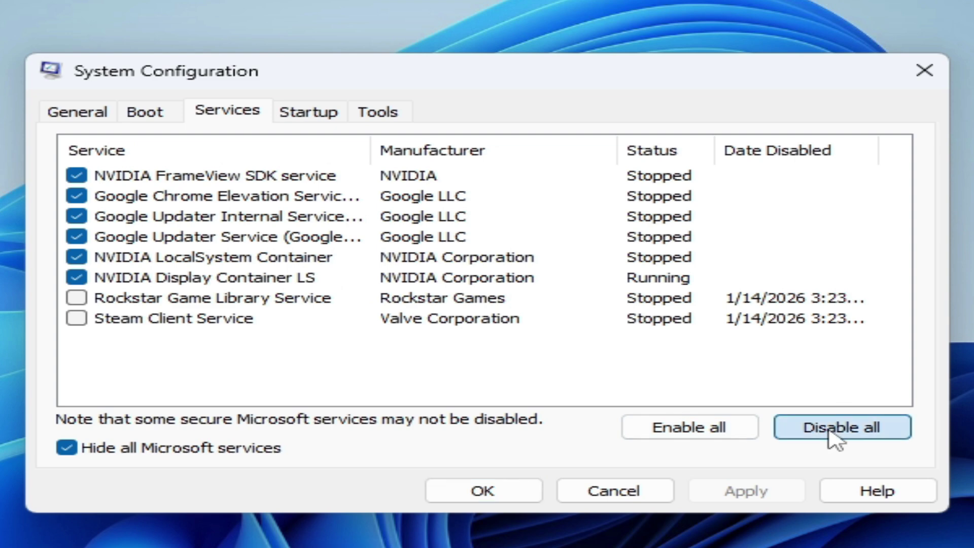
pyautogui.click(748, 496)
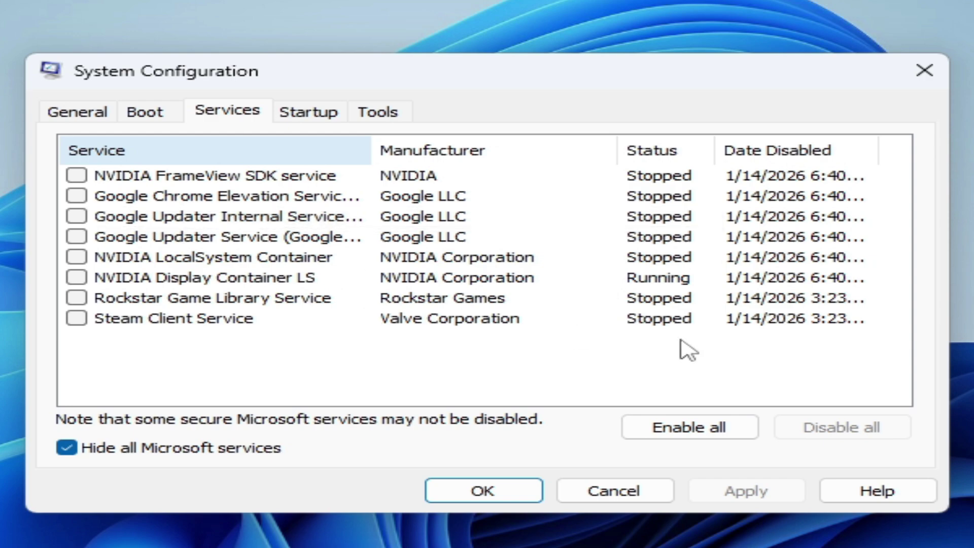
pyautogui.click(501, 495)
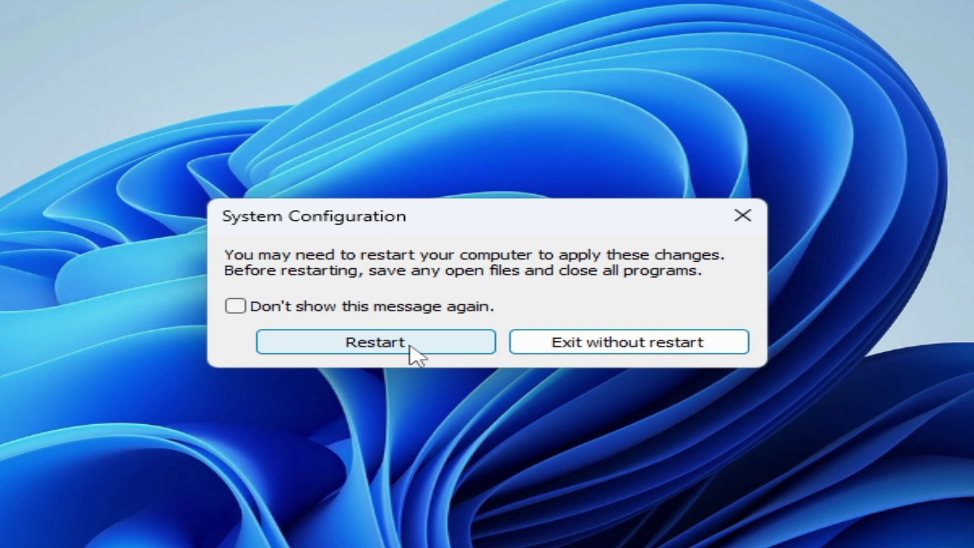
# Choose Exit without restart, then run Check for updates again in Windows Update
pyautogui.click(580, 349)
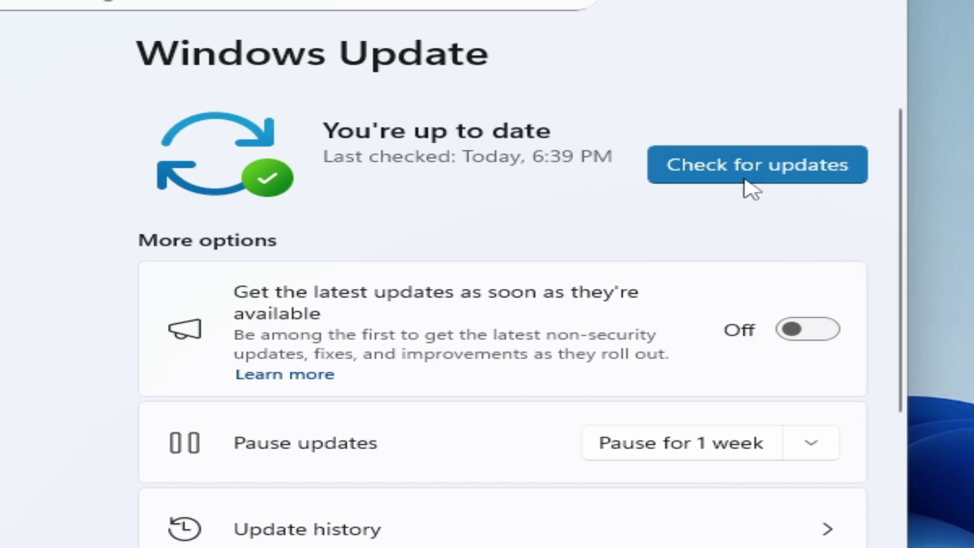
pyautogui.click(739, 183)
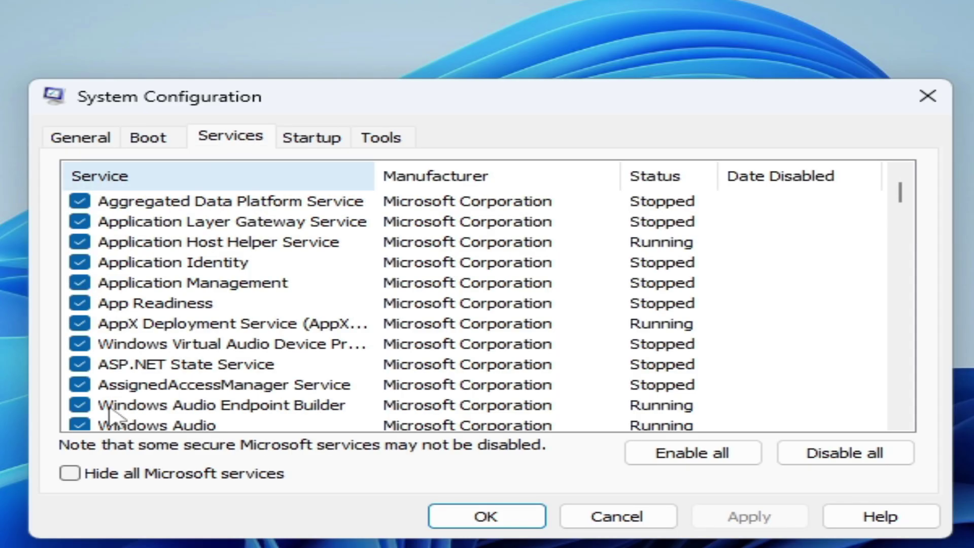
# With Microsoft services hidden, enable all eight remaining services, apply, and restart the computer
pyautogui.click(72, 476)
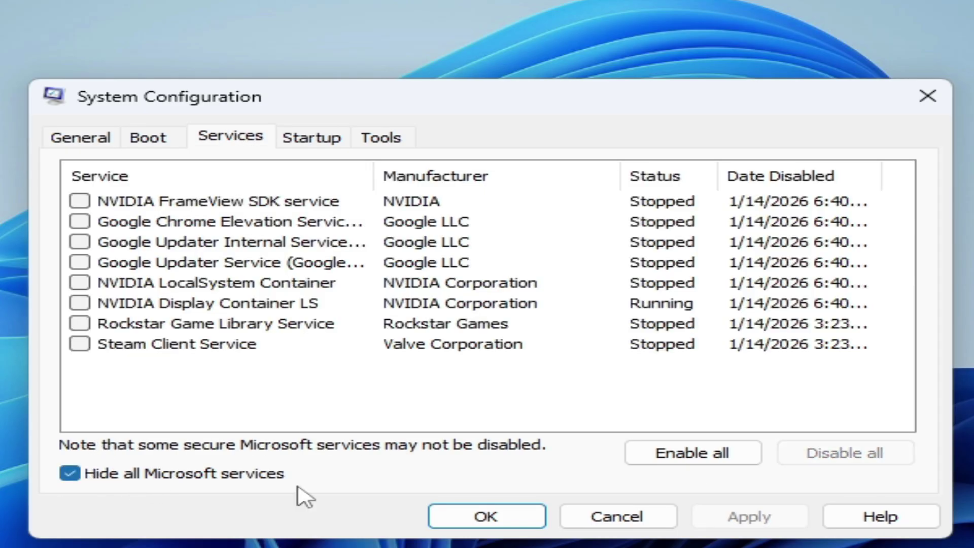
pyautogui.click(681, 461)
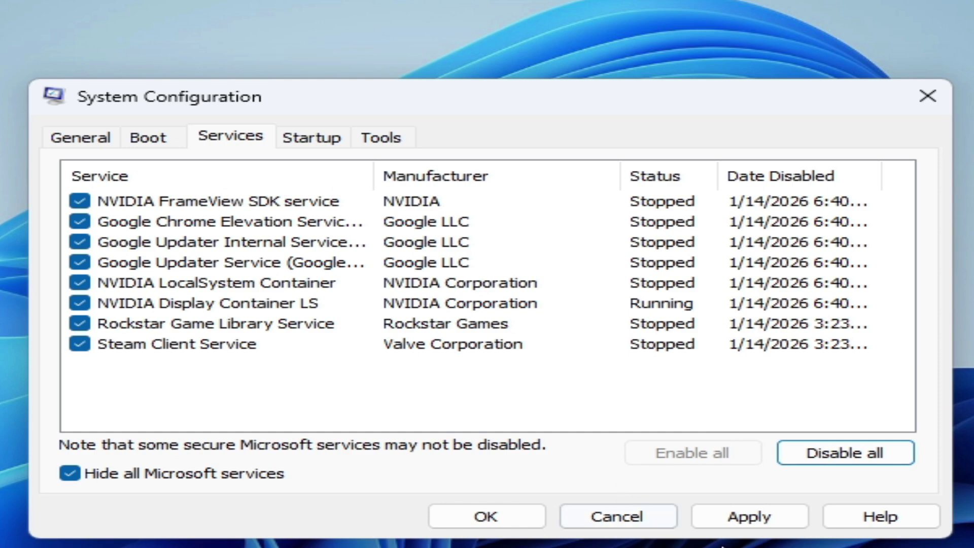
pyautogui.click(744, 516)
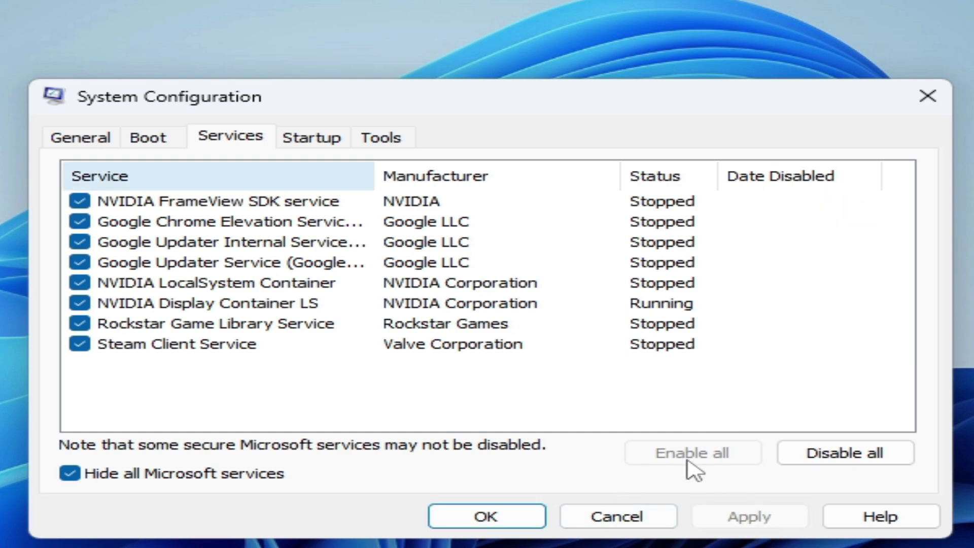
pyautogui.click(481, 524)
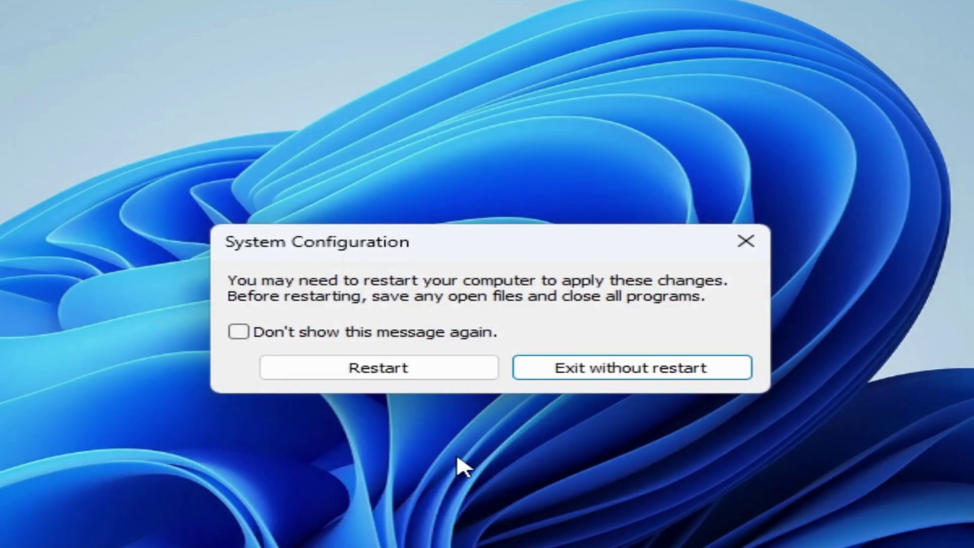
pyautogui.click(393, 374)
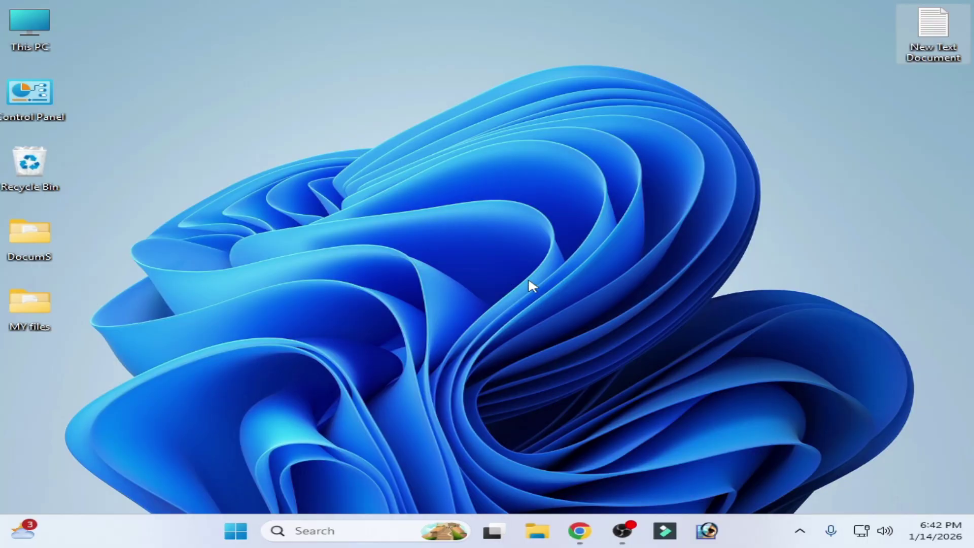